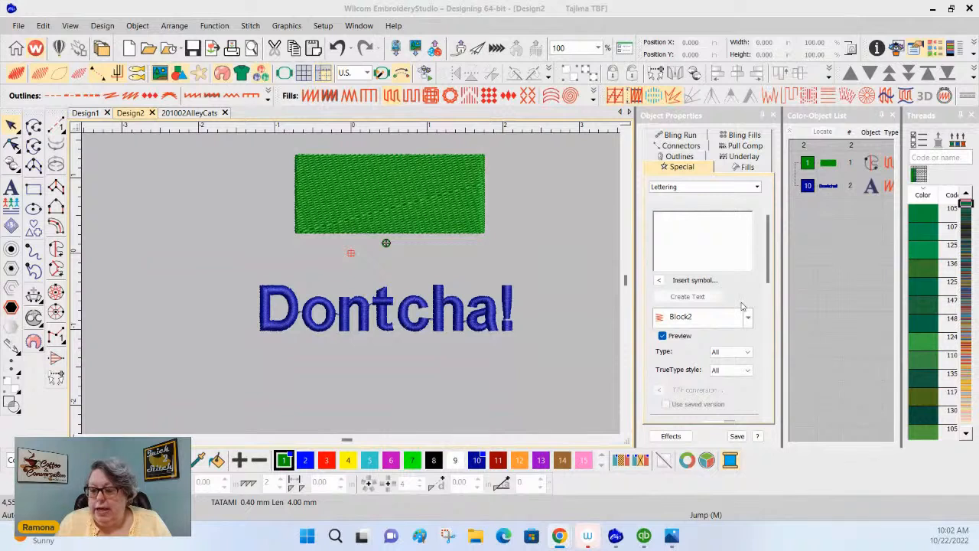
Reshape the green rectangle by moving its lower-left corner point slightly outward.
left_click(829, 164)
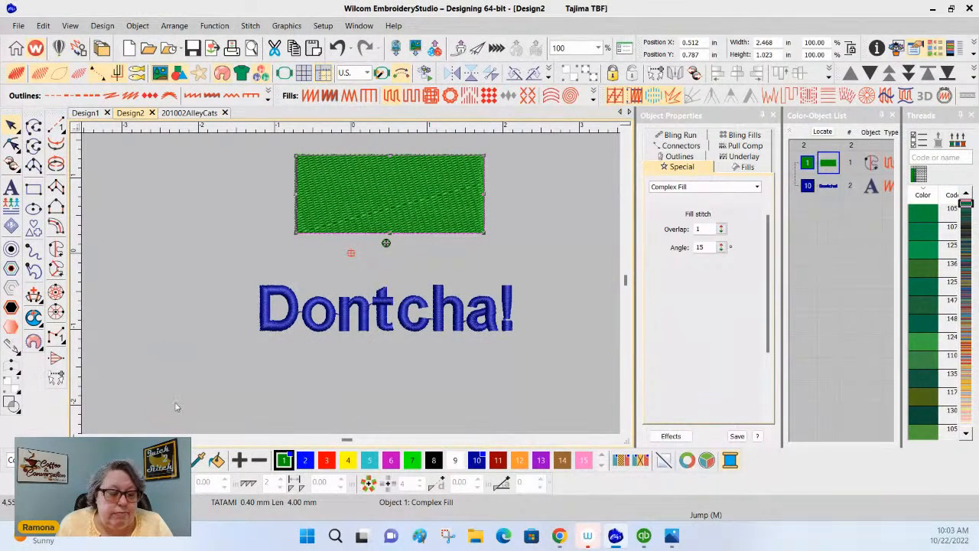
left_click(12, 145)
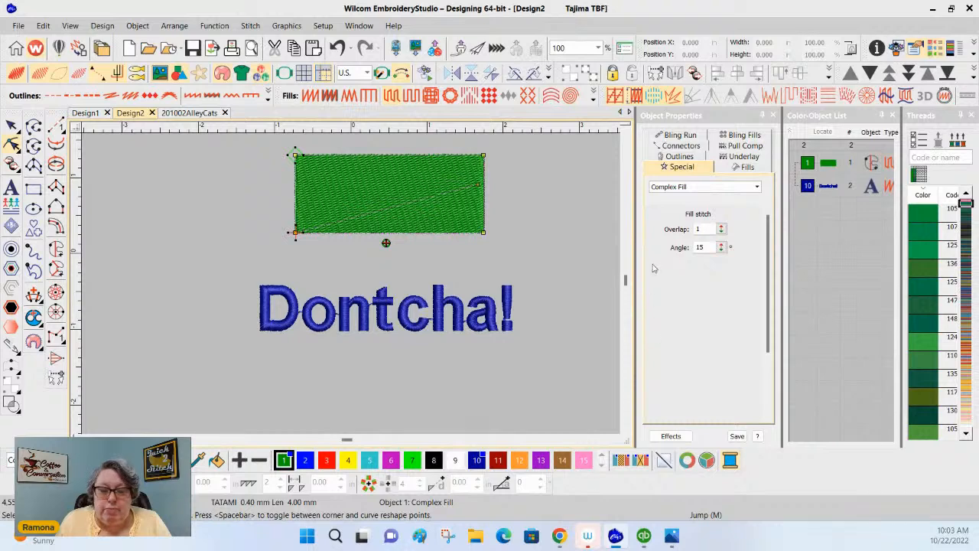
left_click(598, 48)
left_click(564, 143)
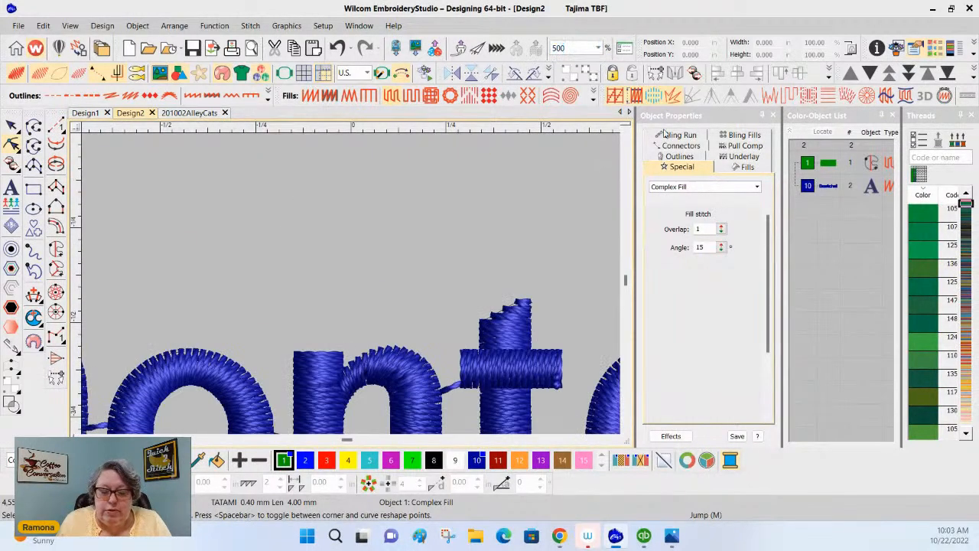
left_click(625, 130)
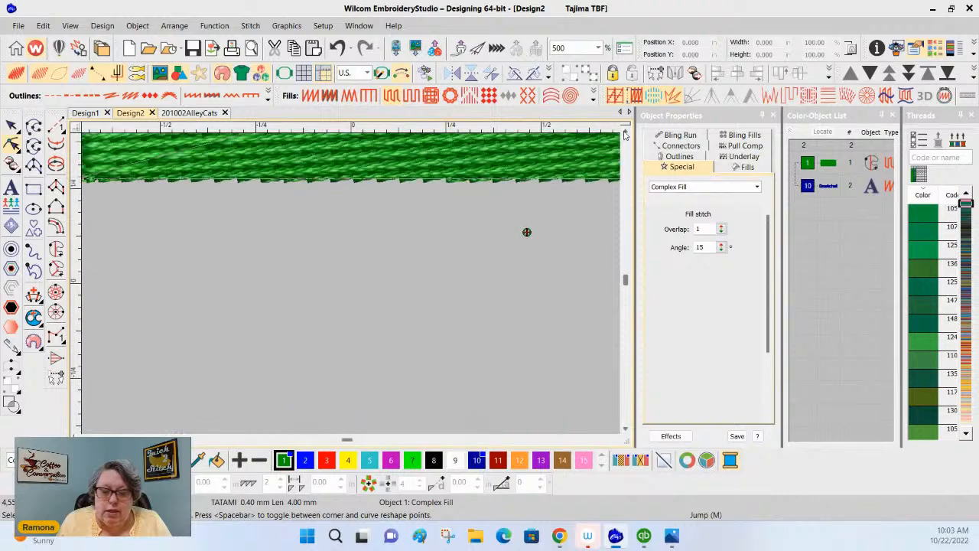
left_click(625, 130)
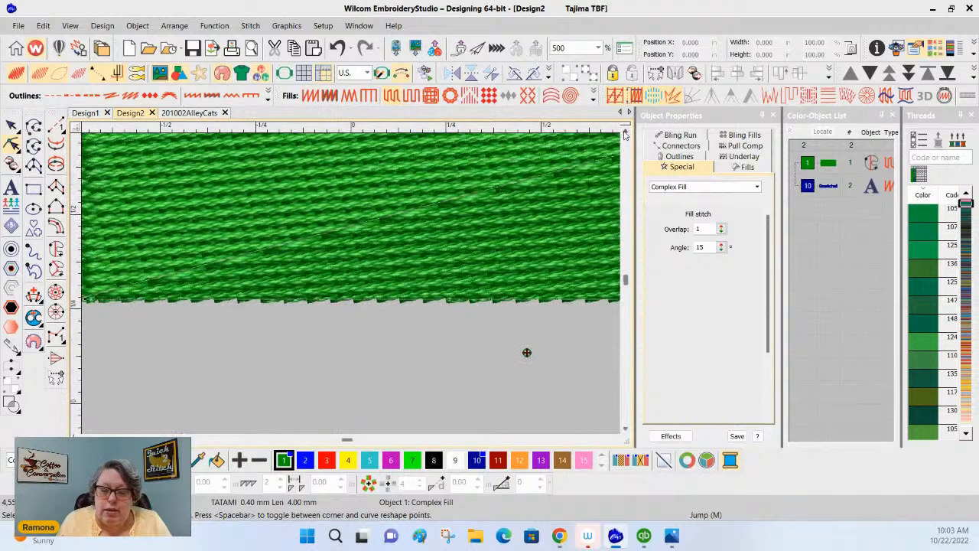
left_click(598, 48)
left_click(574, 133)
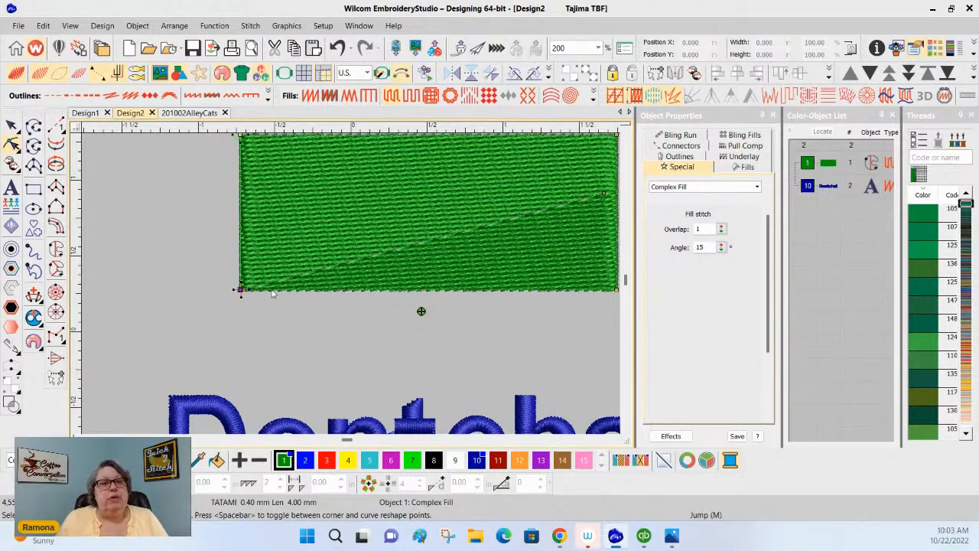
mouse_move(241, 291)
left_mouse_down()
mouse_move(176, 316)
mouse_move(175, 214)
mouse_move(297, 212)
mouse_move(319, 304)
mouse_move(287, 321)
mouse_move(239, 293)
left_mouse_up()
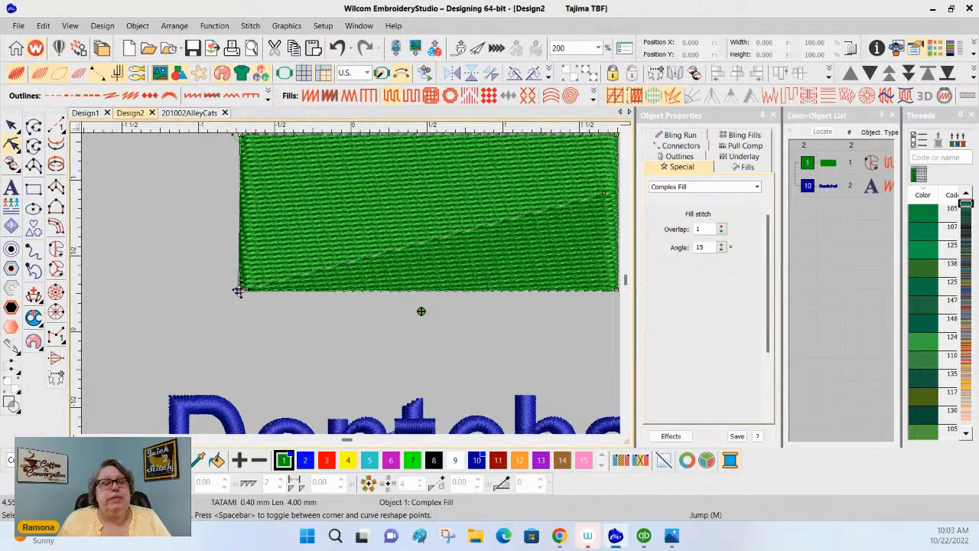
Toggle the green rectangle's lower-left reshape point between curve and corner several times, ending with a corner point.
key("space")
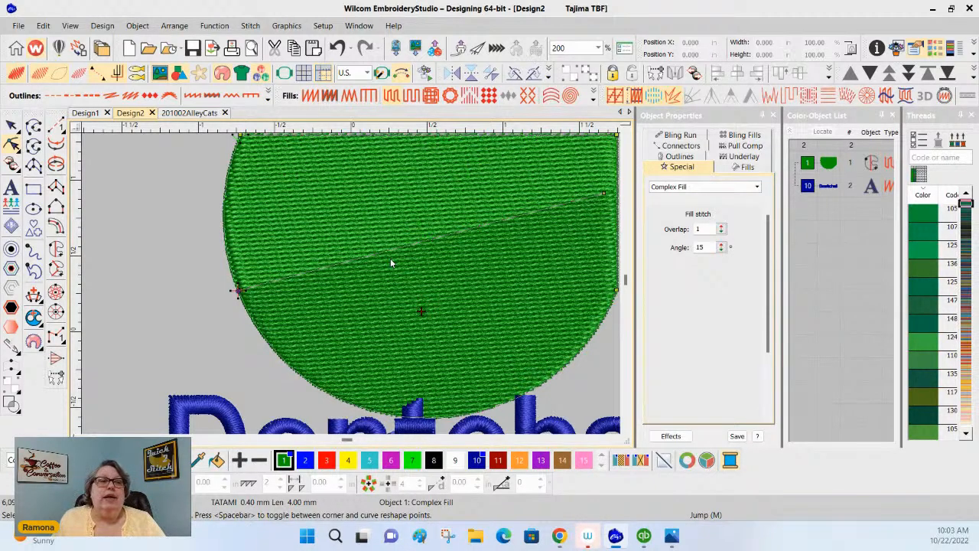
key("space")
key("space")
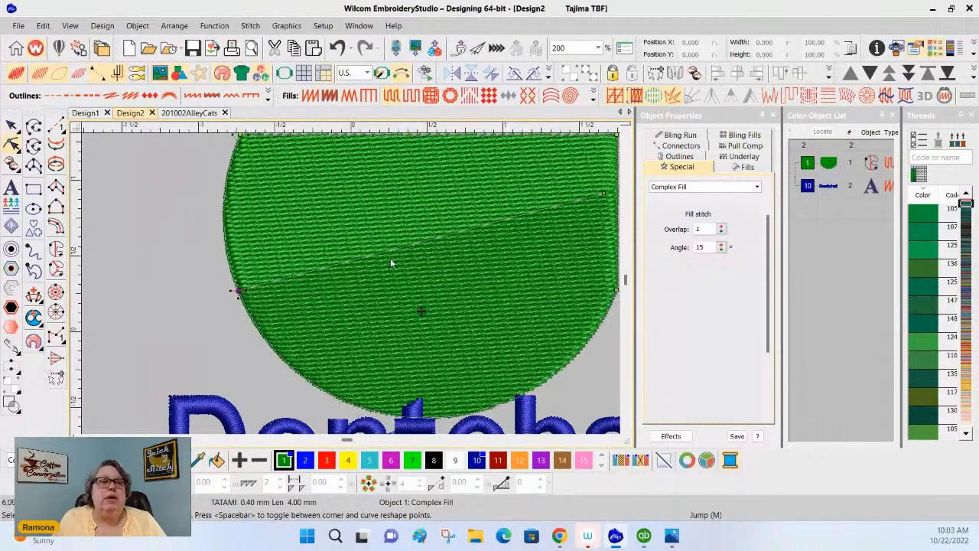
key("space")
key("space")
key("space")
key("space")
key("space")
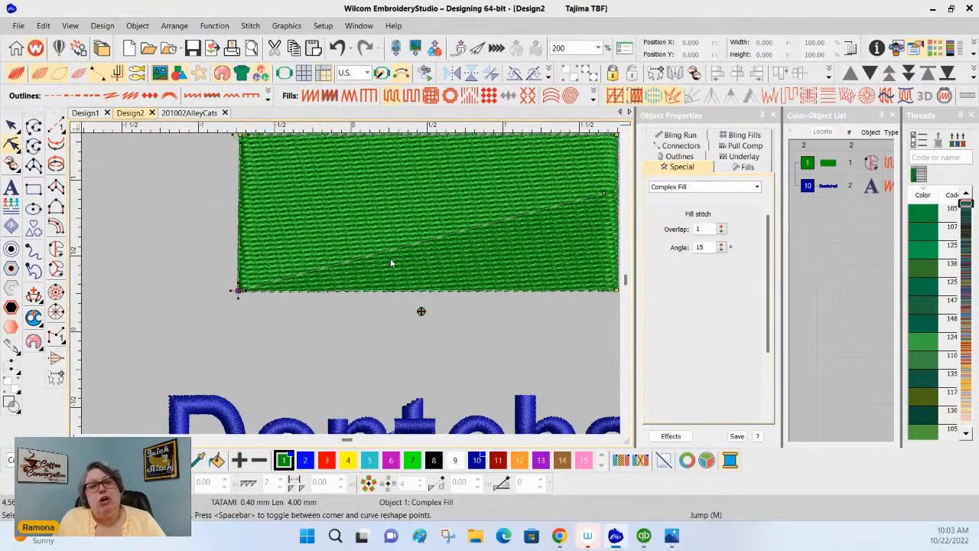
key("space")
key("space")
key("space")
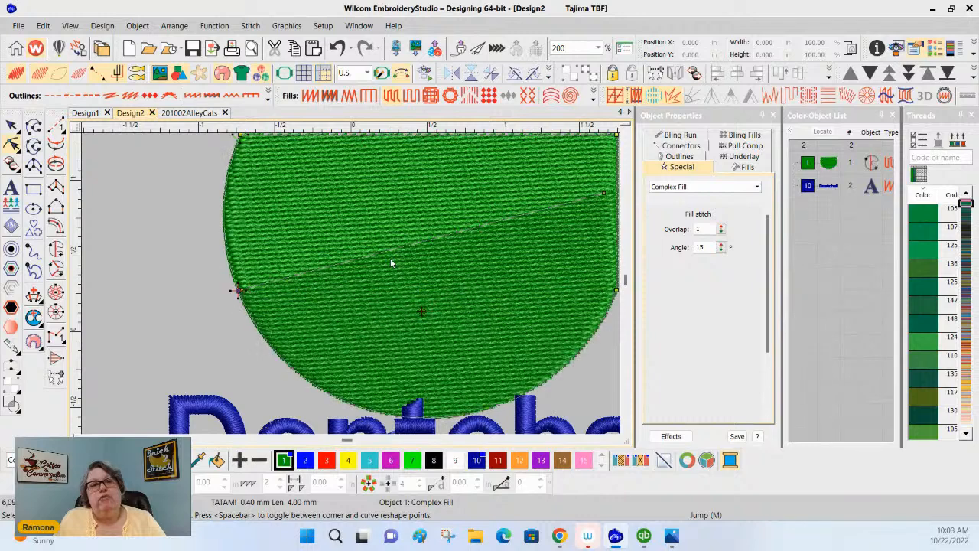
key("space")
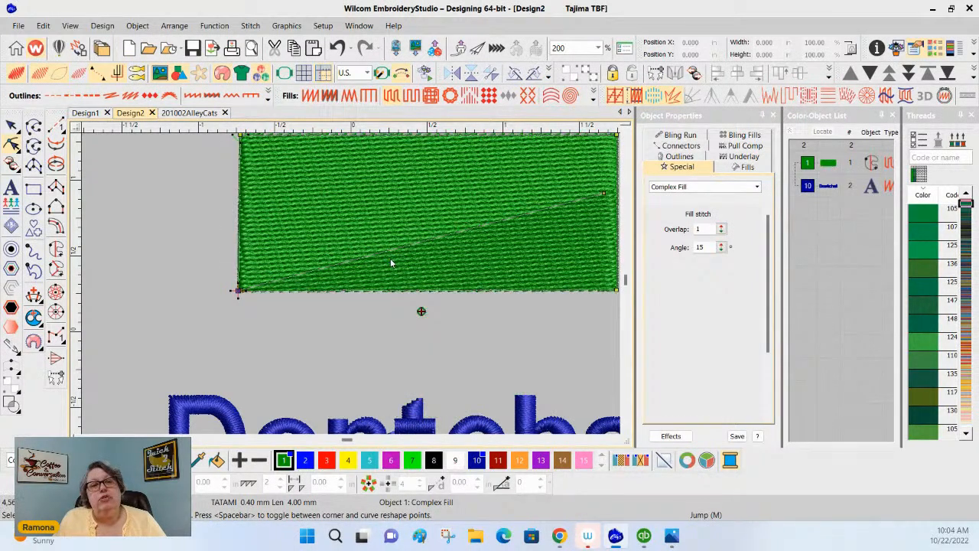
key("space")
key("space")
key("space")
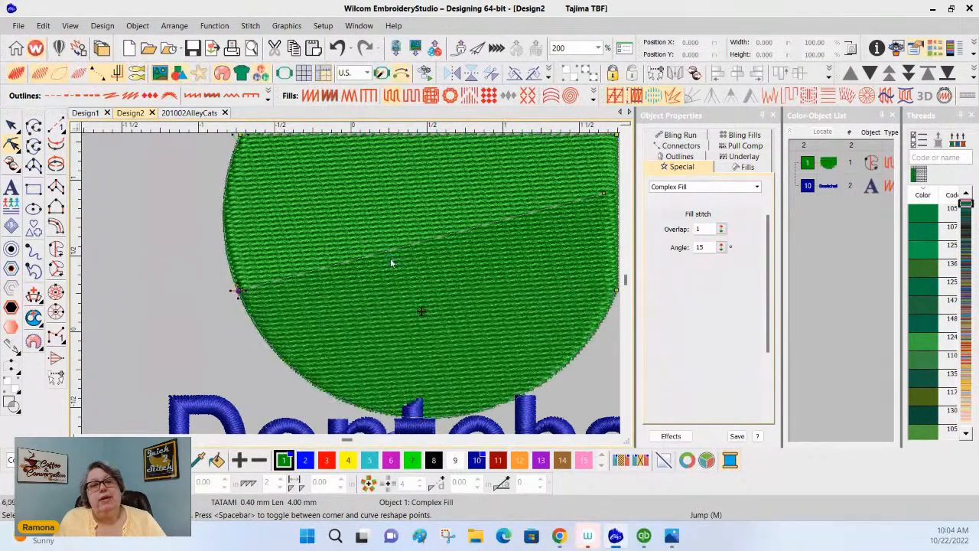
key("space")
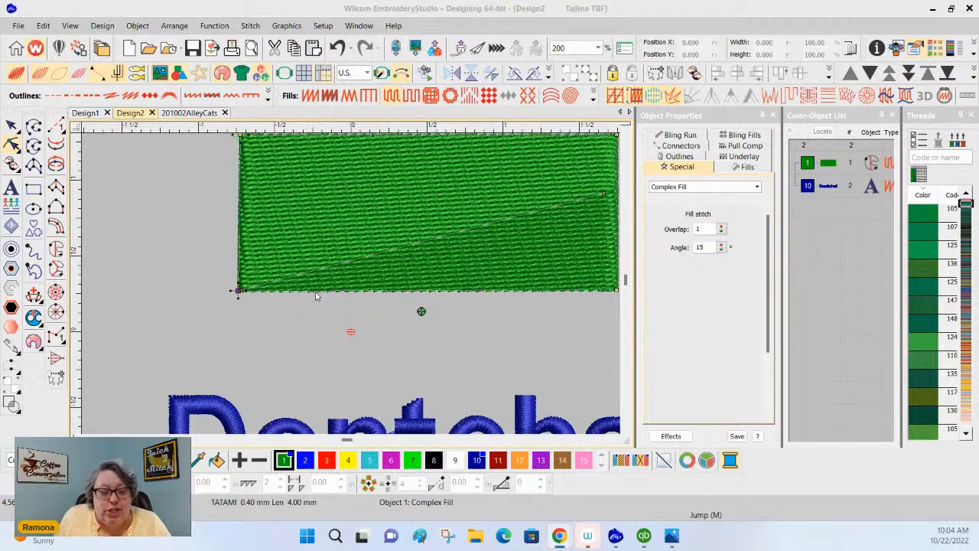
Replace the green rectangle's lower-left corner point with a new corner point slightly further in along the lower edge.
right_click(252, 292)
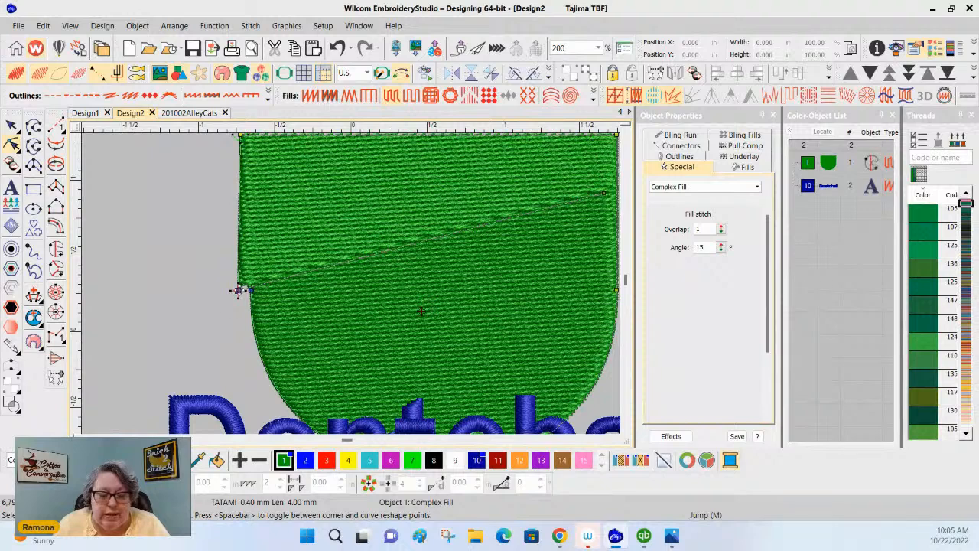
key("space")
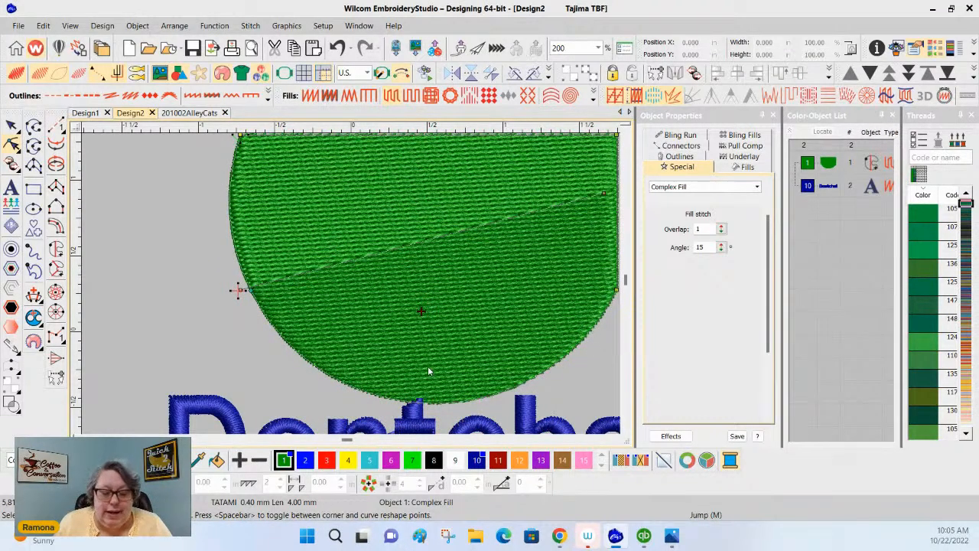
key("space")
key("space")
key("space")
key("space")
key("space")
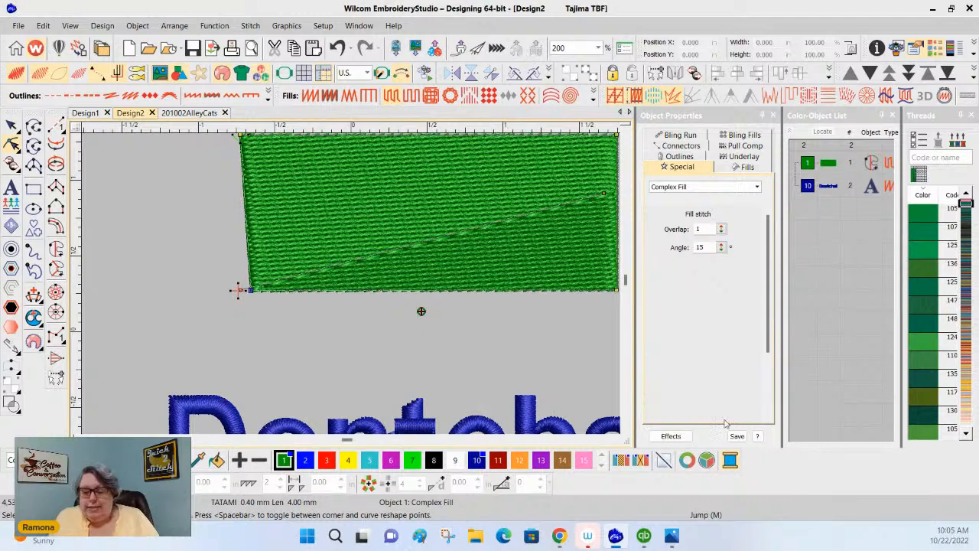
Reshape the "Dontcha!" lettering by moving its letter c above the word and to the left, over the letters "on".
scroll(625, 432, "down", 4)
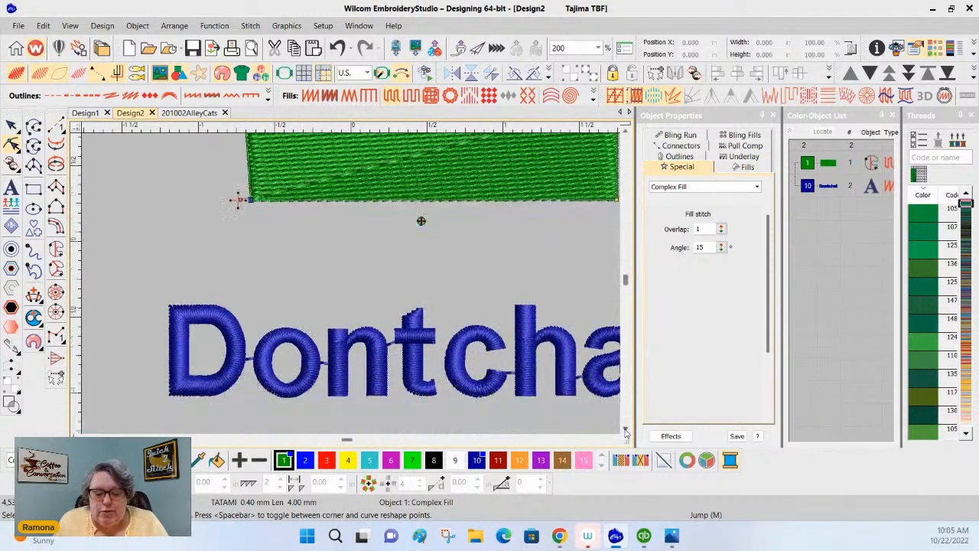
left_click(617, 443)
left_click(618, 443)
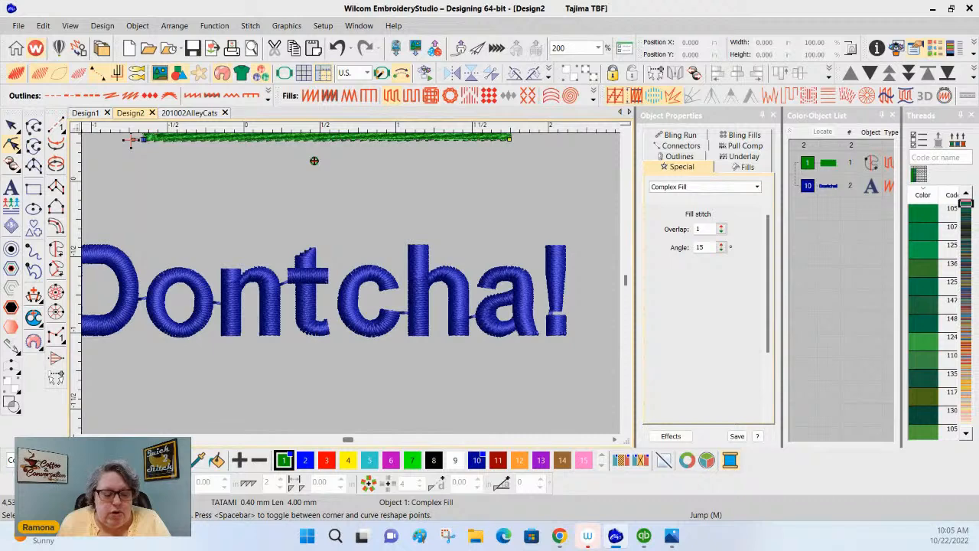
left_click(76, 439)
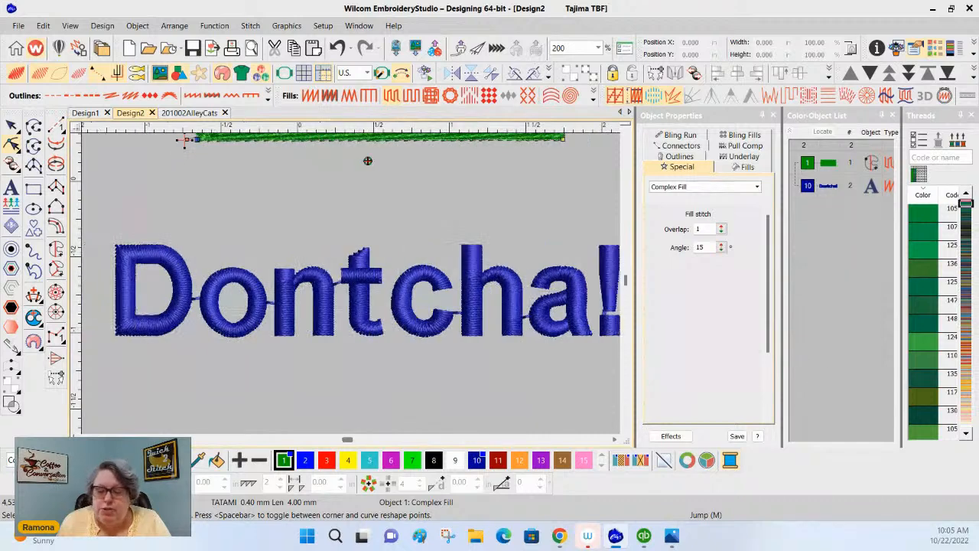
left_click(826, 186)
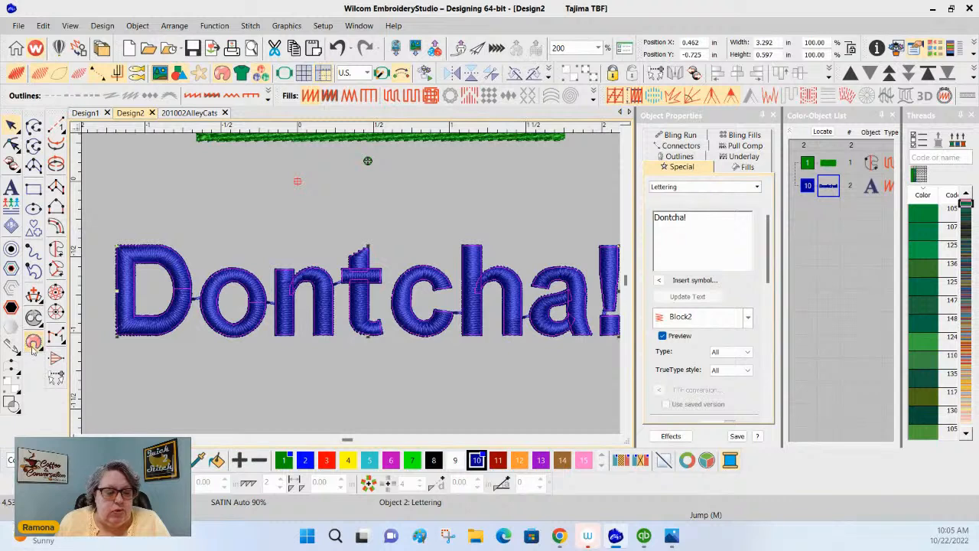
left_click(12, 144)
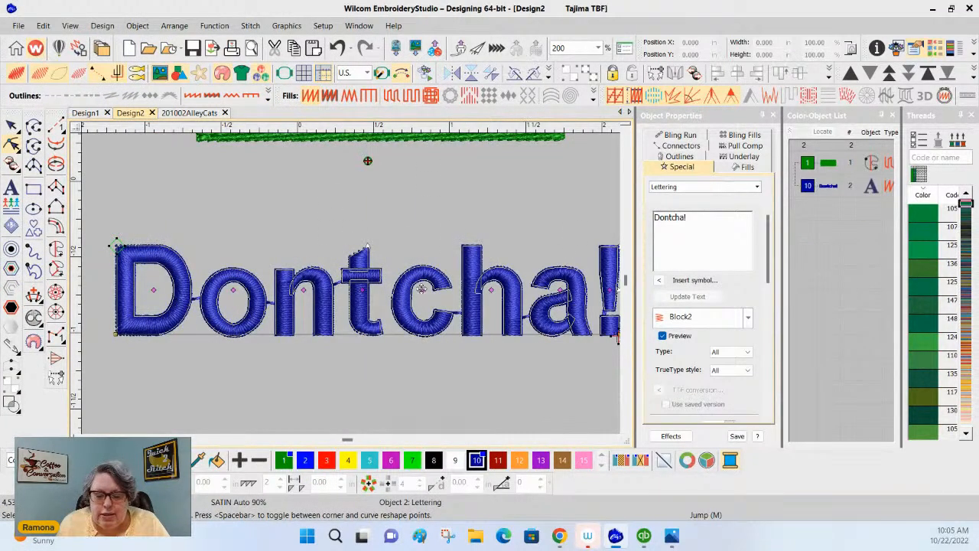
left_click(419, 289)
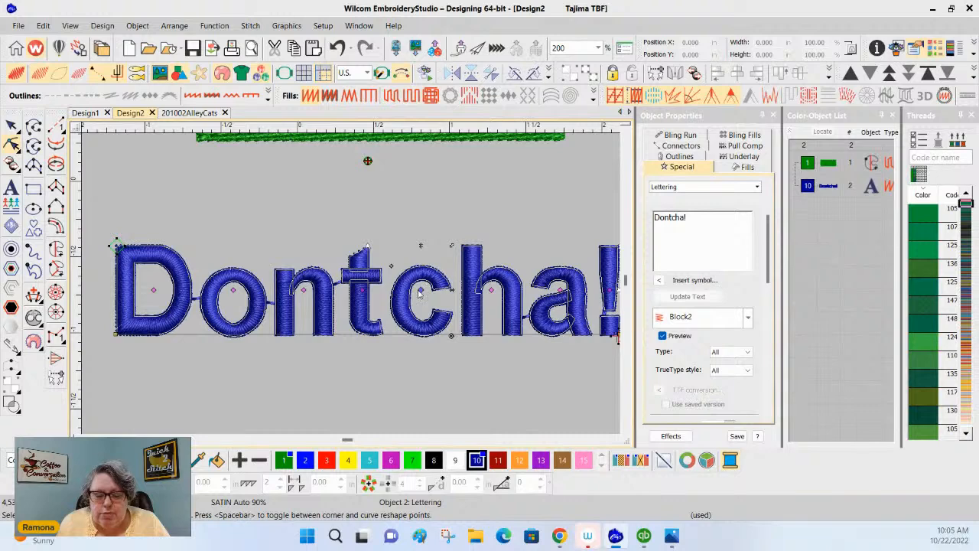
left_click_drag(420, 291, 421, 344)
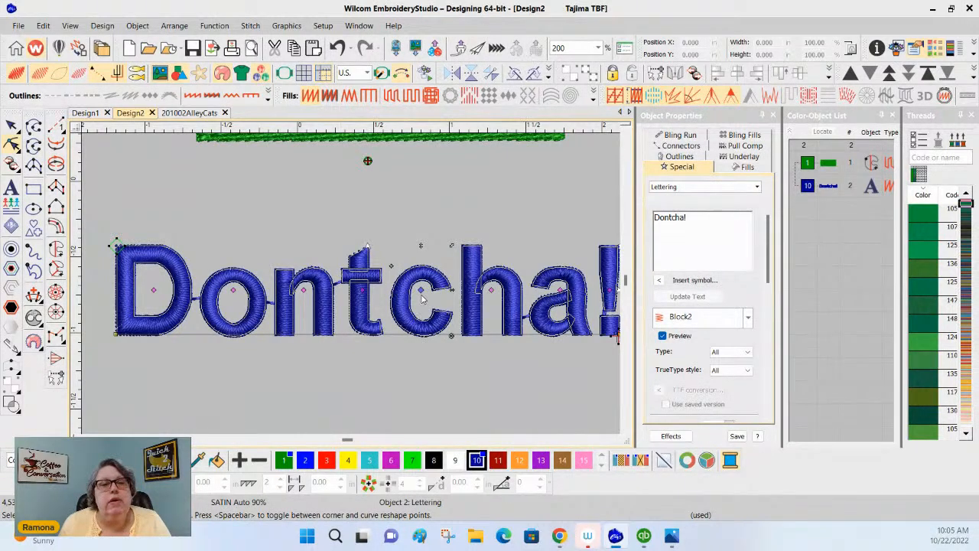
left_click_drag(421, 290, 348, 194)
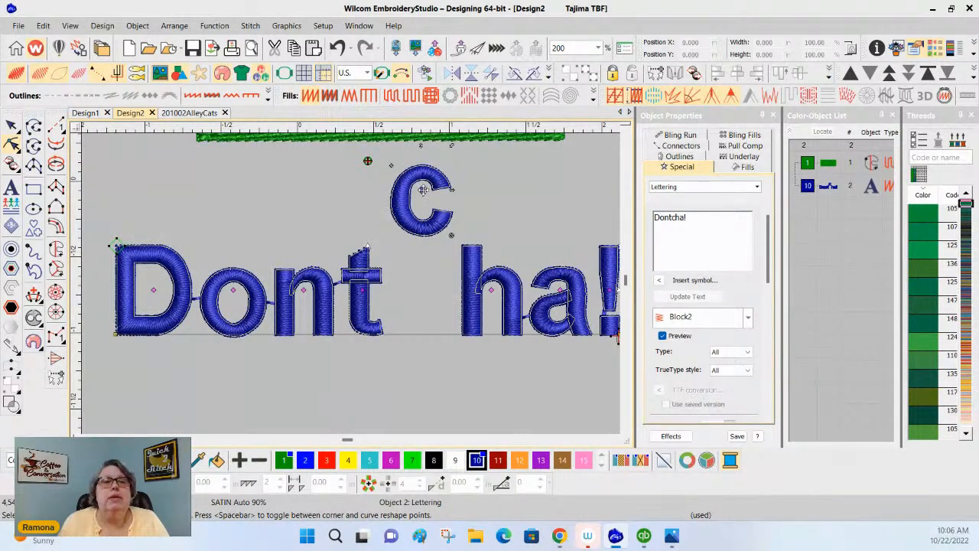
left_click_drag(423, 189, 539, 241)
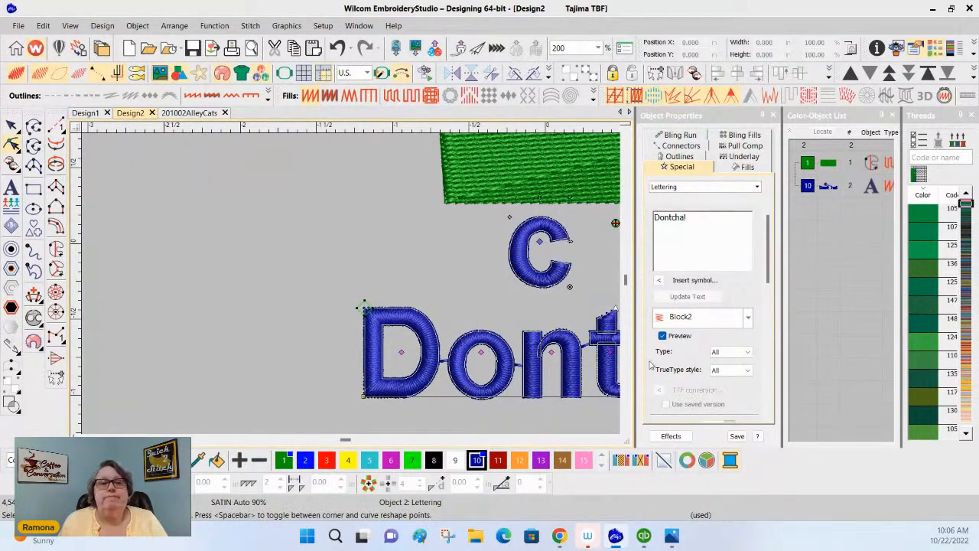
Rotate the detached letter c clockwise and distort it into a flatter, wider, slanted shape.
left_click(615, 441)
left_click(616, 441)
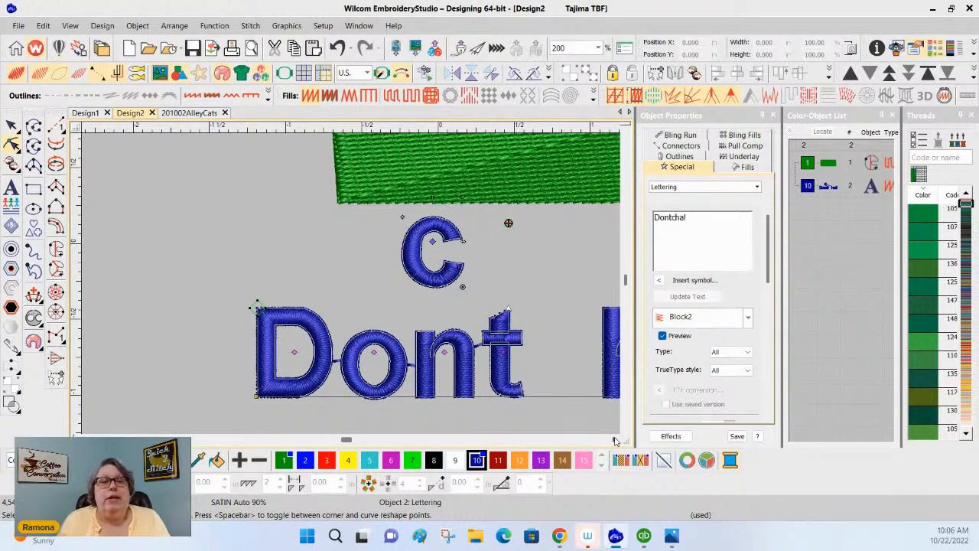
left_click_drag(463, 288, 438, 310)
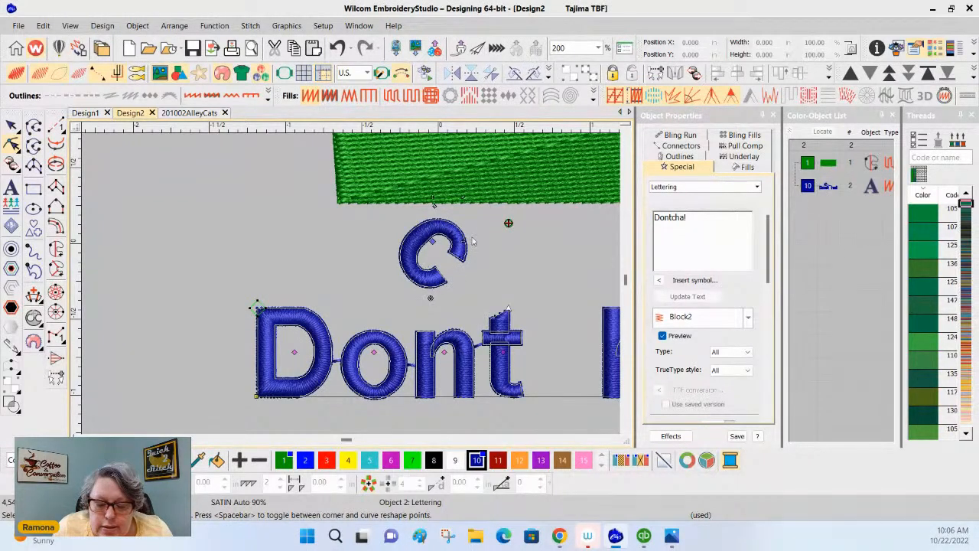
mouse_move(432, 249)
left_mouse_down()
mouse_move(426, 209)
mouse_move(486, 214)
left_mouse_up()
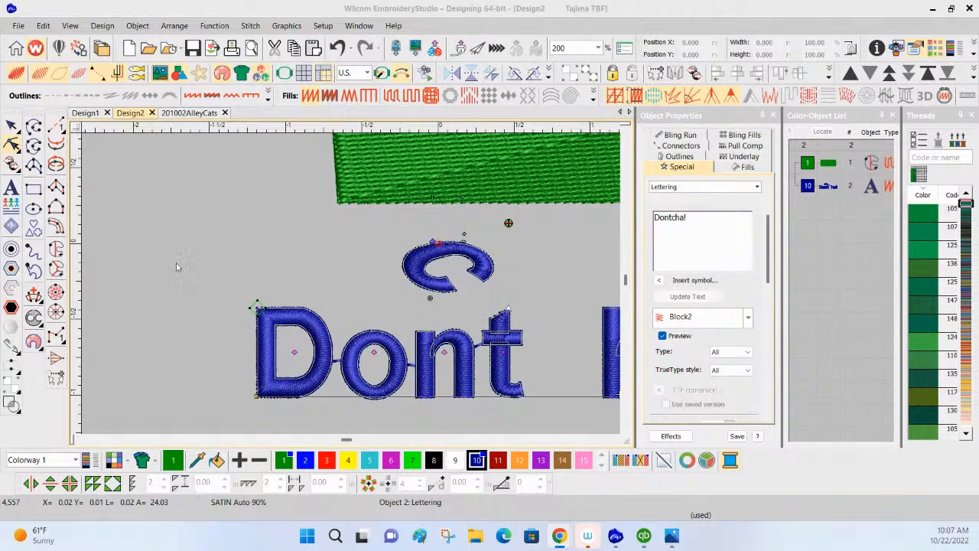
Replace the Madeira Classic 40 thread chart with the Floriani chart in the Colorway Editor, and close the editor.
left_click(86, 458)
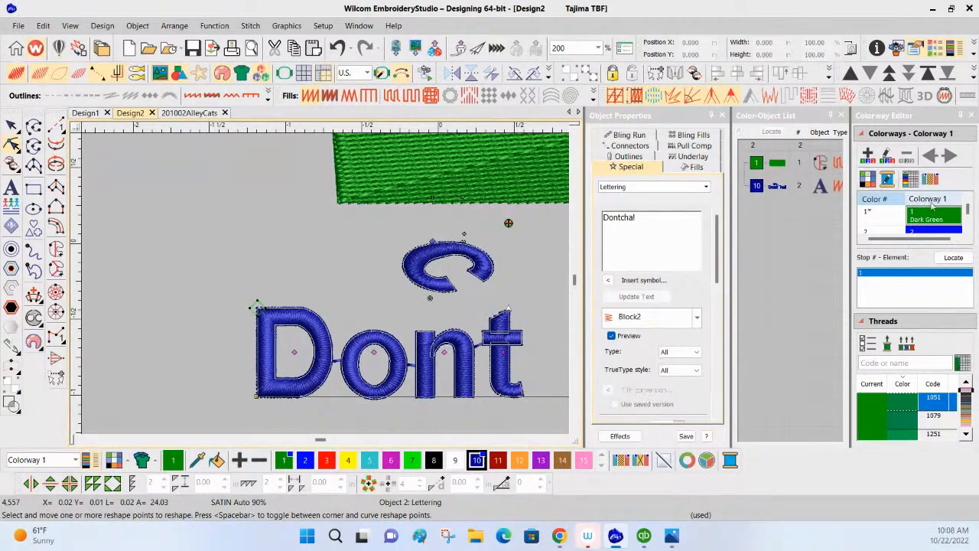
left_click(928, 218)
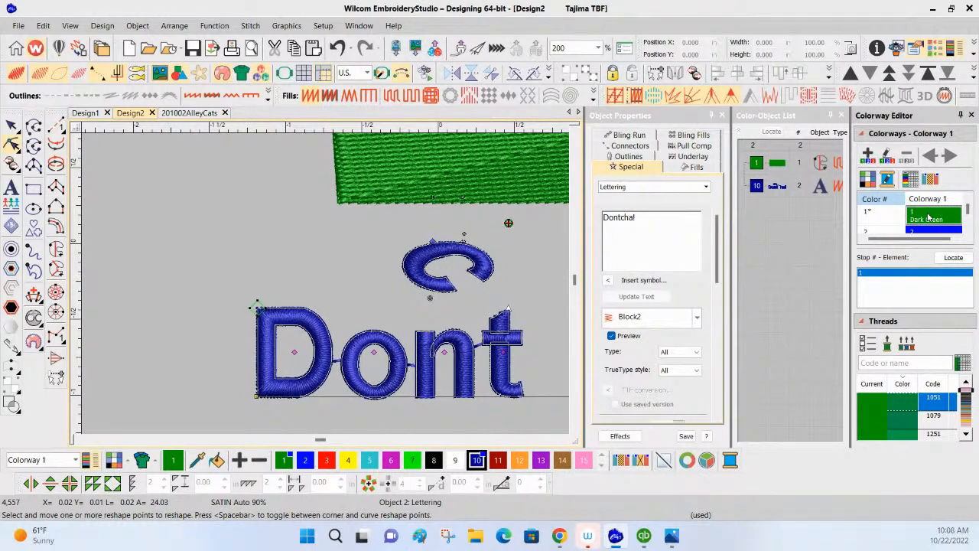
left_click(866, 346)
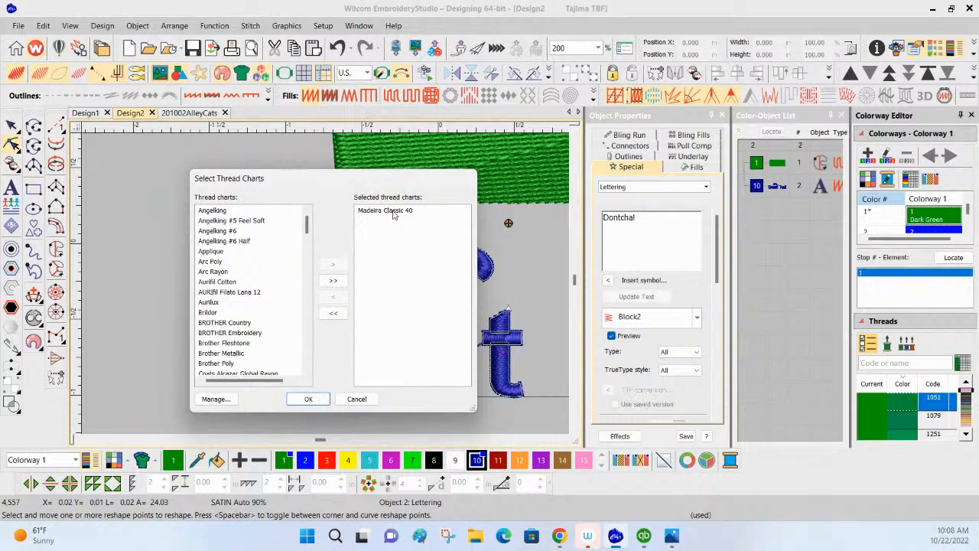
scroll(271, 281, "down", 5)
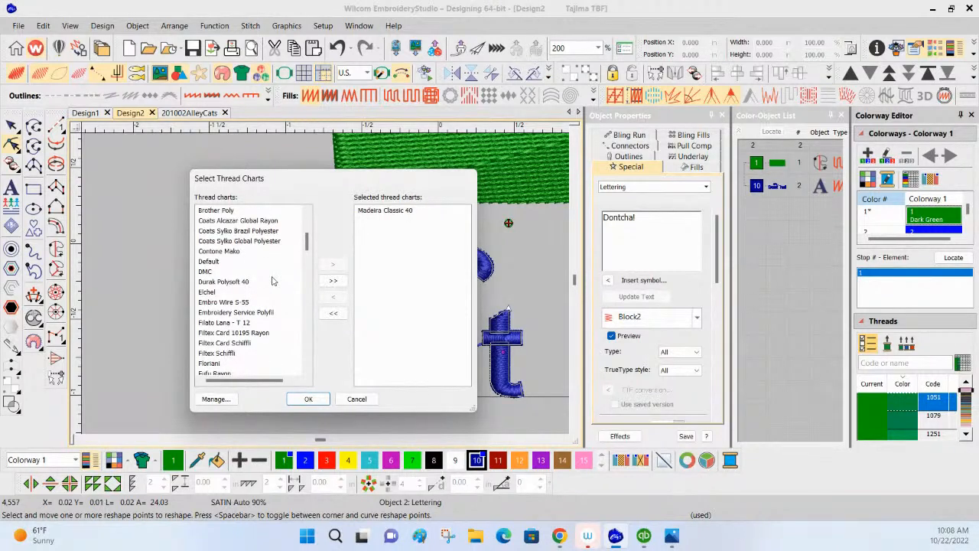
left_click(209, 362)
left_click(334, 266)
left_click(361, 221)
left_click(333, 297)
left_click(372, 215)
left_click(308, 399)
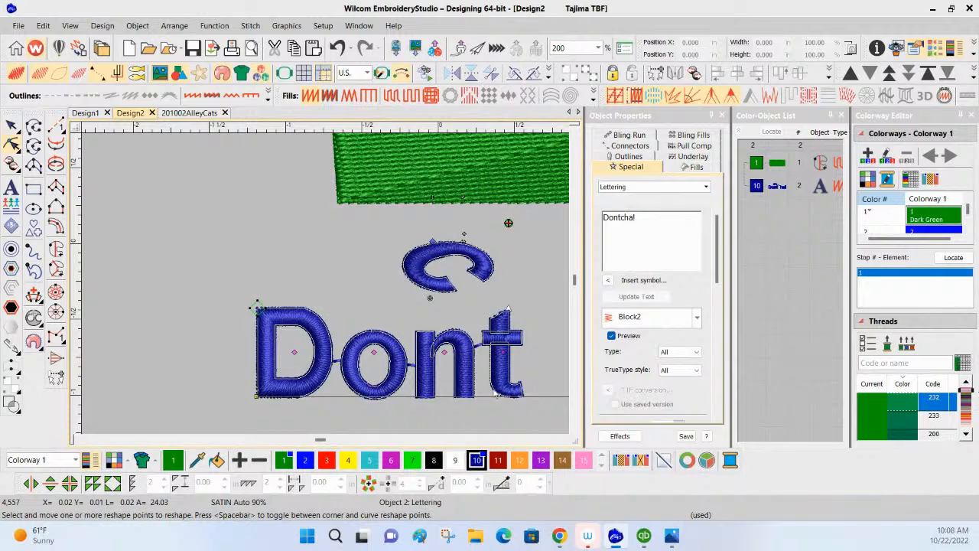
mouse_move(31, 534)
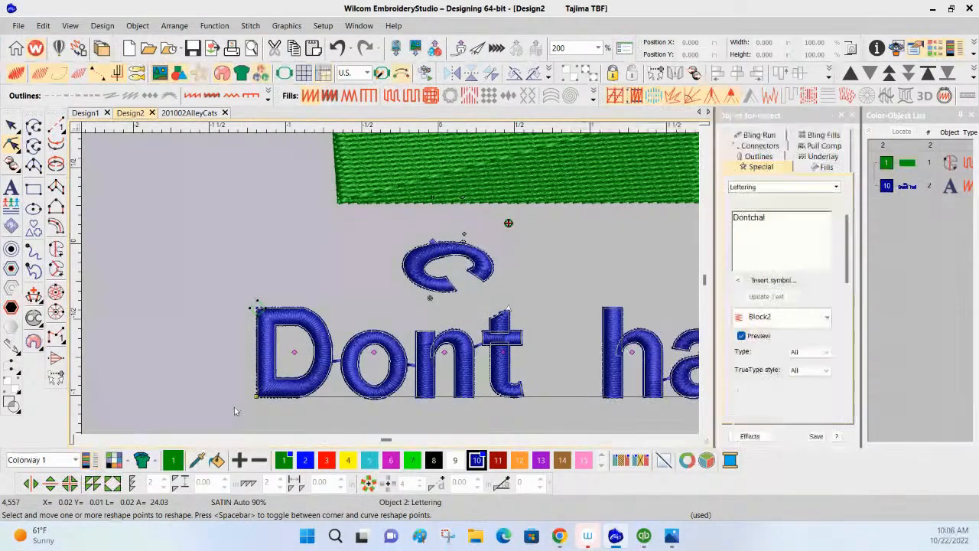
Open the thread list and the Colorway Editor, and widen the docked editor so its colors and threads are readable.
left_click(731, 462)
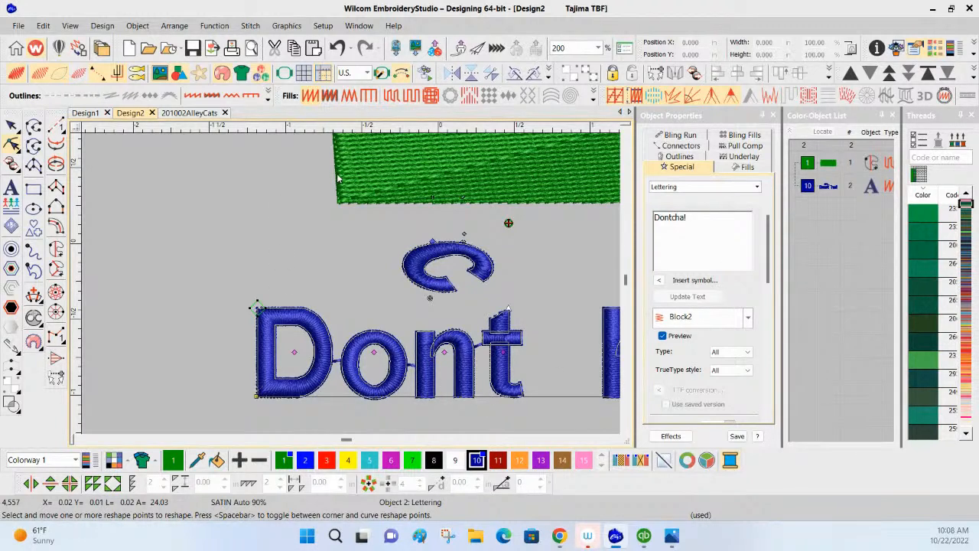
left_click(87, 460)
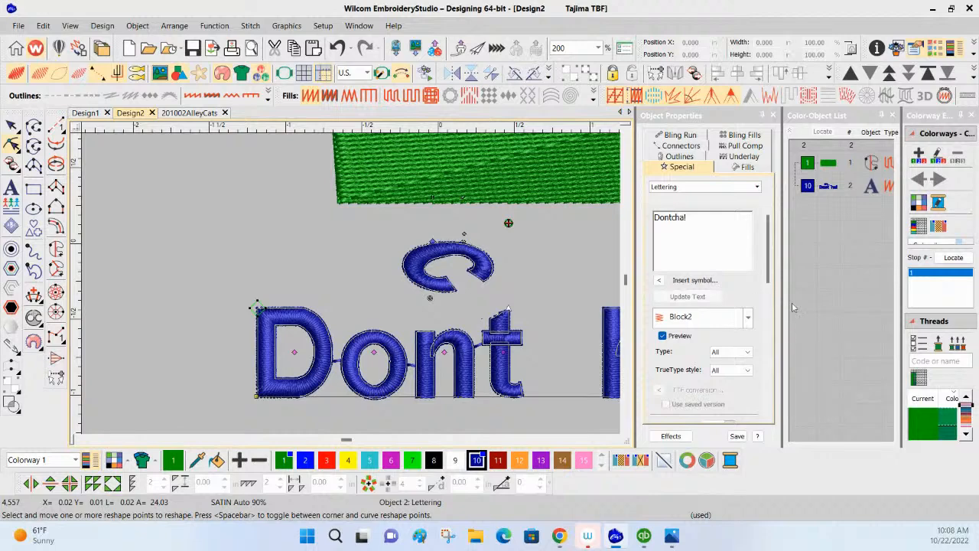
left_click_drag(900, 281, 841, 290)
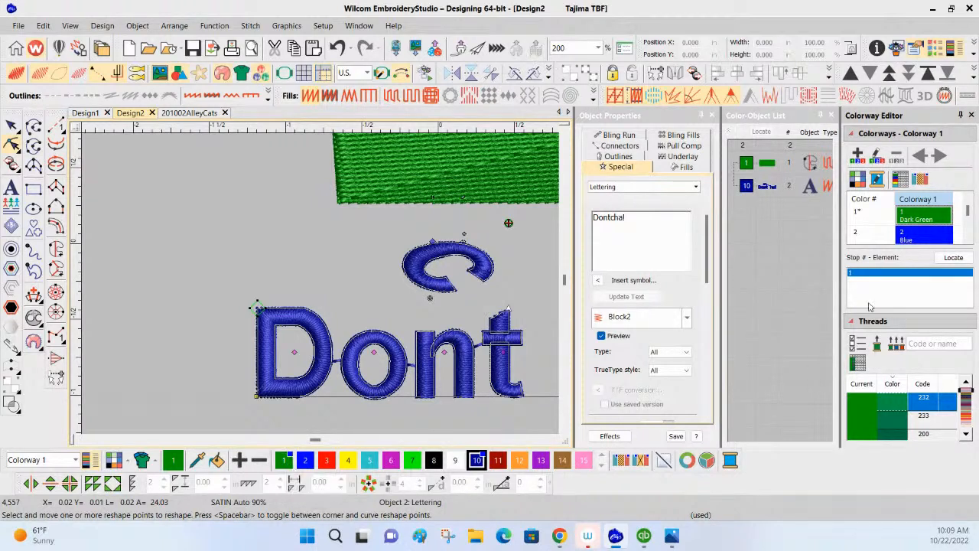
Assign Floriani threads 232, 3435, 702, 11, K33 and 6 to colors 1 to 6 of Colorway 1, in that order.
double_click(893, 409)
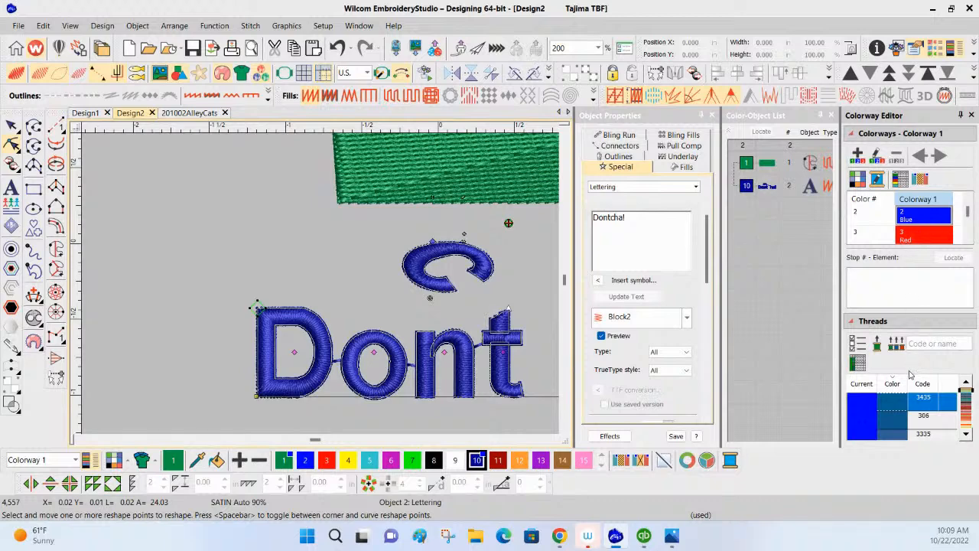
double_click(893, 407)
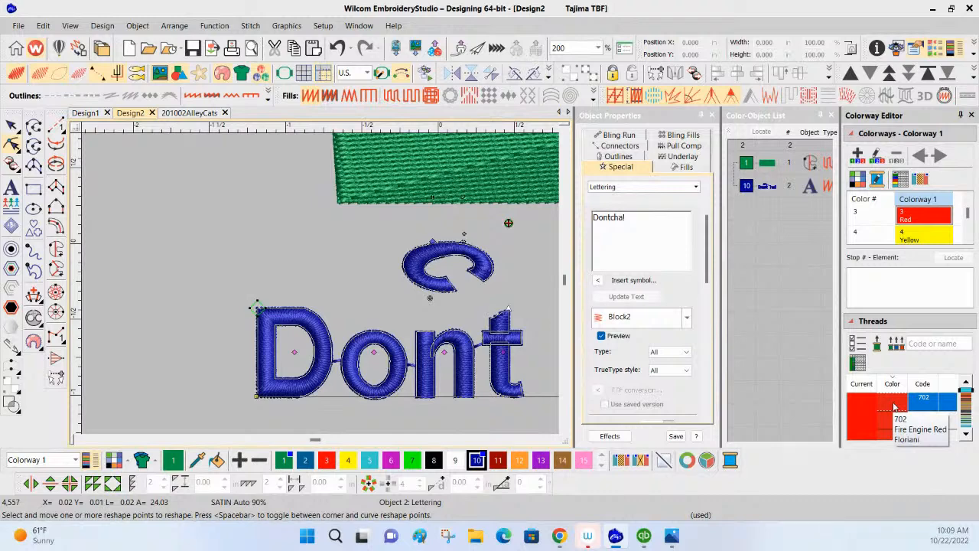
double_click(893, 407)
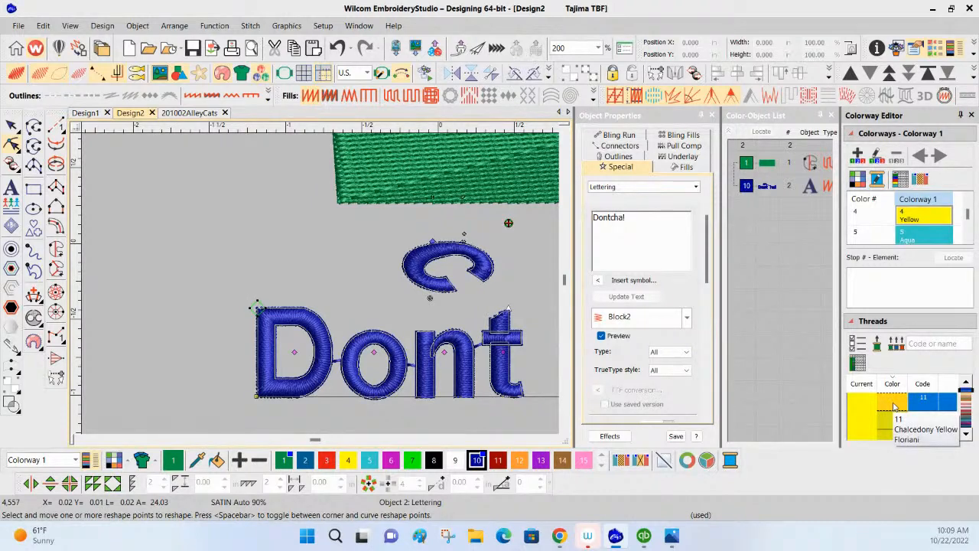
double_click(893, 406)
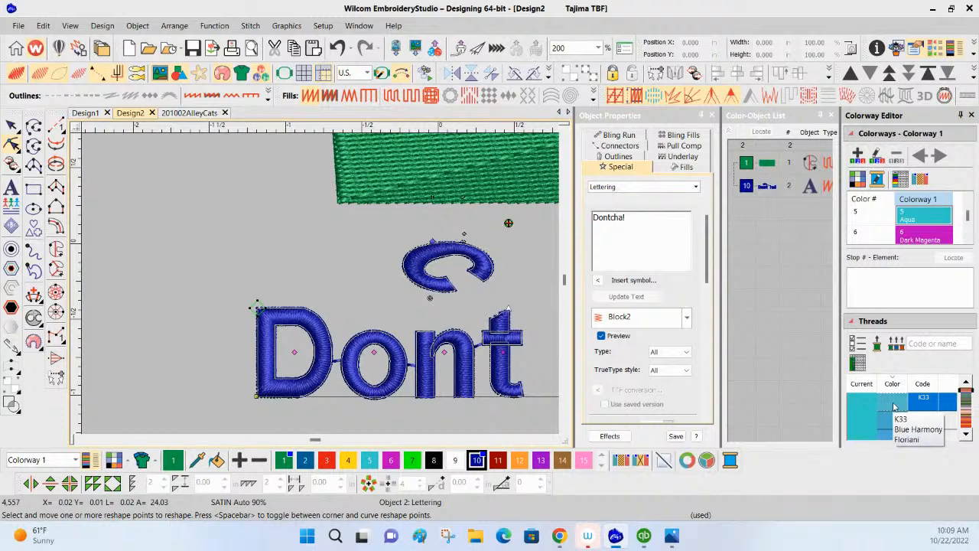
double_click(893, 407)
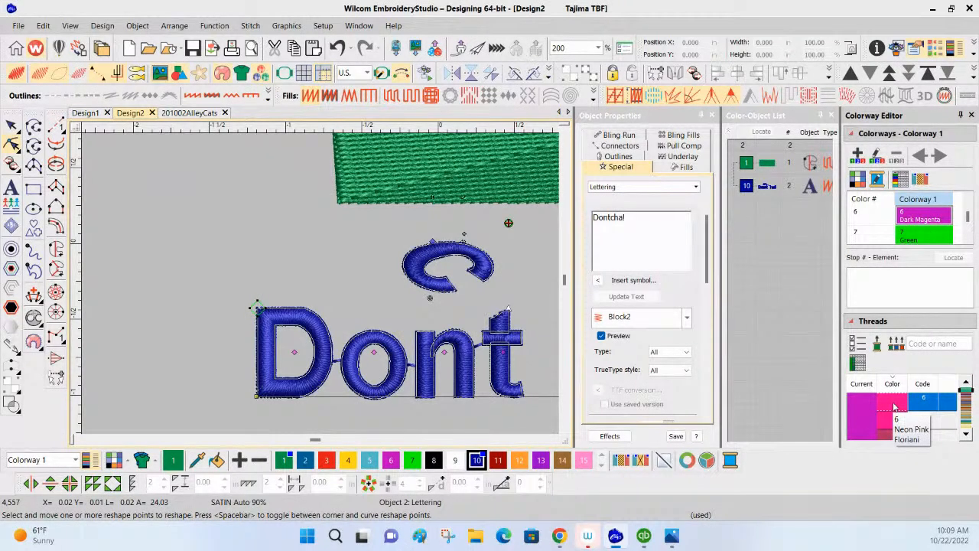
double_click(893, 407)
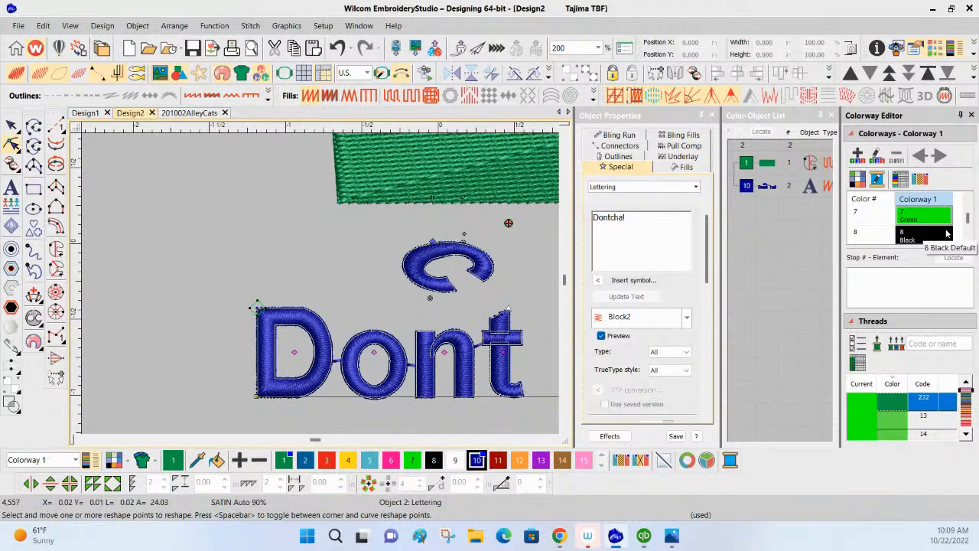
Assign Floriani thread 368 to color 10, Dark Blue, and a suggested Floriani match to color 11, Dark Red.
left_click(967, 239)
left_click(968, 240)
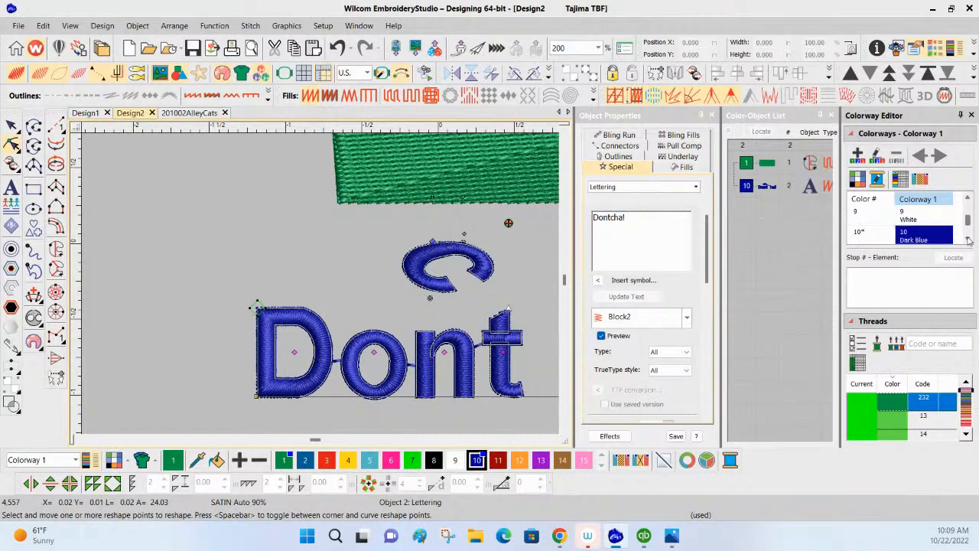
left_click(967, 239)
left_click(917, 218)
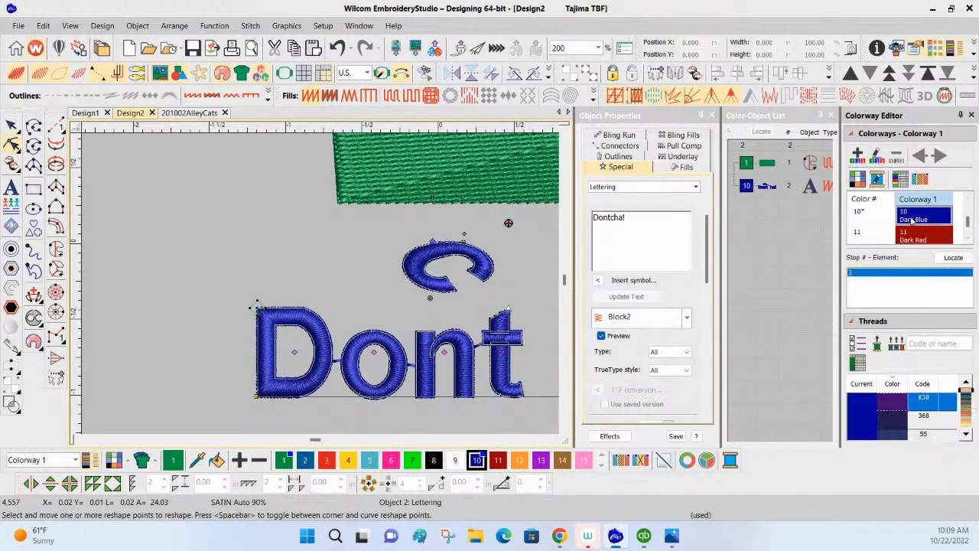
double_click(891, 419)
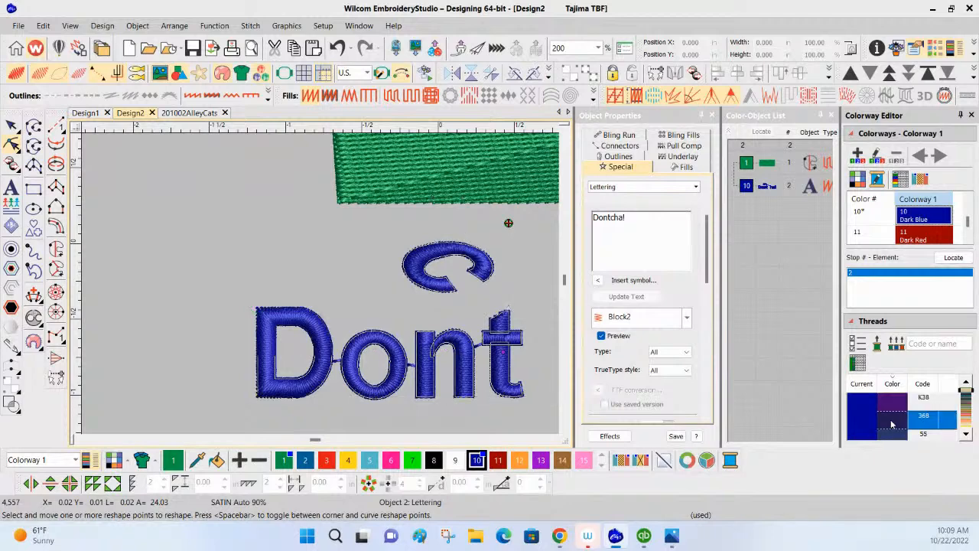
double_click(891, 425)
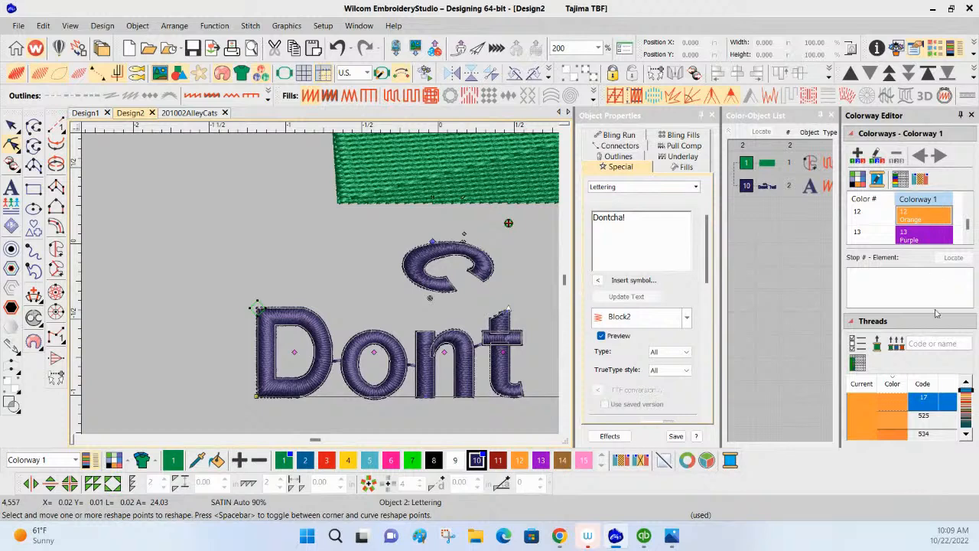
Assign Floriani threads 17, 674, 737 and 125 to colors 12 to 15 of Colorway 1, in that order.
double_click(898, 406)
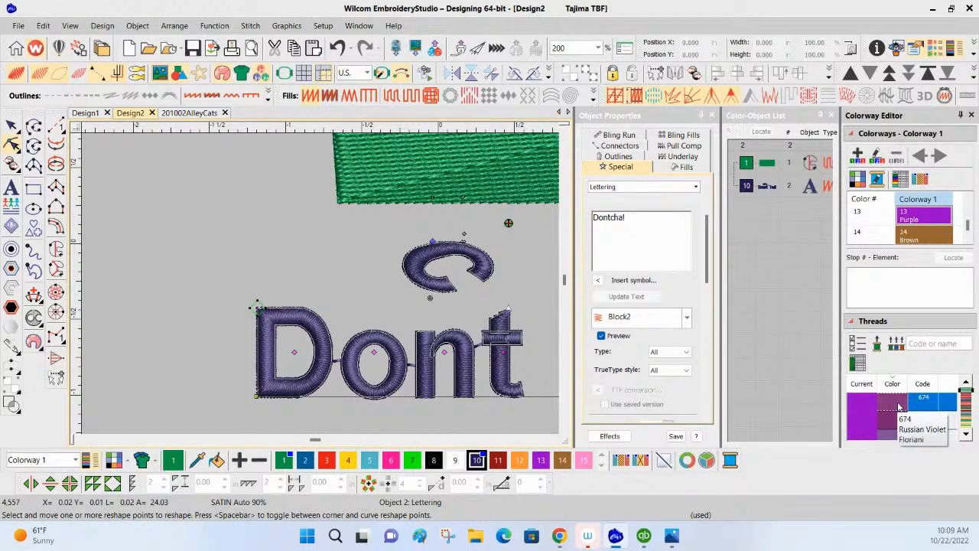
double_click(892, 404)
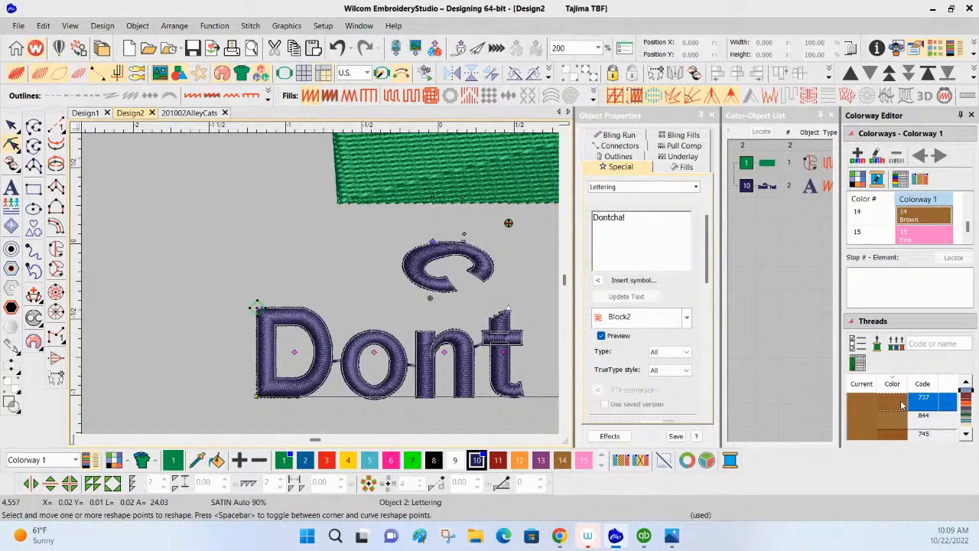
double_click(901, 406)
double_click(896, 405)
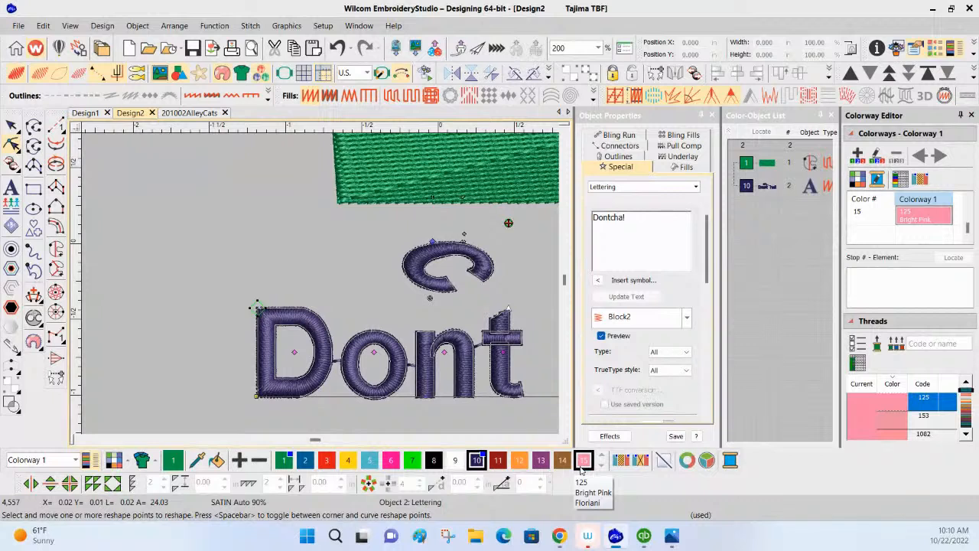
Add color 16 to the palette, apply it to the lettering, and assign it Floriani thread 501 Chrome Lemon.
left_click(238, 458)
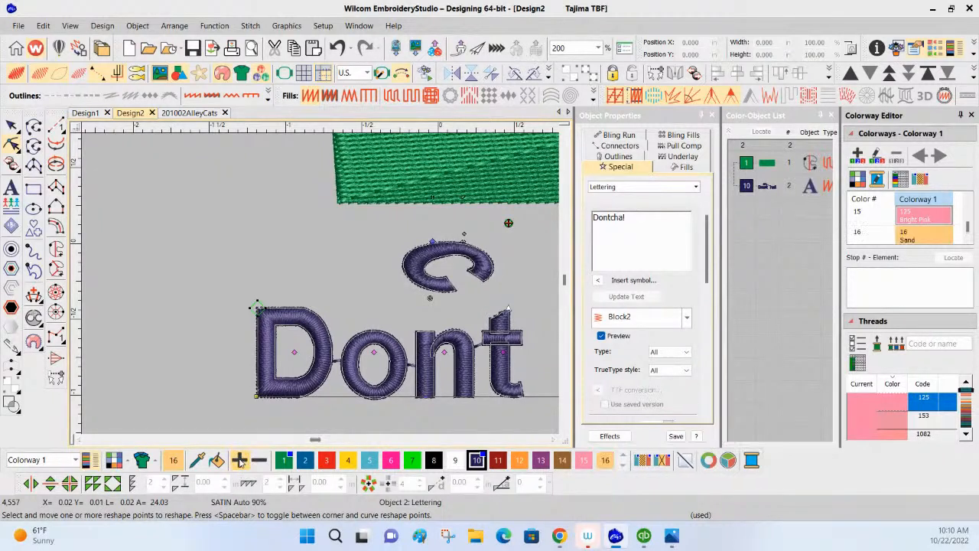
left_click(605, 459)
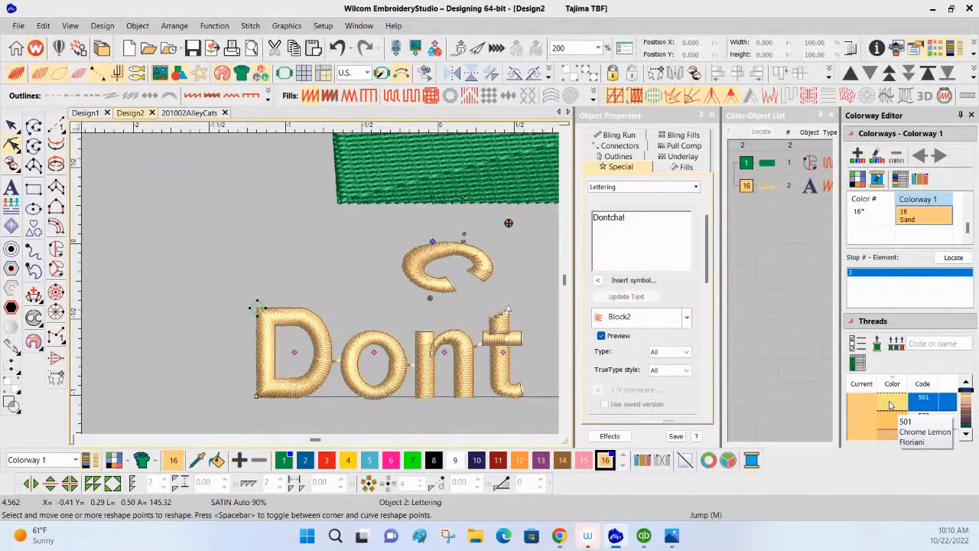
left_click(889, 405)
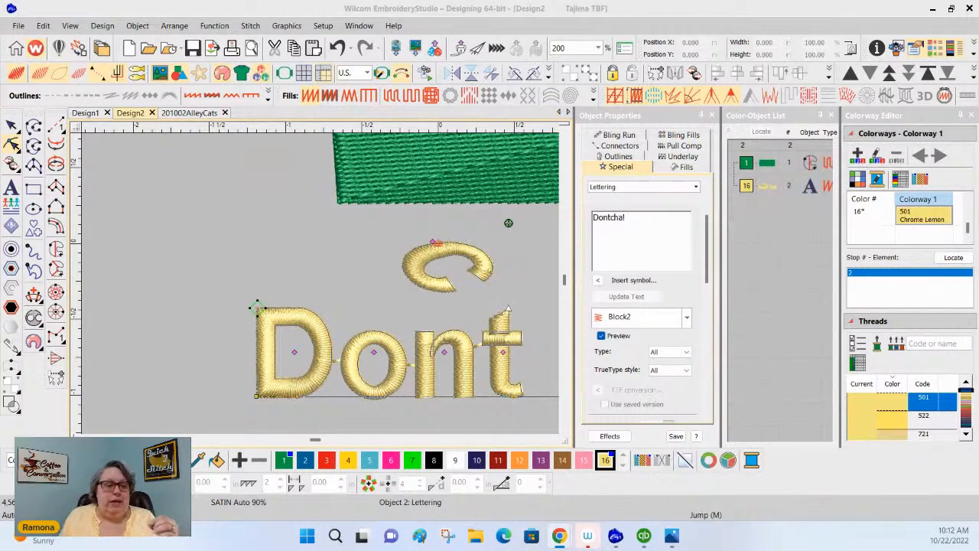
Save the design as the template Normal.EMT, replacing the existing file, and close the saved template.
left_click(22, 27)
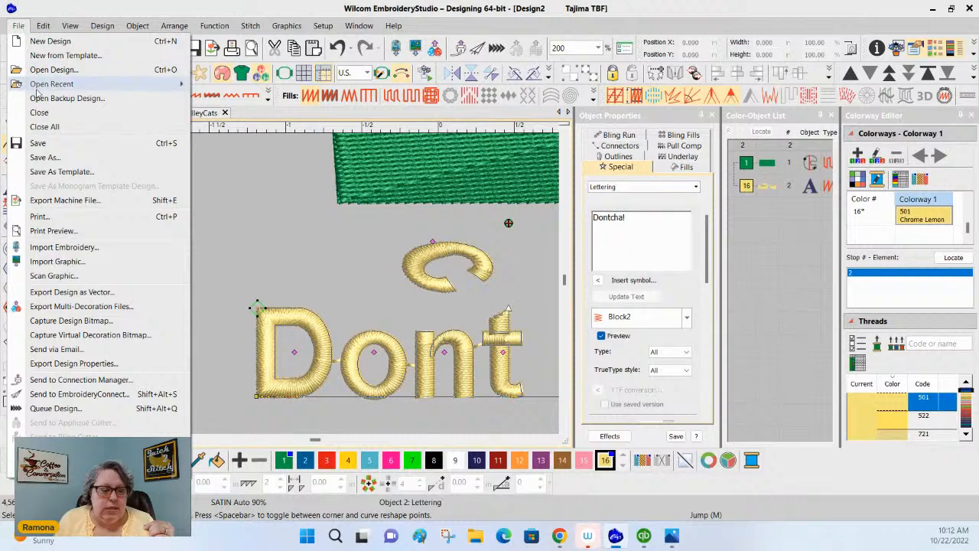
left_click(68, 172)
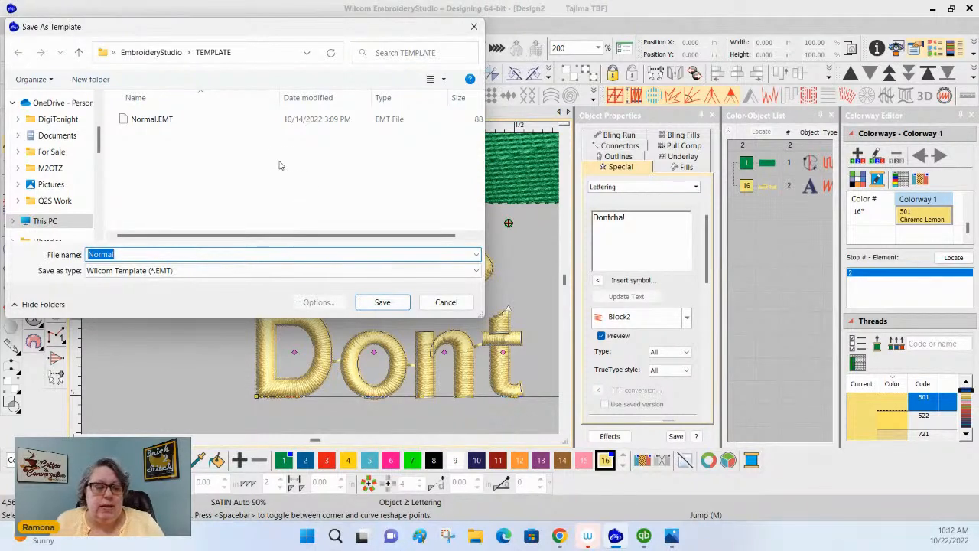
left_click(151, 122)
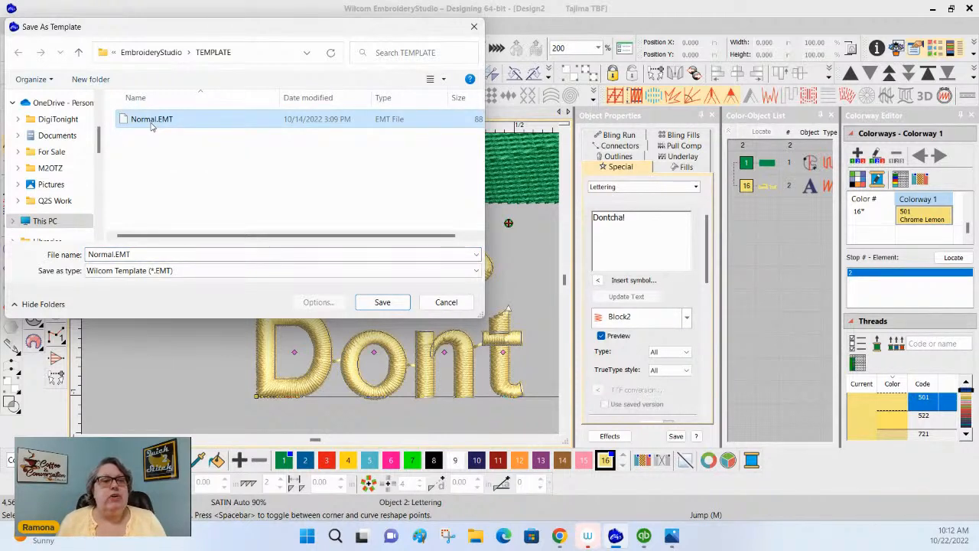
left_click(384, 302)
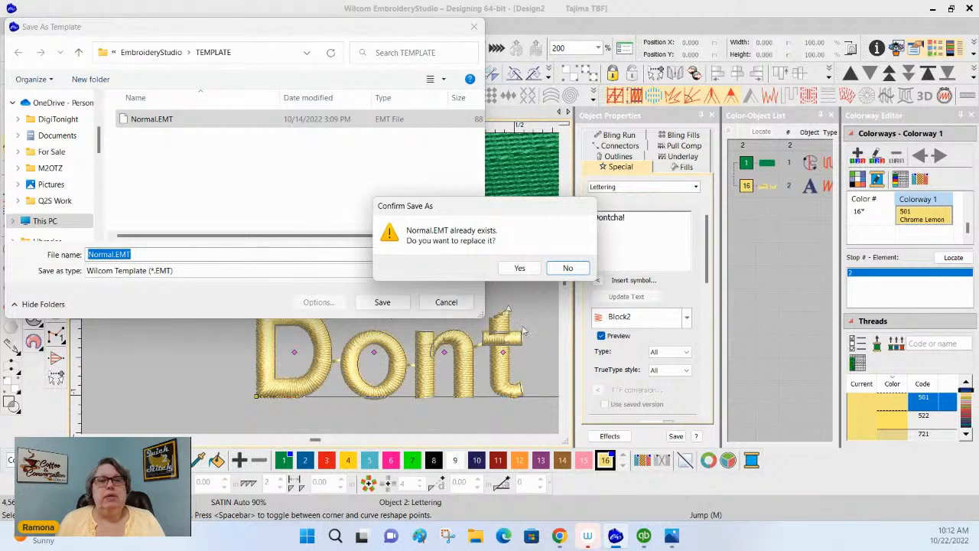
left_click(520, 268)
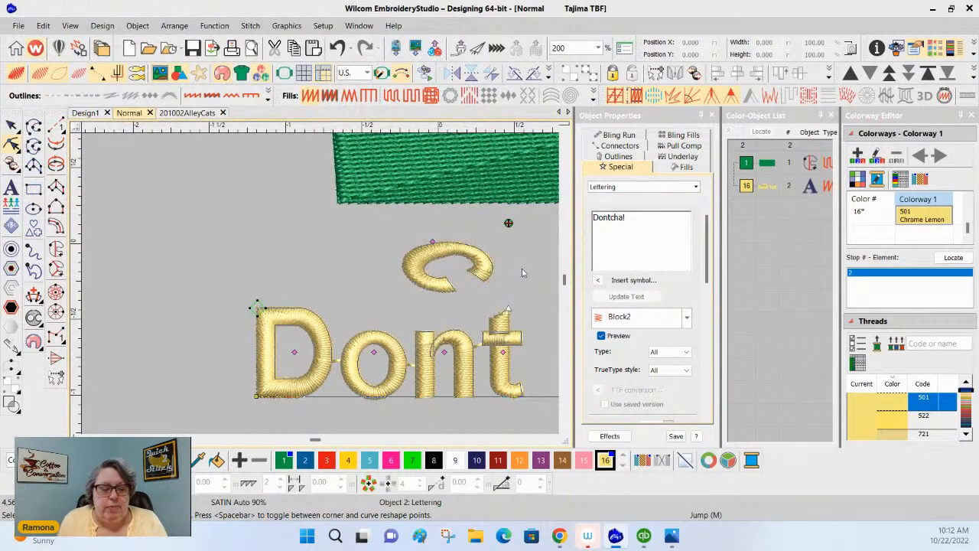
left_click(150, 114)
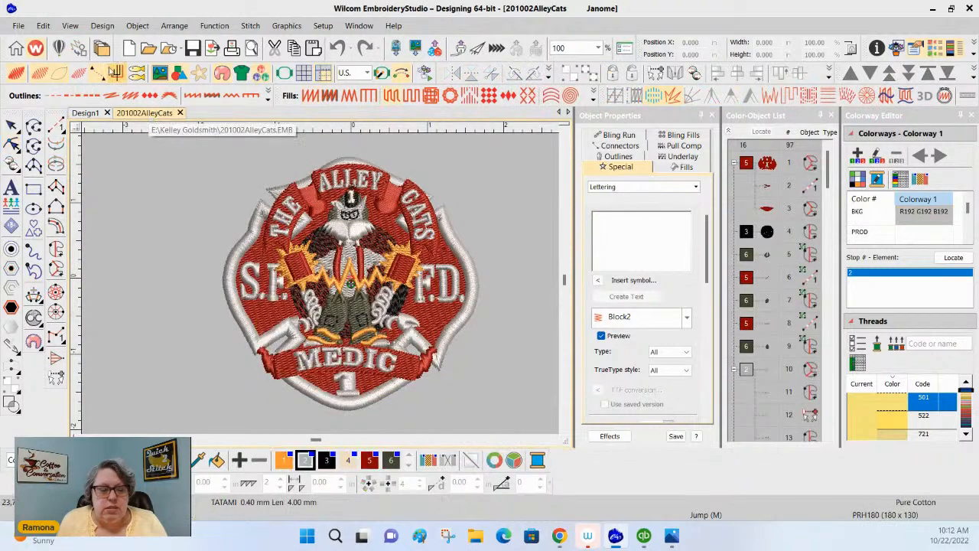
Create two new designs and delete the green rectangle and the lettering from the second one.
left_click(133, 51)
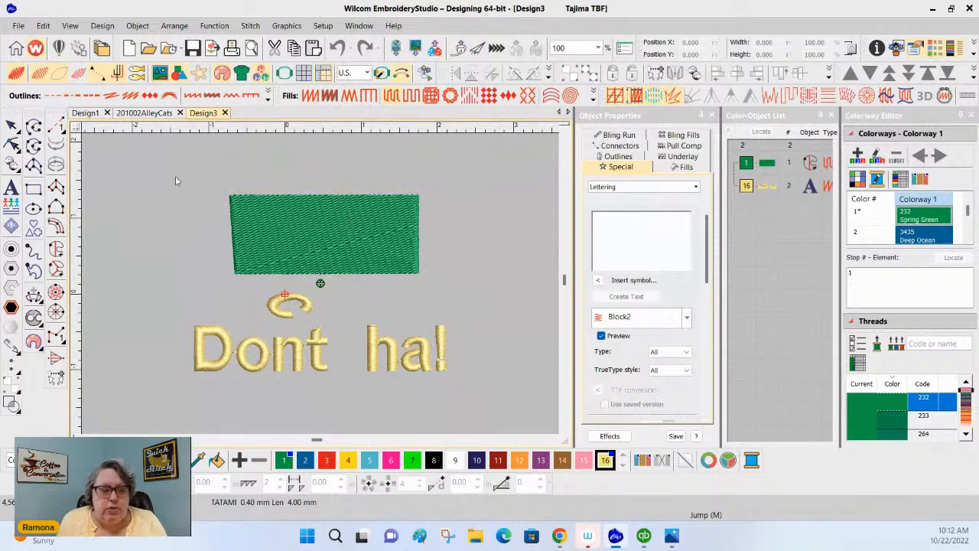
left_click(130, 50)
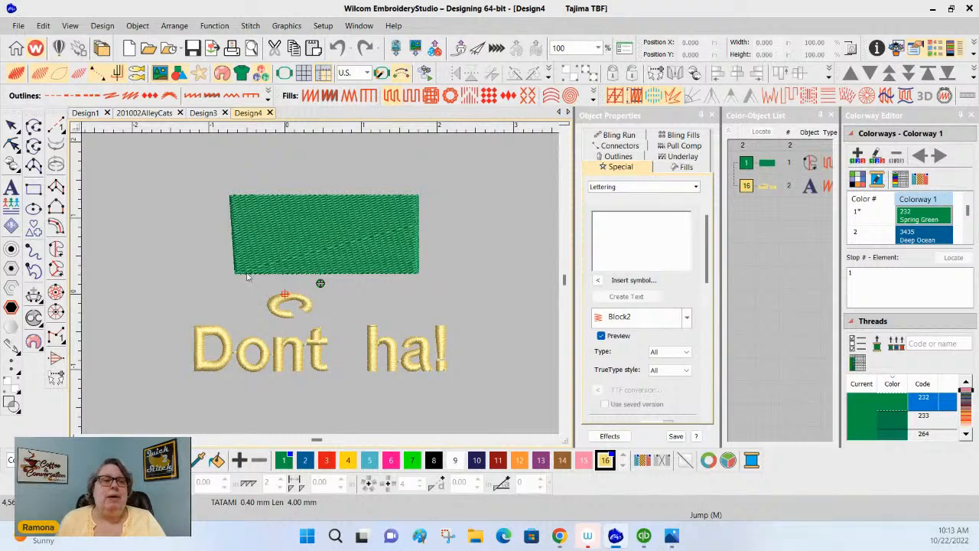
left_click_drag(146, 161, 505, 398)
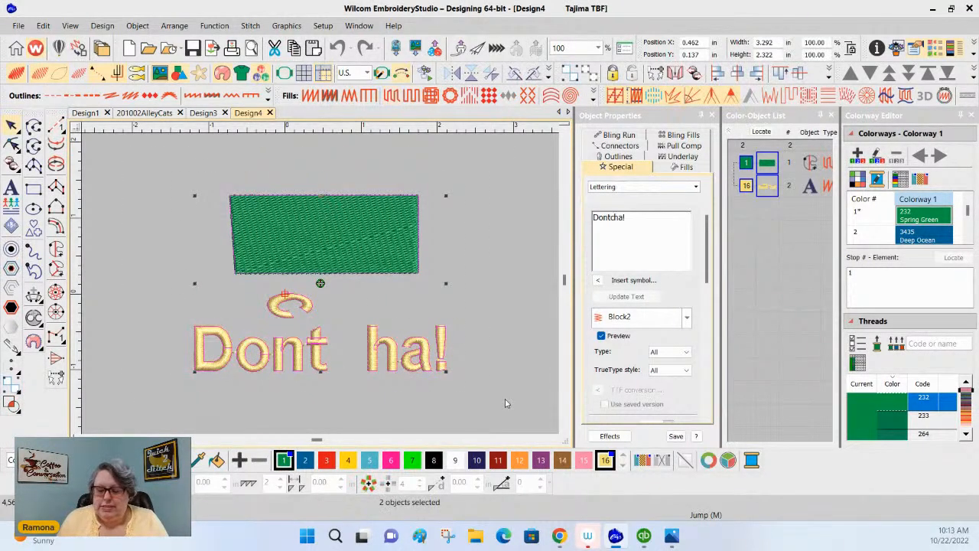
key("Delete")
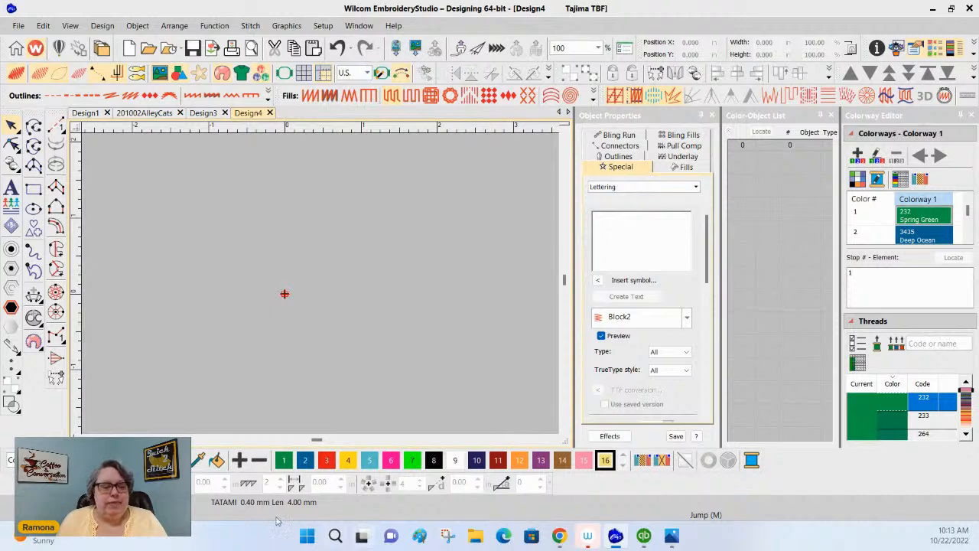
Save the emptied design as the template Normal.EMT, replacing the existing file, and close it.
left_click(17, 25)
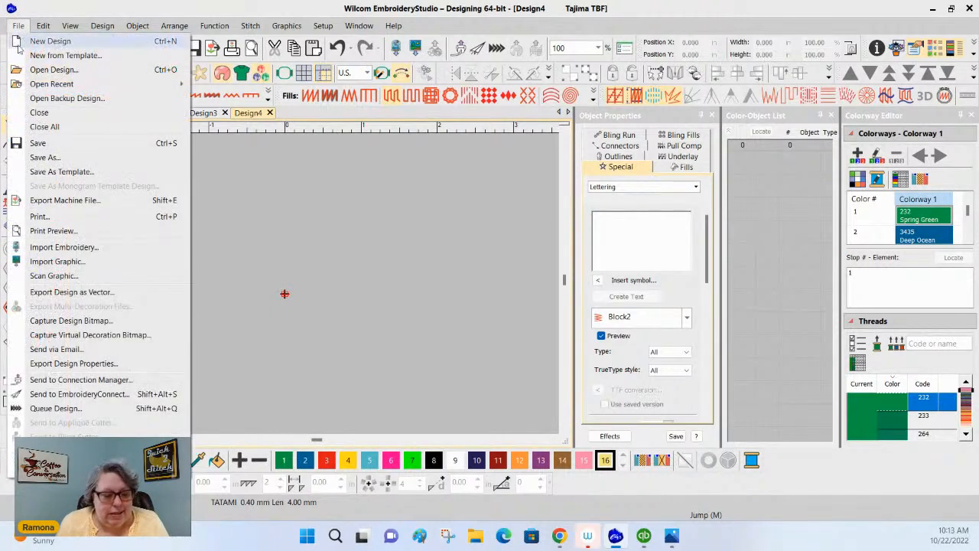
left_click(62, 172)
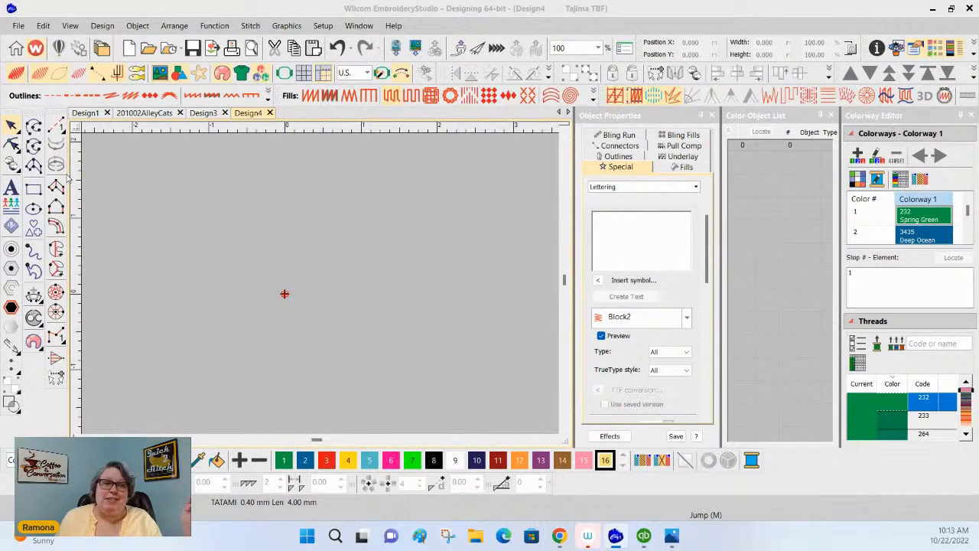
left_click(207, 125)
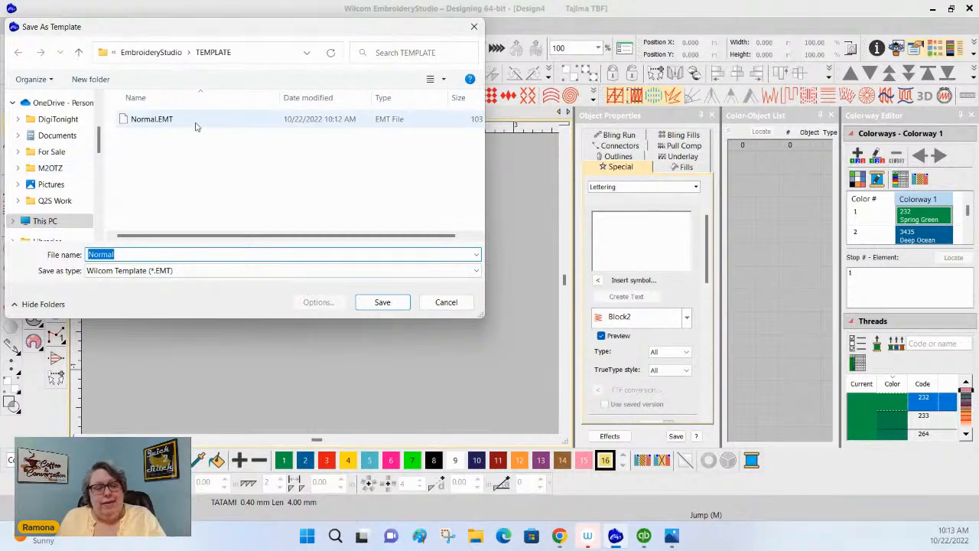
left_click(383, 303)
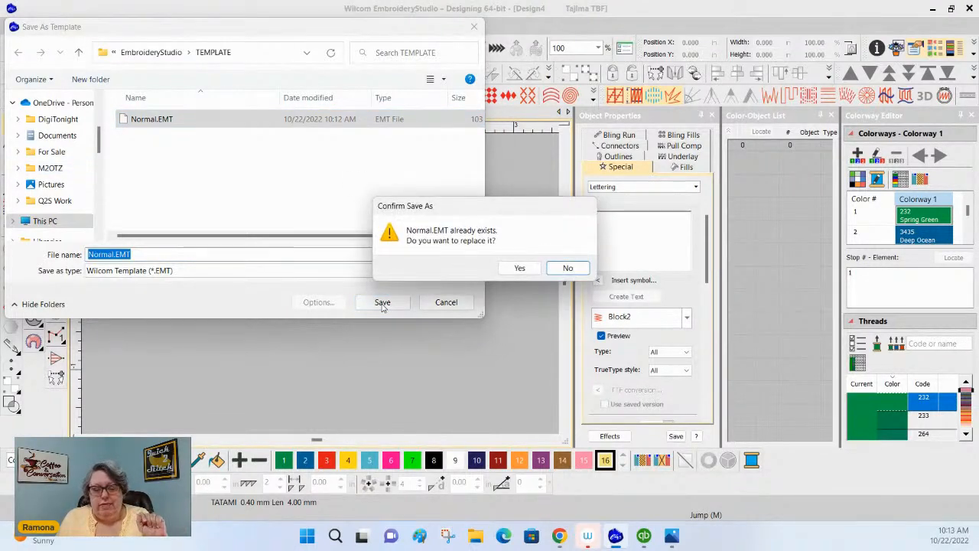
left_click(520, 268)
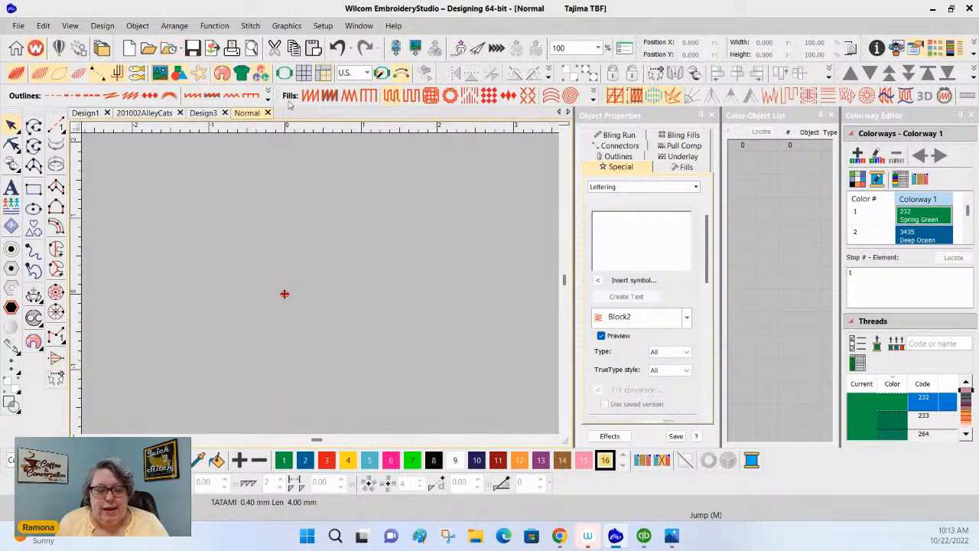
left_click(268, 113)
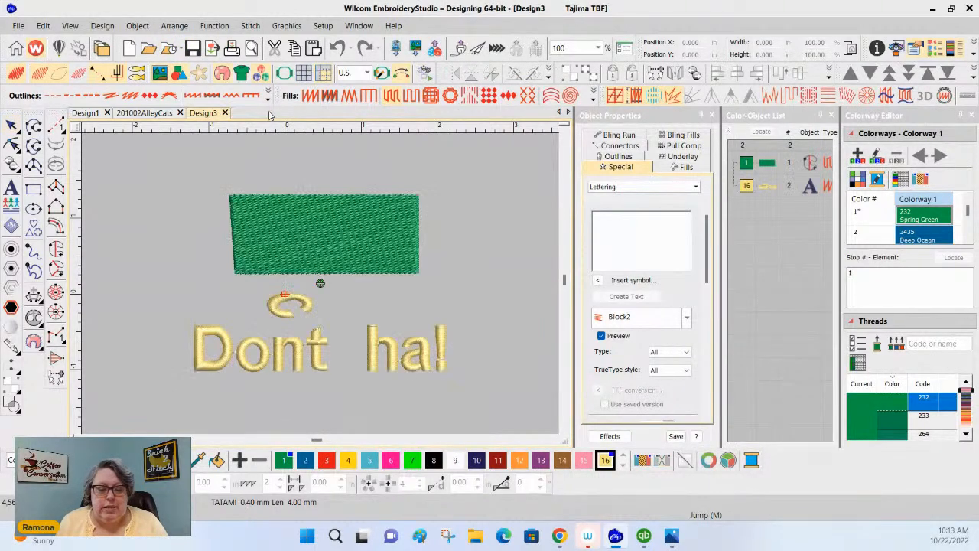
Close the design containing the green rectangle and the lettering, and create a new blank design.
left_click(225, 113)
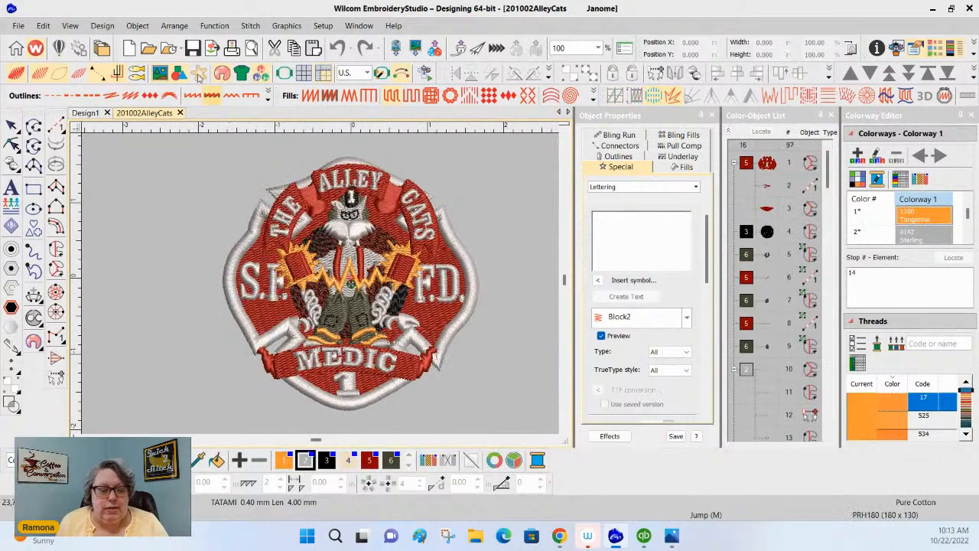
left_click(128, 48)
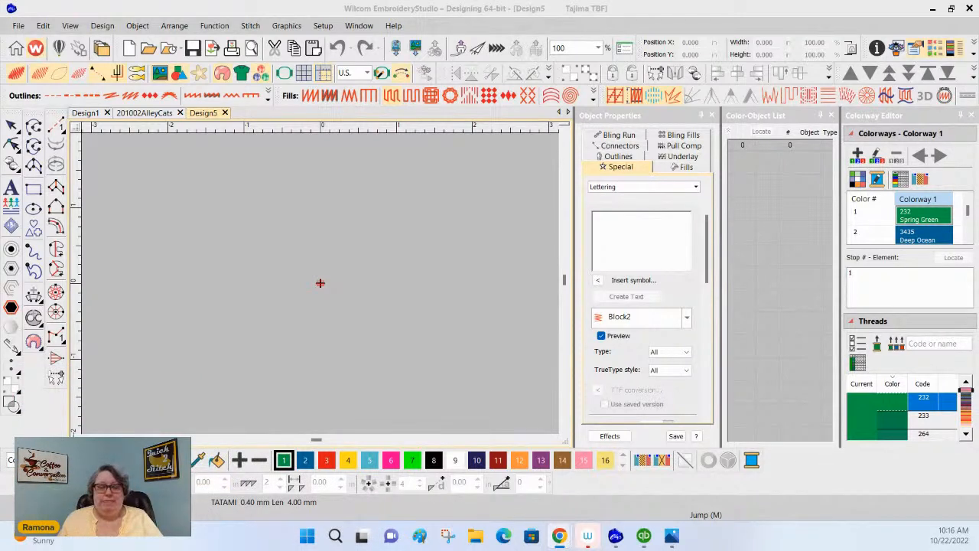
Capture a virtual decoration bitmap of the 201002AlleyCats design at 600 DPI and save it as 201002AlleyCats.PNG in Pictures, replacing the existing file.
left_click(144, 113)
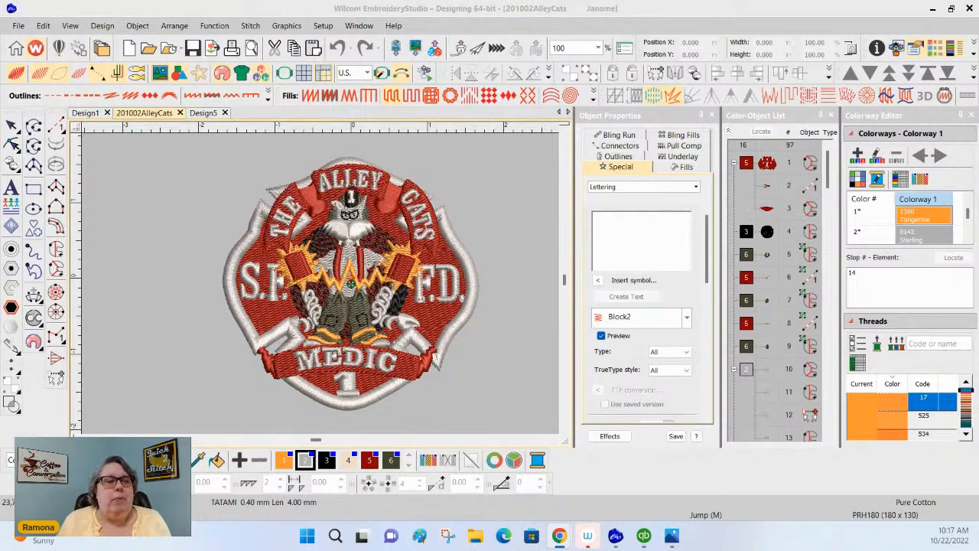
left_click(18, 26)
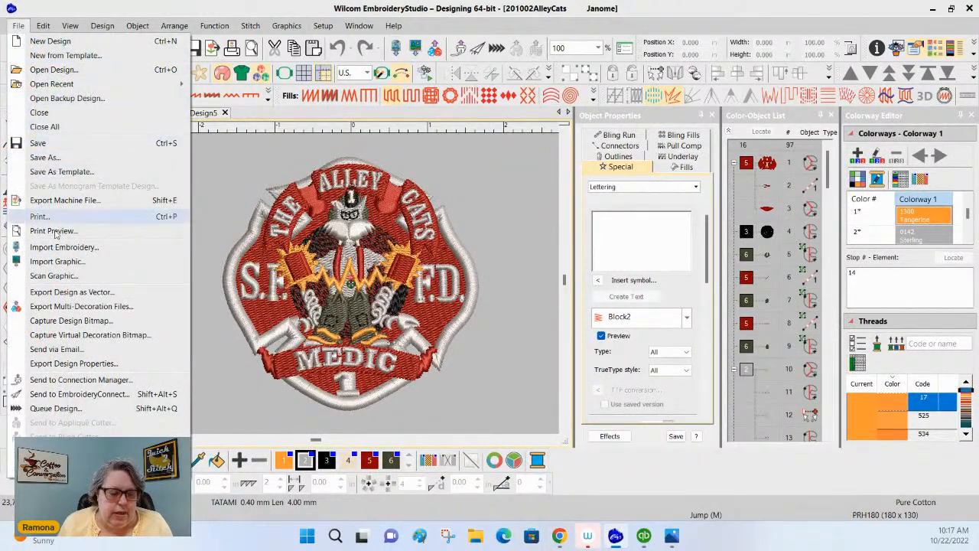
left_click(76, 335)
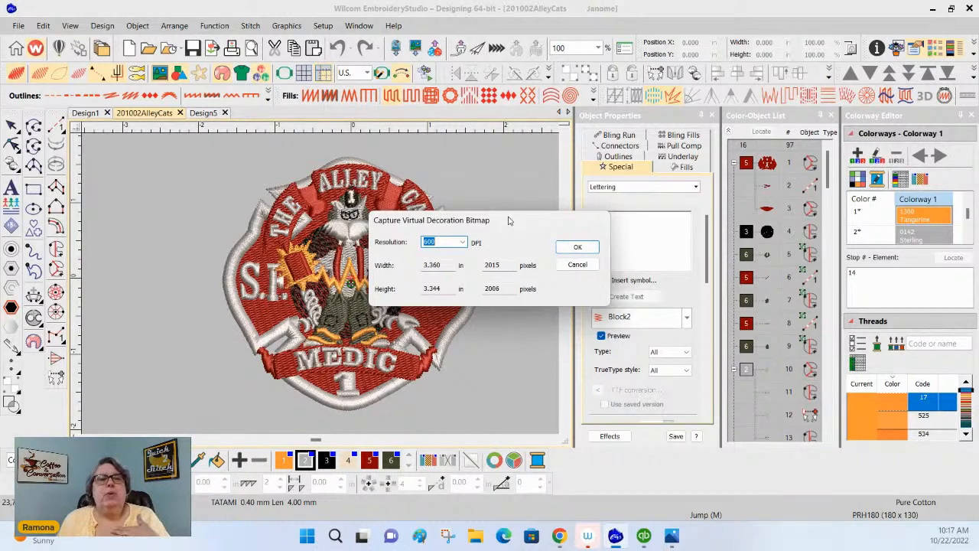
left_click(461, 243)
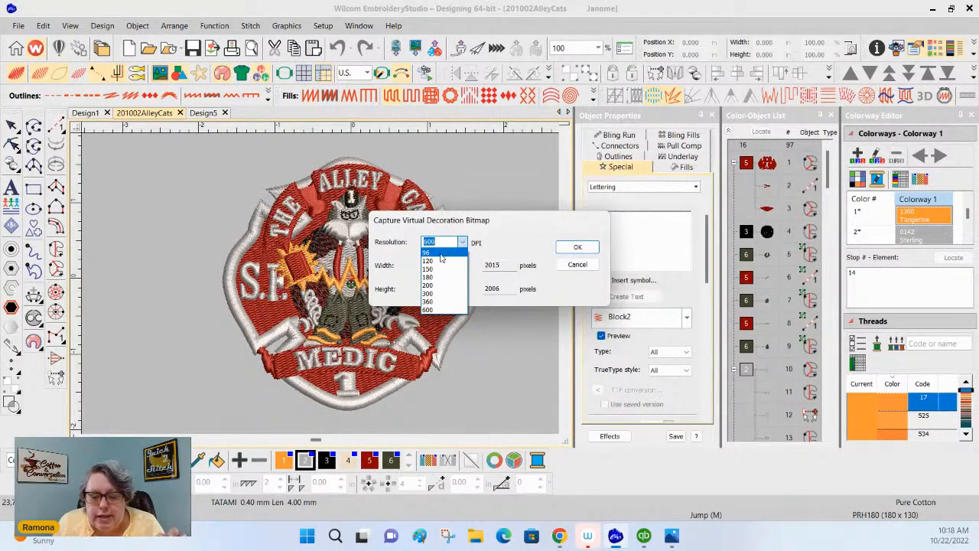
left_click(441, 314)
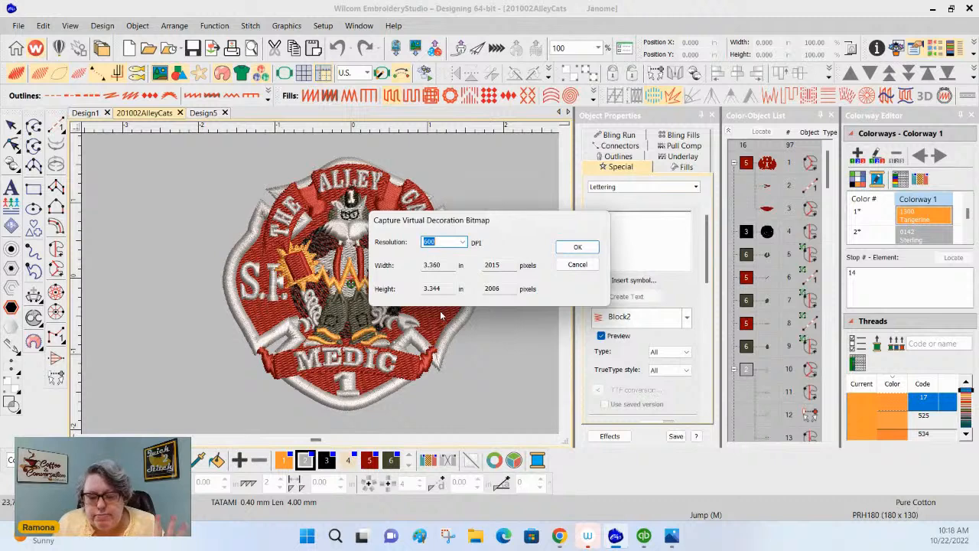
left_click(578, 248)
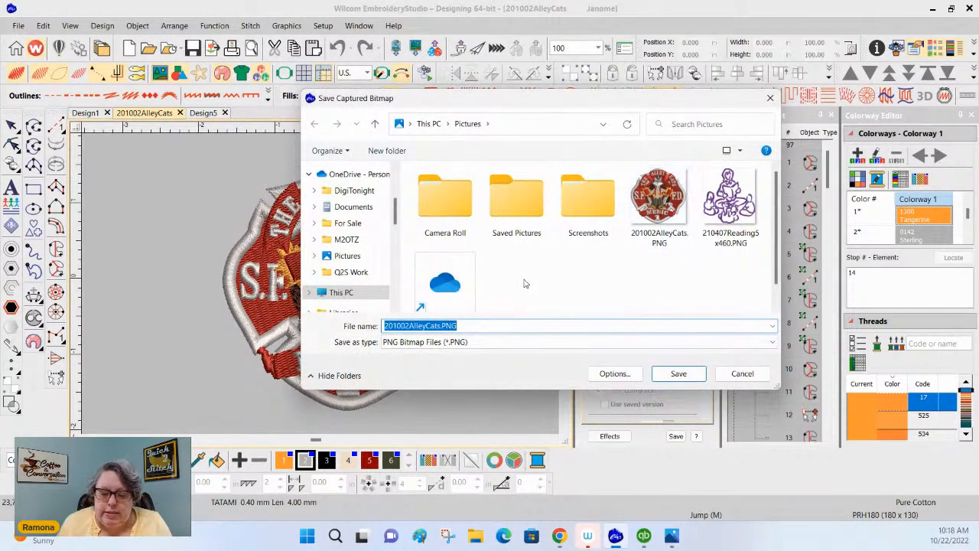
left_click(678, 373)
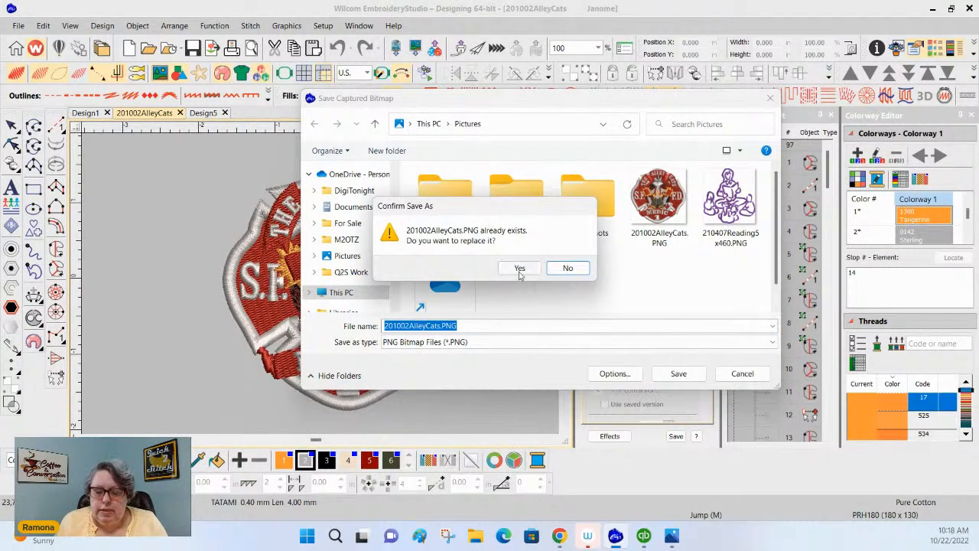
left_click(520, 269)
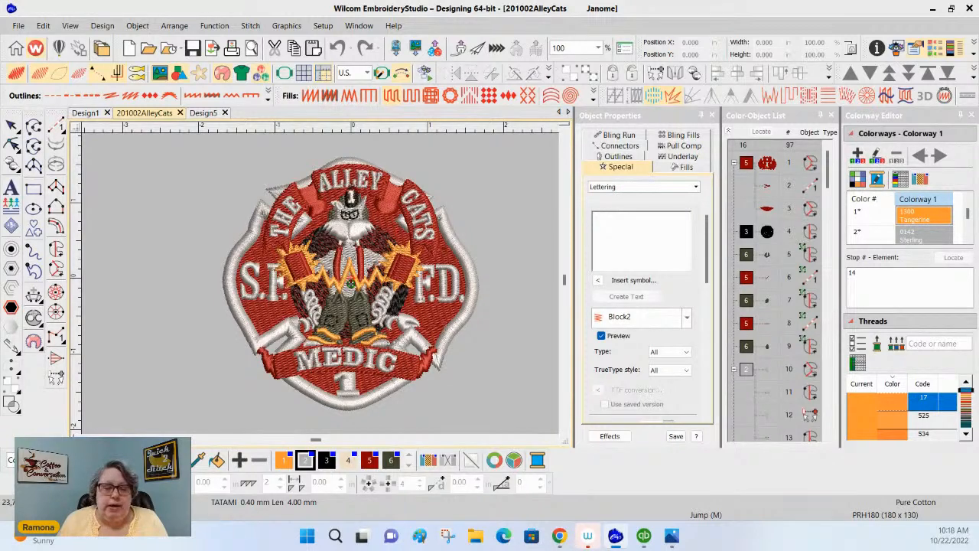
Check the captured 201002AlleyCats.PNG in the image viewer, and close it along with the blank Design5 and the 201002AlleyCats design.
key("alt+Tab")
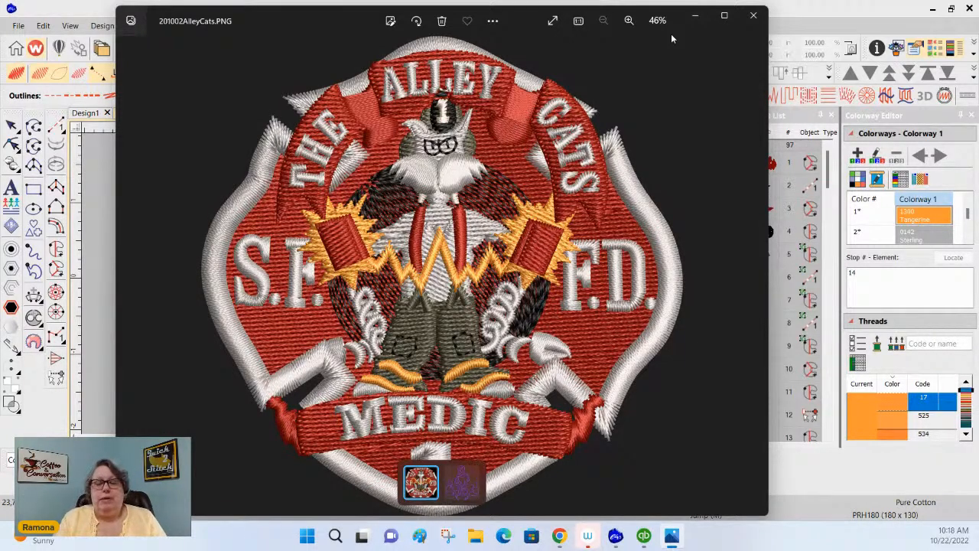
left_click(753, 15)
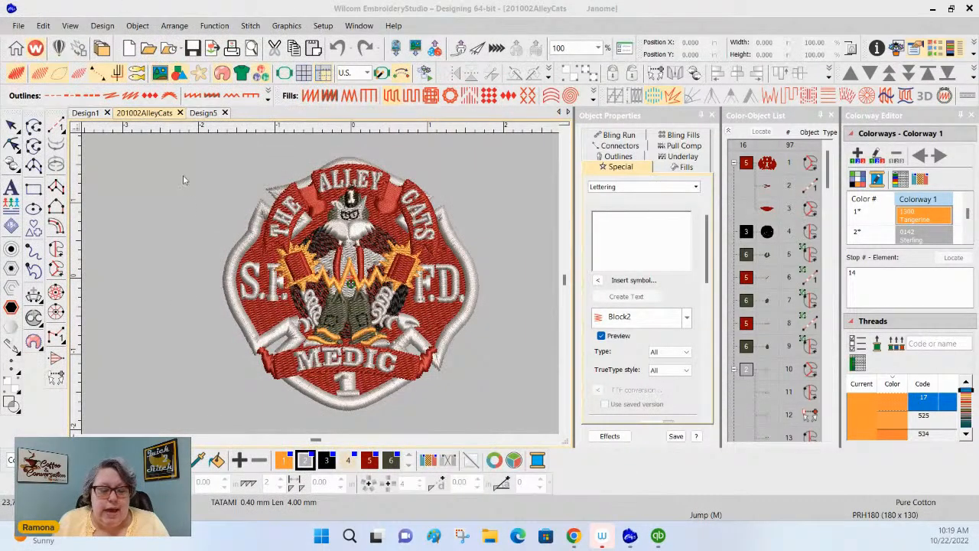
left_click(224, 113)
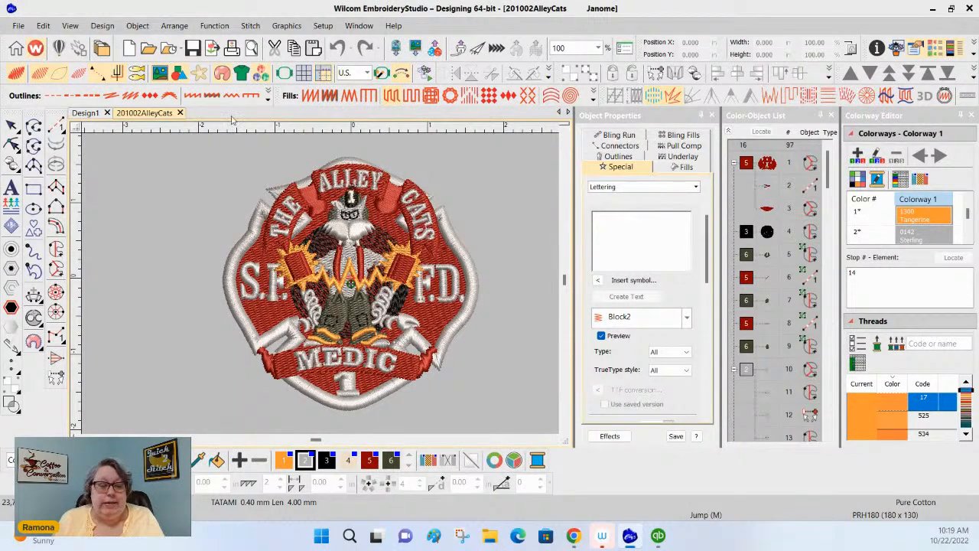
left_click(179, 112)
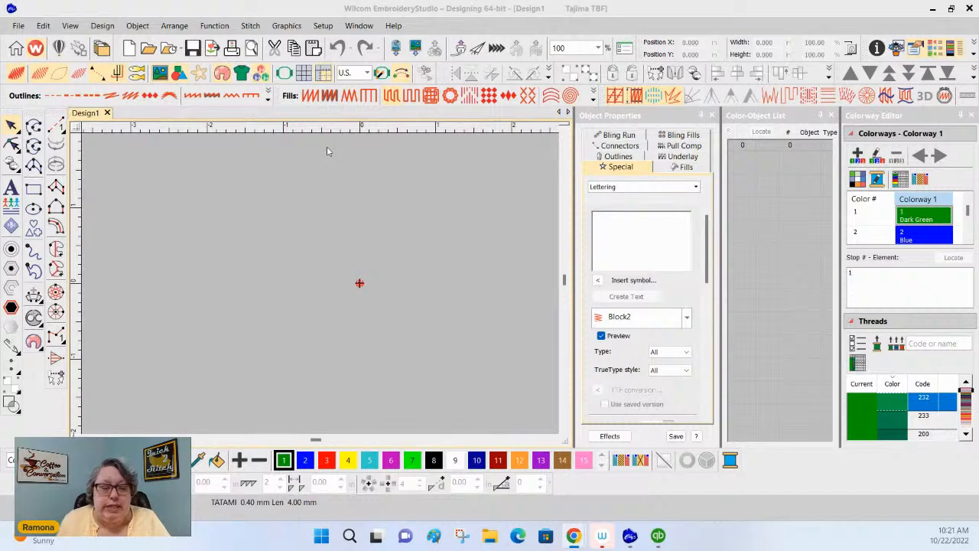
Import the third 200828GrizzlyLodge file in Tajima DST format from the client's folder on the USB drive into Design1, and deselect it.
left_click(396, 48)
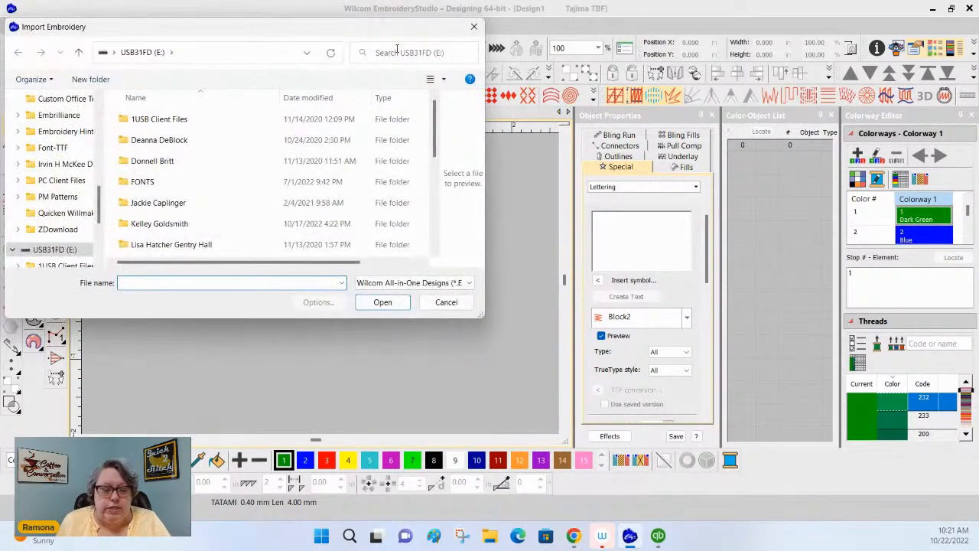
double_click(172, 223)
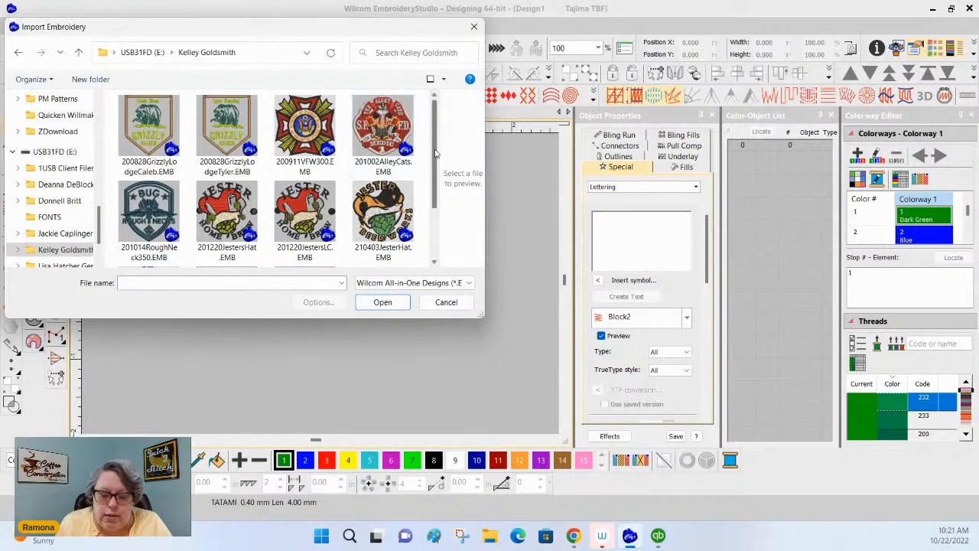
scroll(436, 155, "down", 1)
left_click(468, 282)
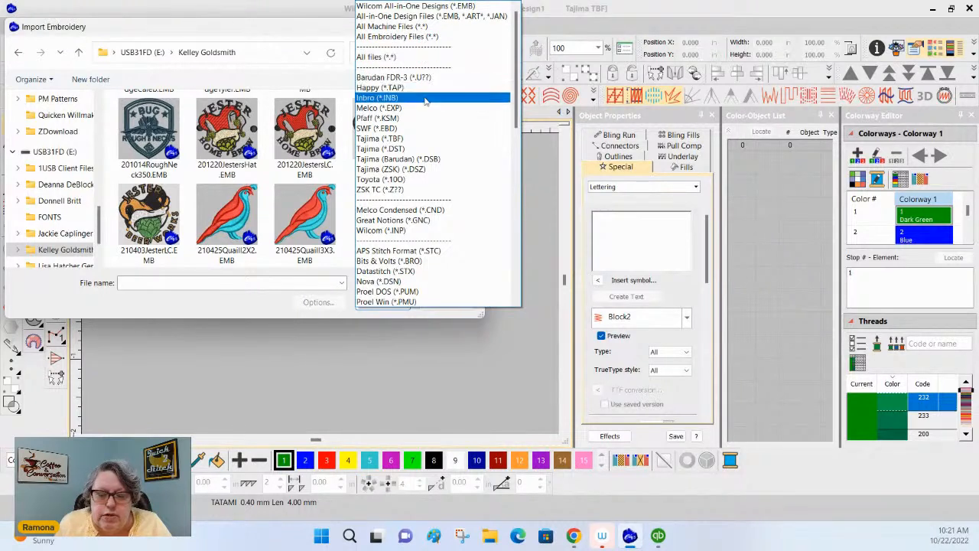
left_click(425, 149)
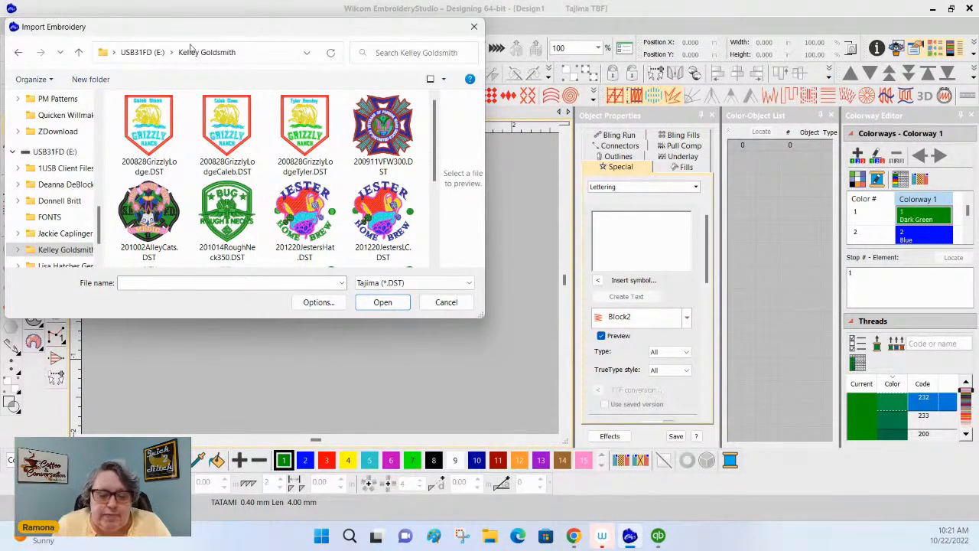
double_click(298, 169)
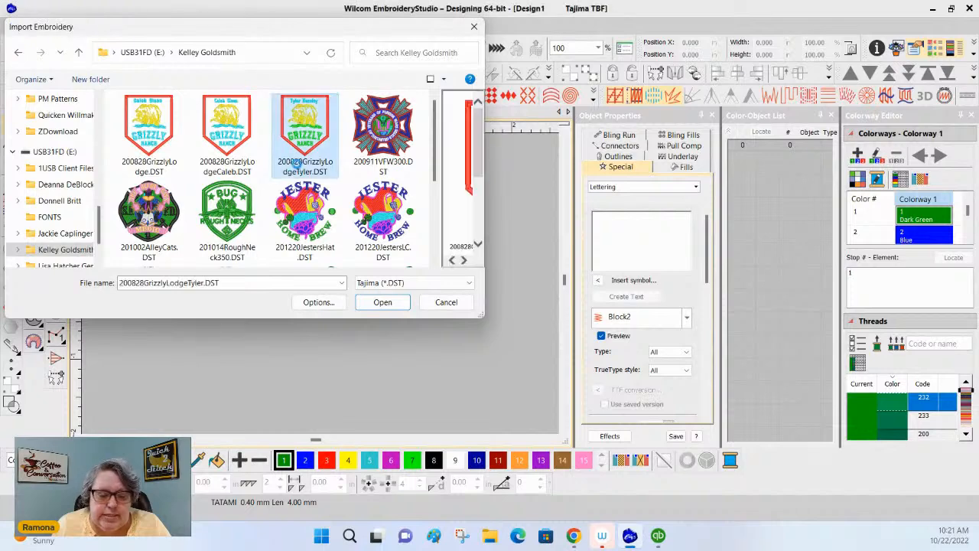
left_click(598, 48)
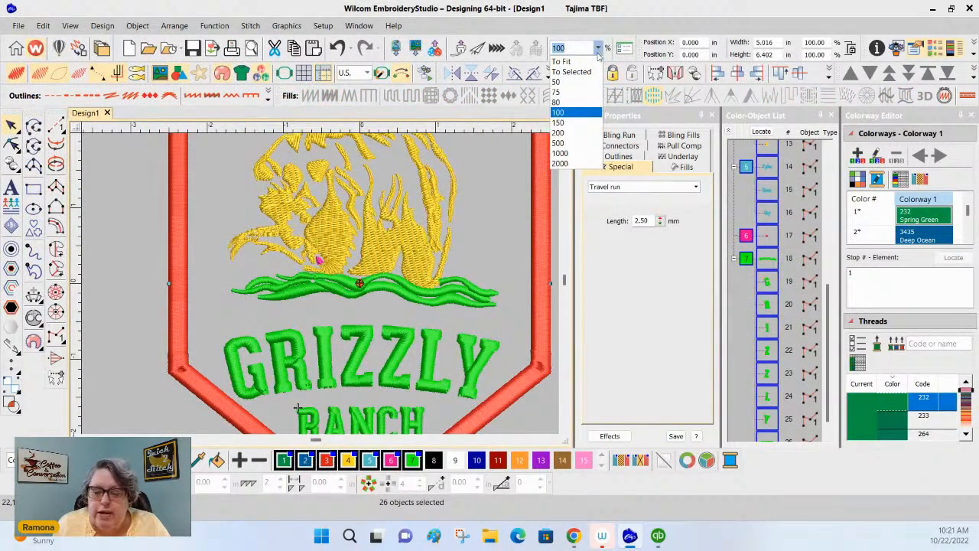
left_click(558, 82)
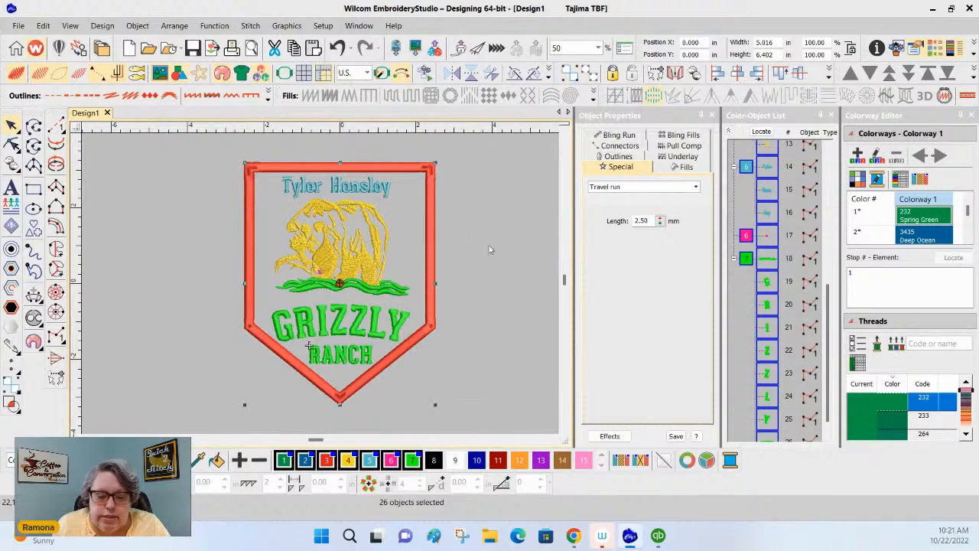
left_click(490, 209)
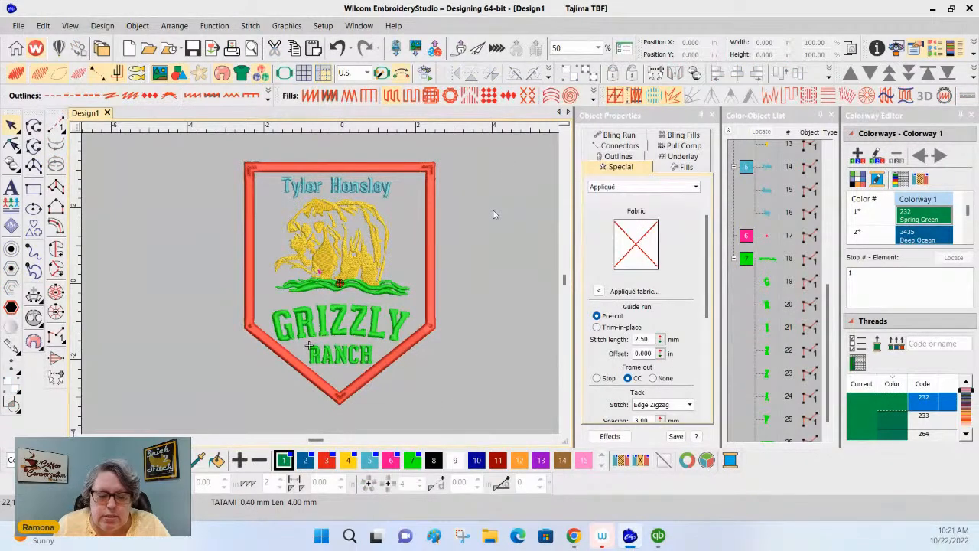
Close Design1 without saving its changes and create a new blank design.
left_click(108, 113)
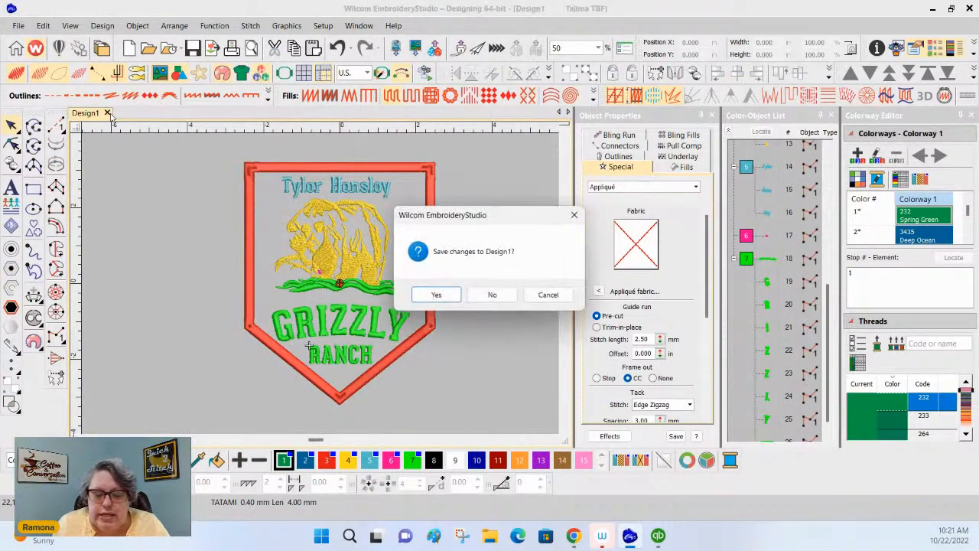
left_click(489, 295)
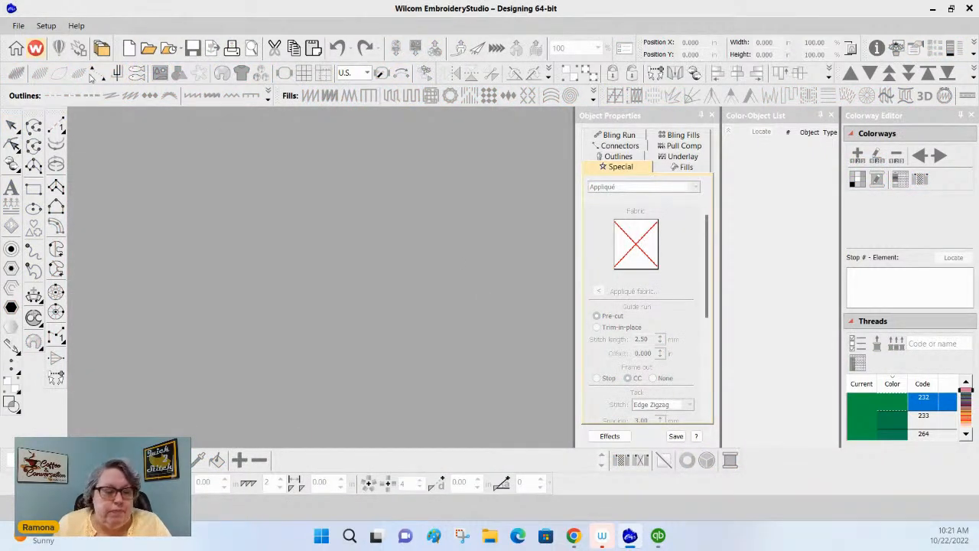
left_click(129, 49)
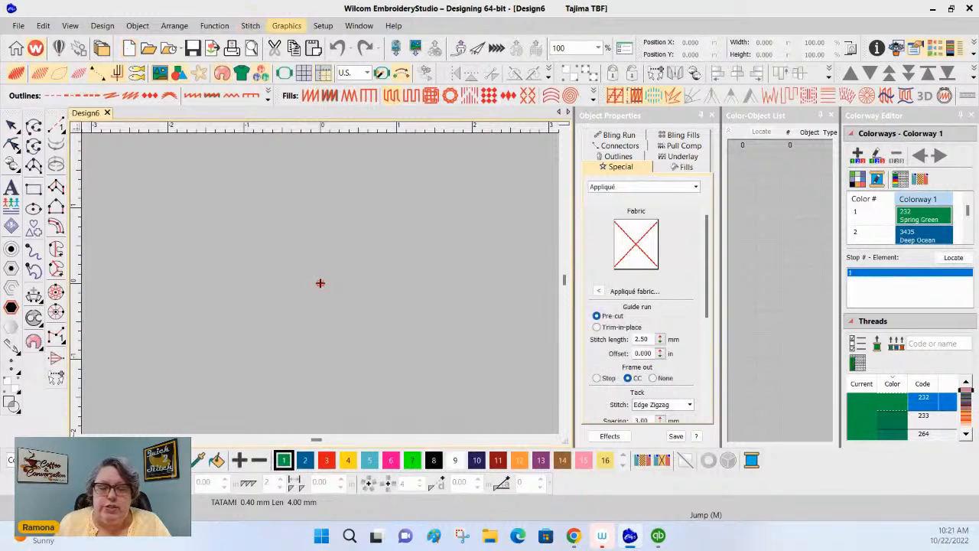
Import the third 200828GrizzlyLodge DST file with Objects / outlines recognition enabled in the open options, and deselect it.
left_click(397, 49)
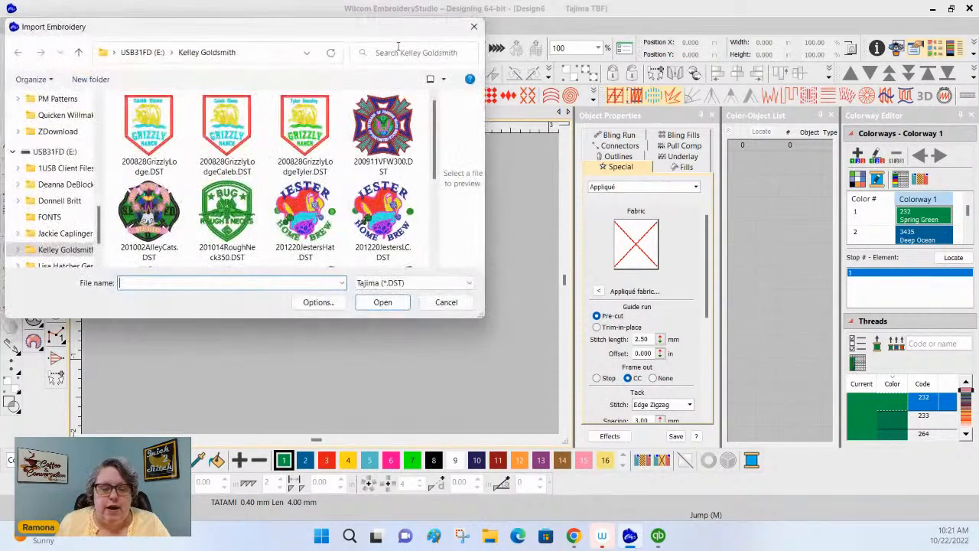
left_click(307, 142)
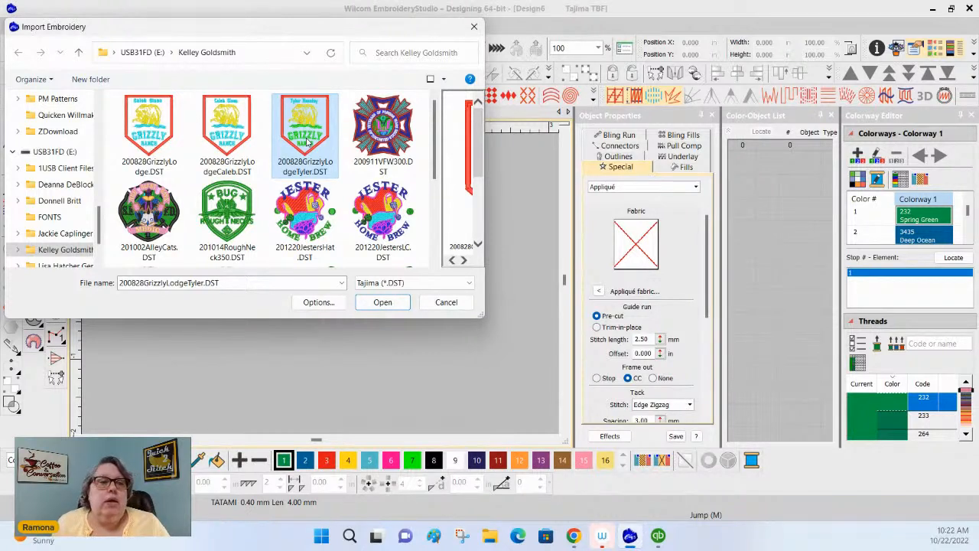
left_click(312, 306)
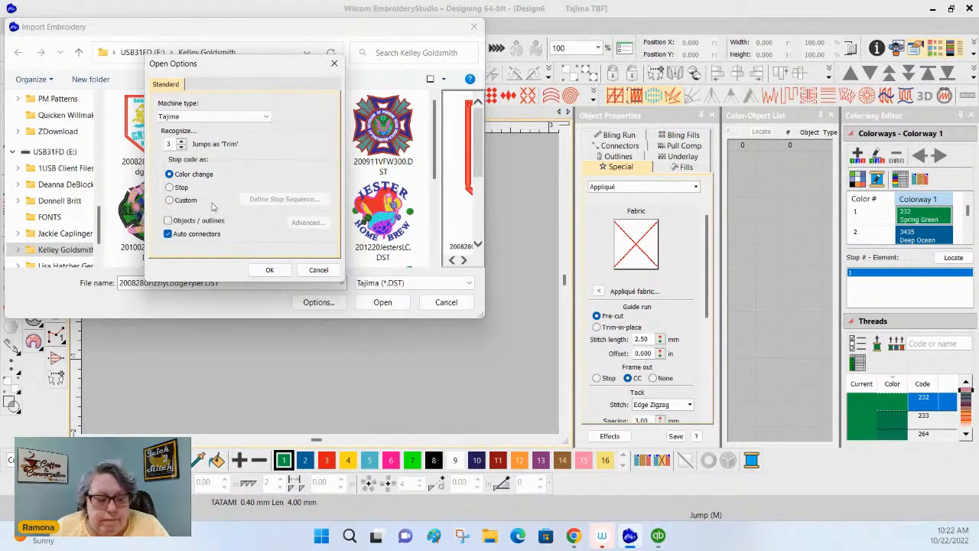
left_click(168, 221)
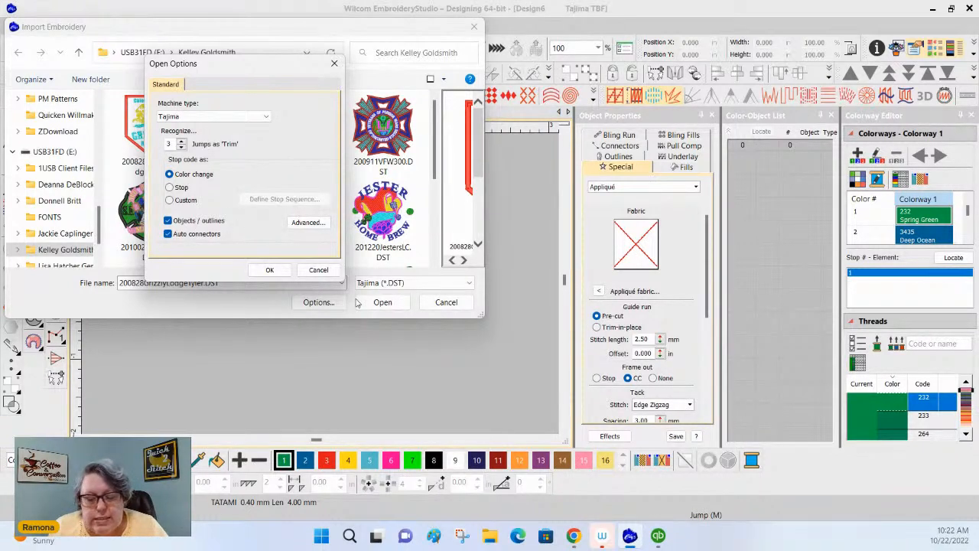
left_click(269, 270)
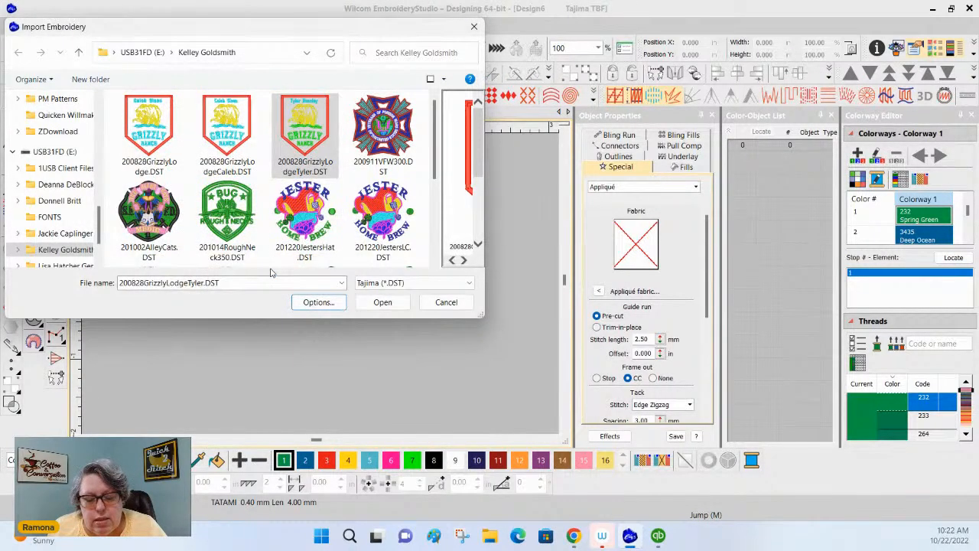
left_click(383, 302)
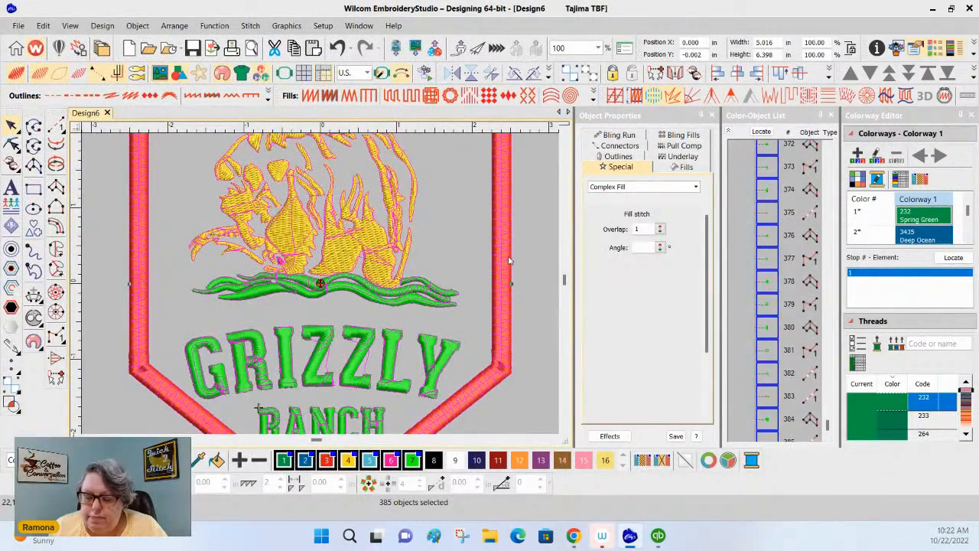
left_click(530, 224)
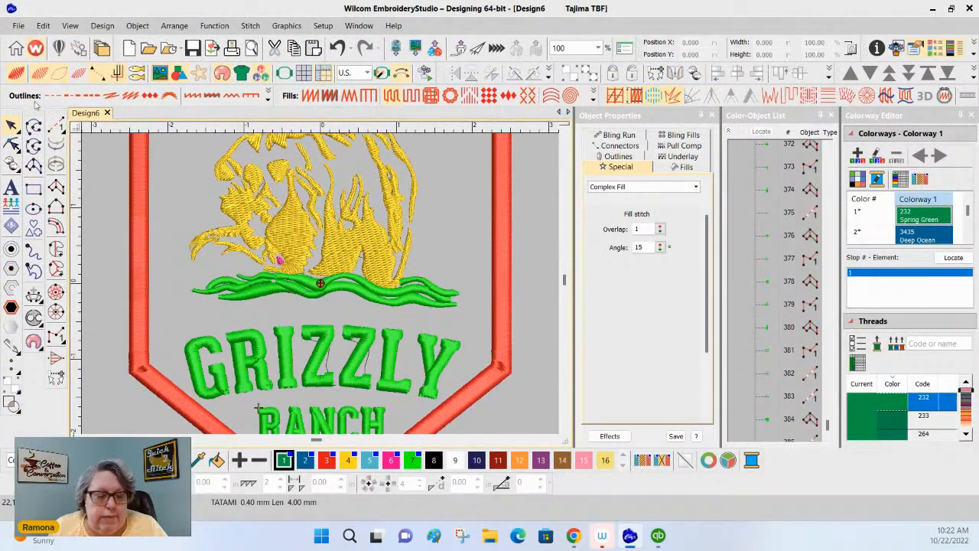
Create a new blank design and import the third 200828GrizzlyLodge DST file with Objects / outlines recognition disabled in the open options.
left_click(130, 48)
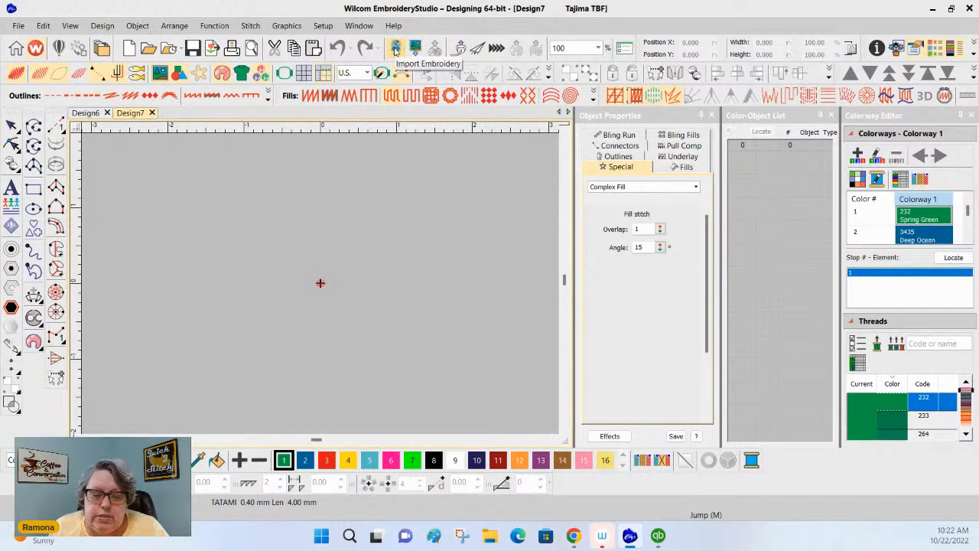
left_click(398, 47)
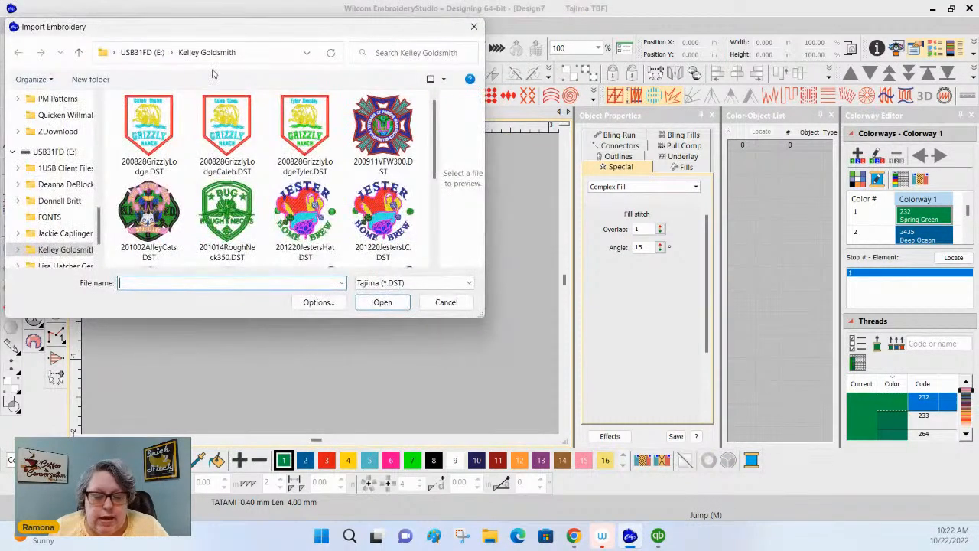
left_click(289, 122)
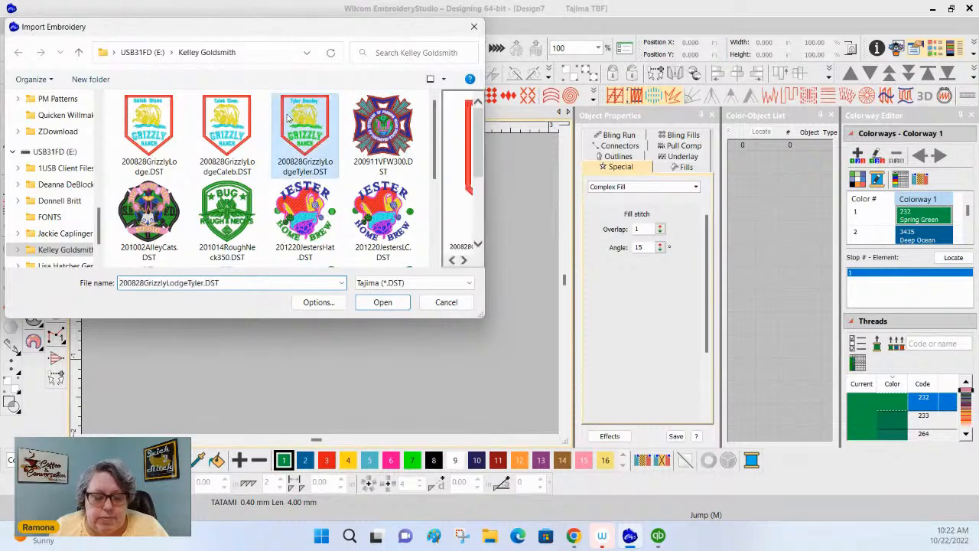
left_click(317, 302)
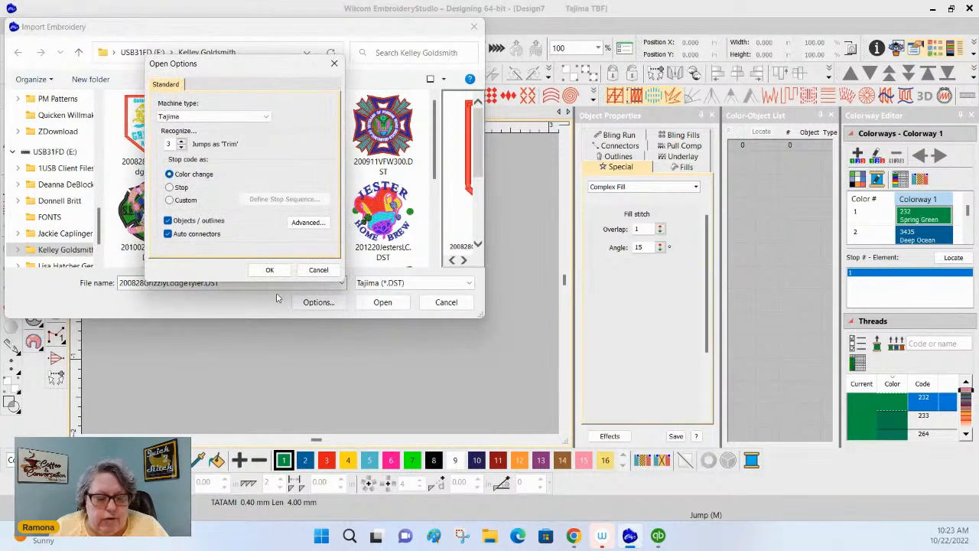
left_click(169, 221)
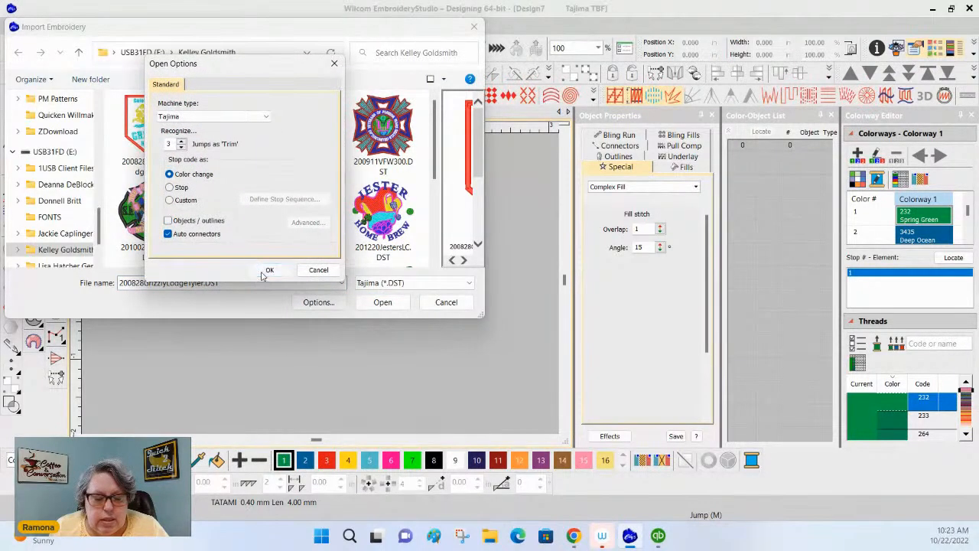
key("Return")
left_click(383, 303)
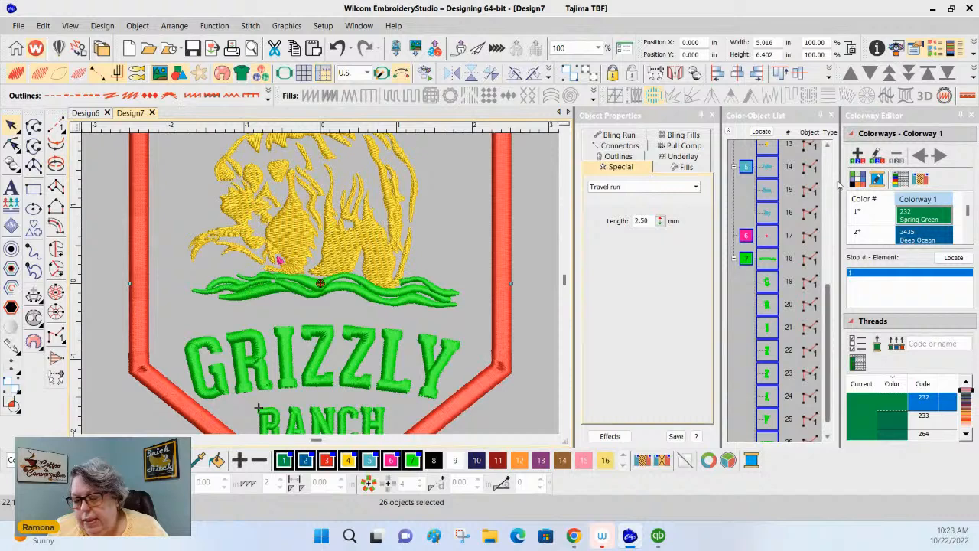
Select object 5, the yellow stroke along the bear's back, and move it outside the red badge border.
left_click_drag(831, 340, 822, 205)
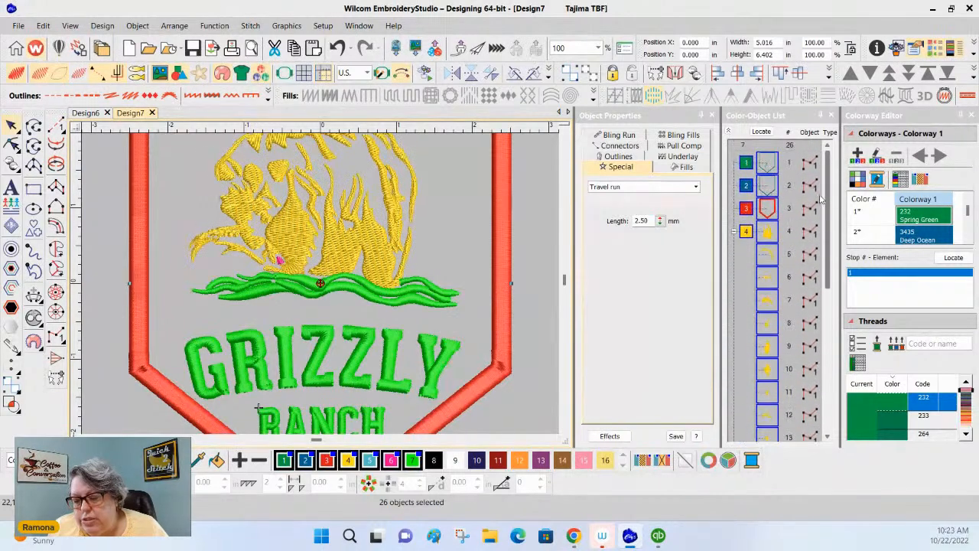
left_click(767, 254)
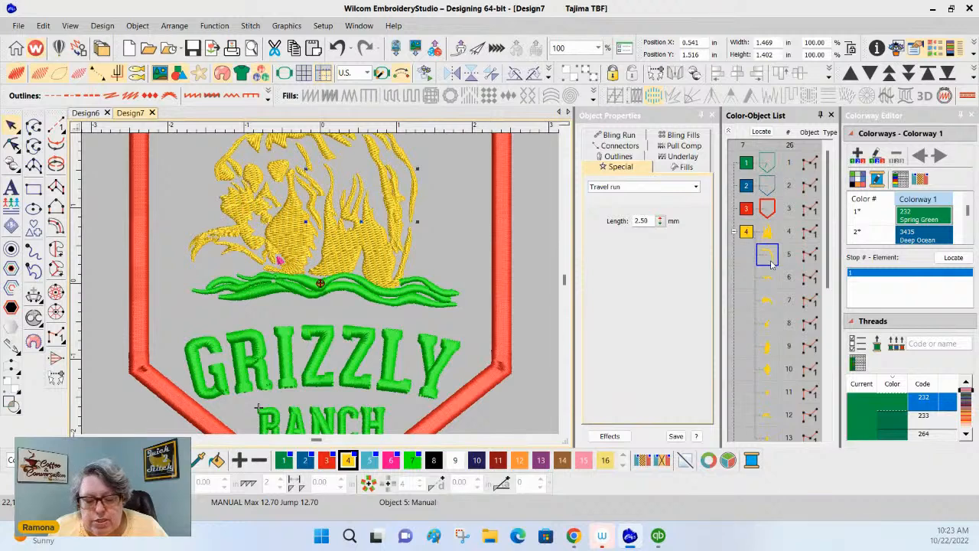
mouse_move(414, 192)
left_mouse_down()
mouse_move(476, 214)
mouse_move(500, 246)
mouse_move(452, 322)
mouse_move(486, 252)
left_mouse_up()
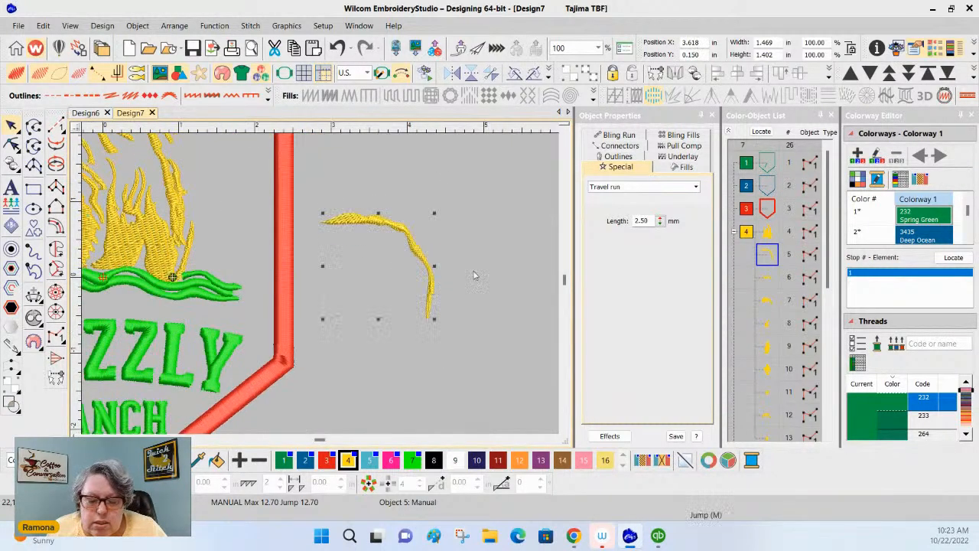
Turn off the realistic stitch view, zoom to 500%, and examine the moved stroke's stitches and the commands available for it.
left_click(16, 73)
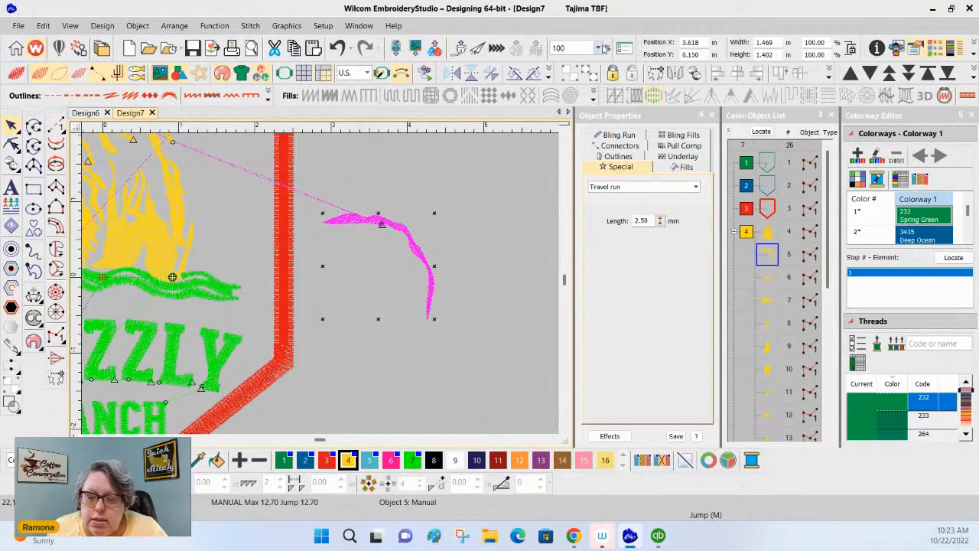
left_click(598, 48)
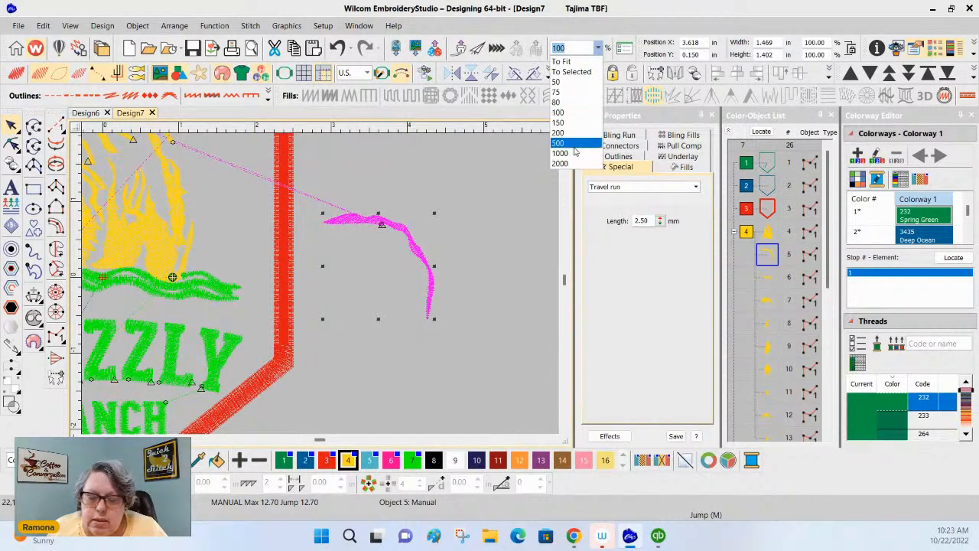
left_click(572, 142)
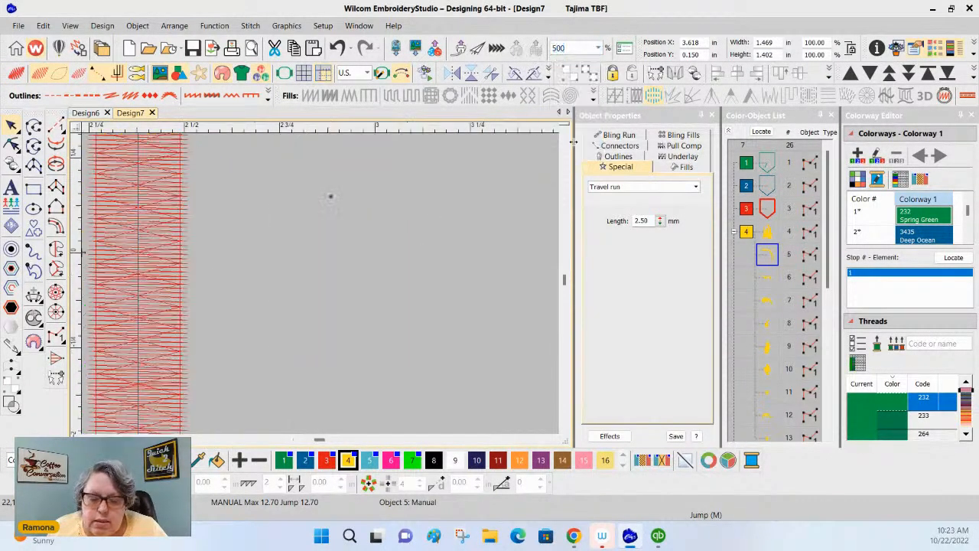
left_click(552, 439)
left_click(553, 440)
left_click(553, 440)
left_click(553, 439)
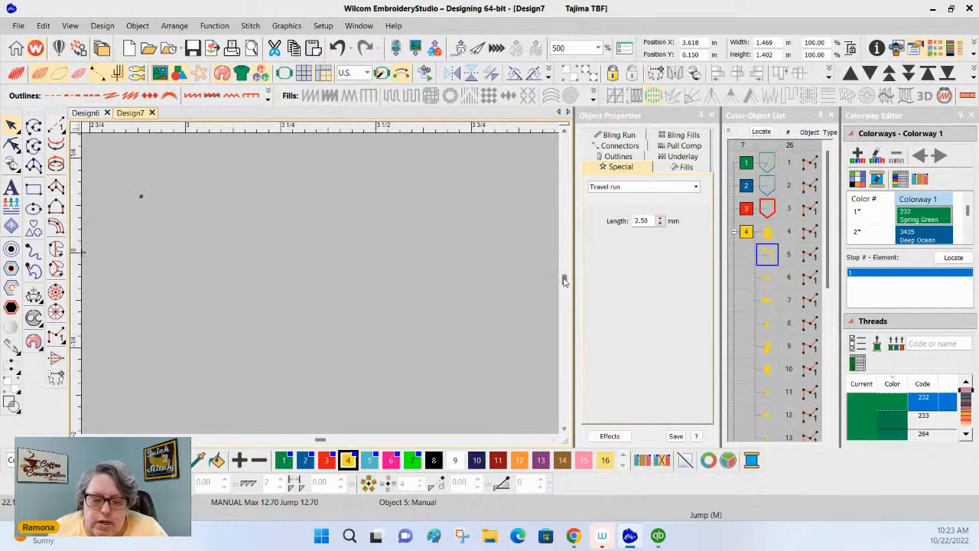
left_click_drag(564, 282, 564, 277)
scroll(564, 278, "down", 5)
left_click(565, 429)
left_click(565, 430)
left_click(565, 430)
left_click(565, 430)
left_click(565, 430)
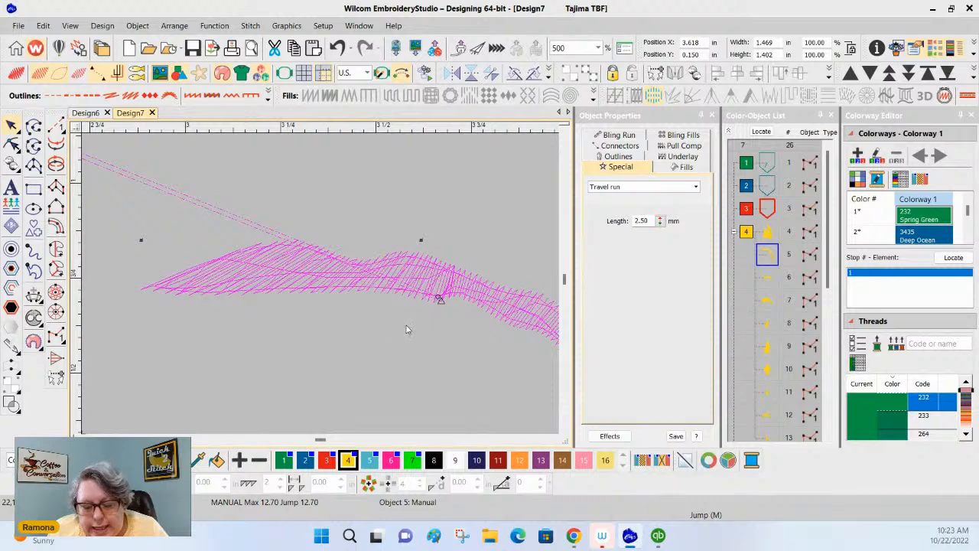
right_click(341, 276)
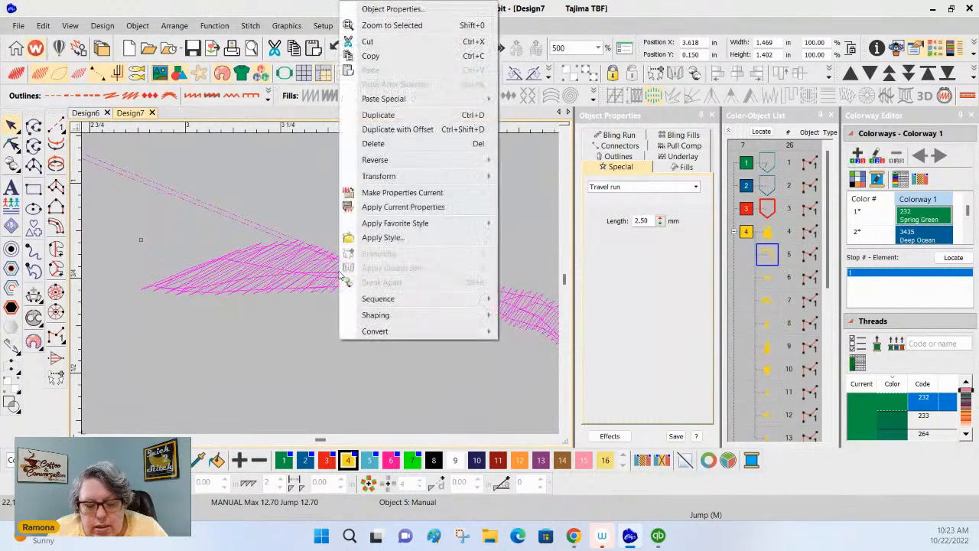
left_click(211, 281)
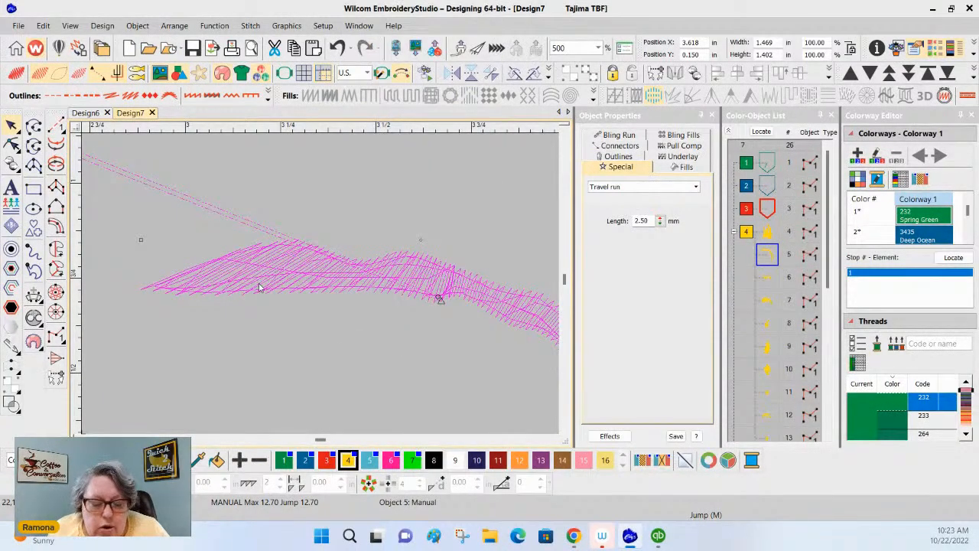
Reshape the moved stroke by pulling several individual stitch points well above and below its edges.
left_click(11, 146)
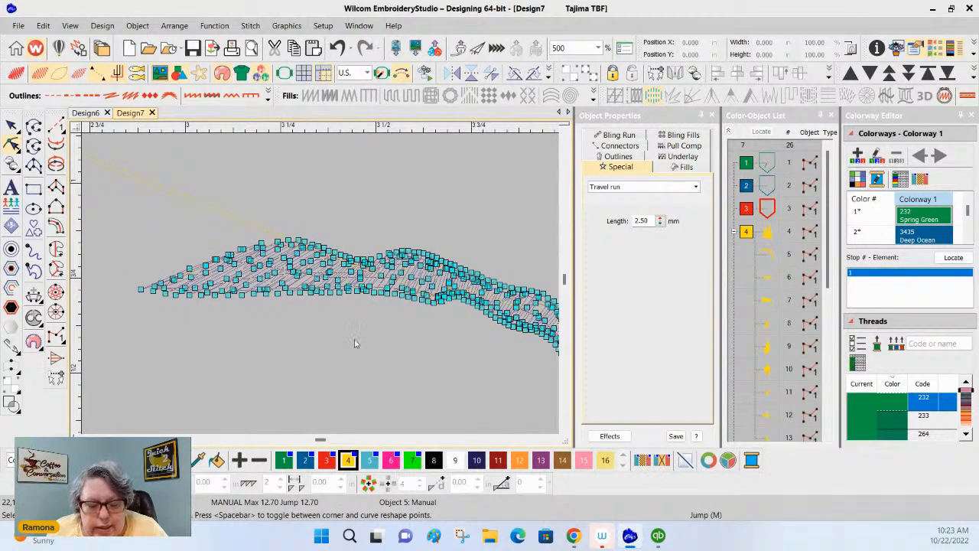
left_click_drag(348, 293, 340, 373)
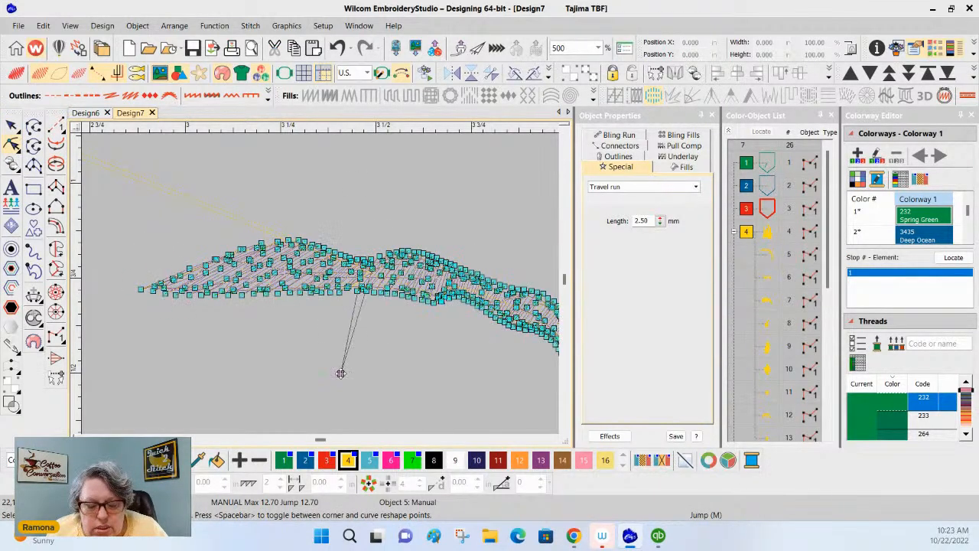
left_click_drag(438, 299, 447, 384)
key("Return")
left_click_drag(397, 191, 389, 162)
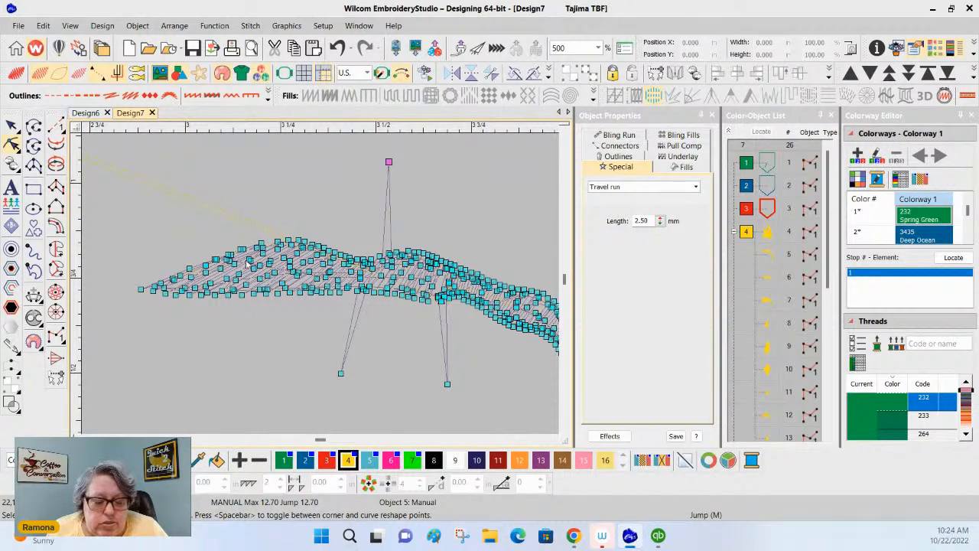
key("Return")
left_click_drag(243, 246, 250, 187)
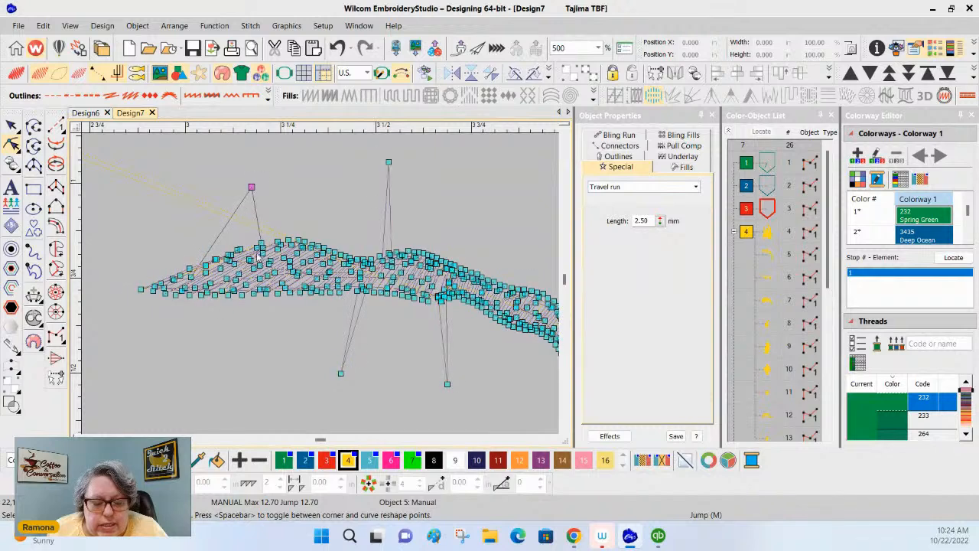
left_click_drag(260, 243, 299, 169)
left_click_drag(296, 257, 339, 176)
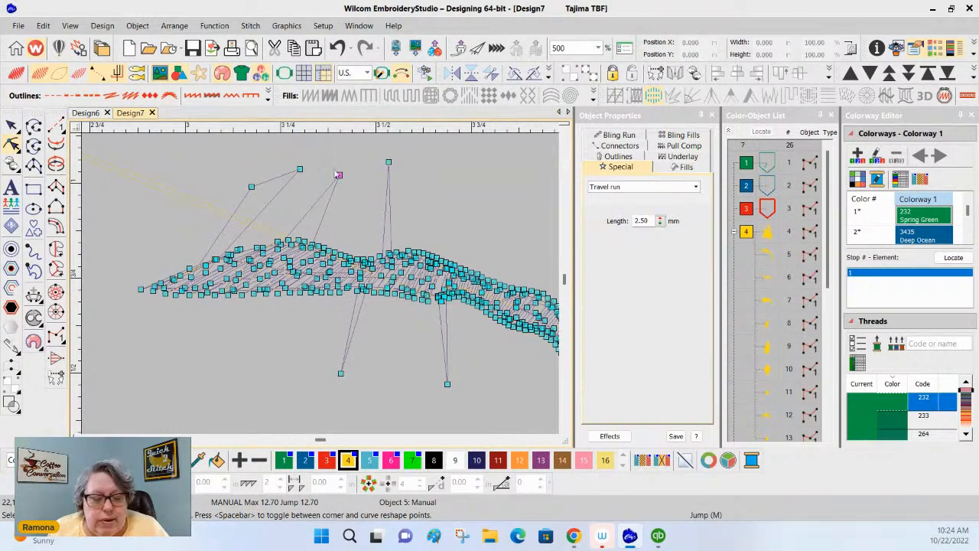
Switch to Design6 and recolor object 62, the outer stroke along the bear's back, with color 11.
left_click(86, 113)
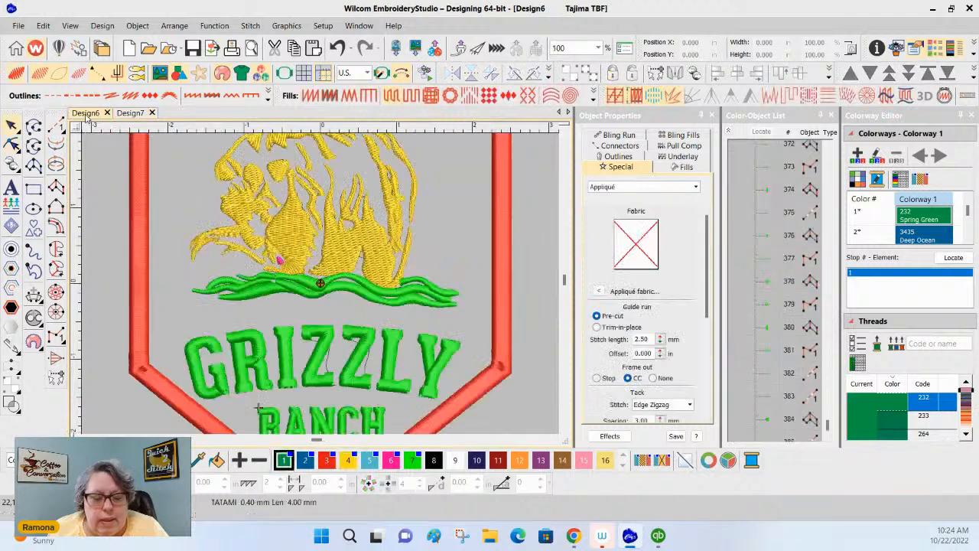
left_click(415, 177)
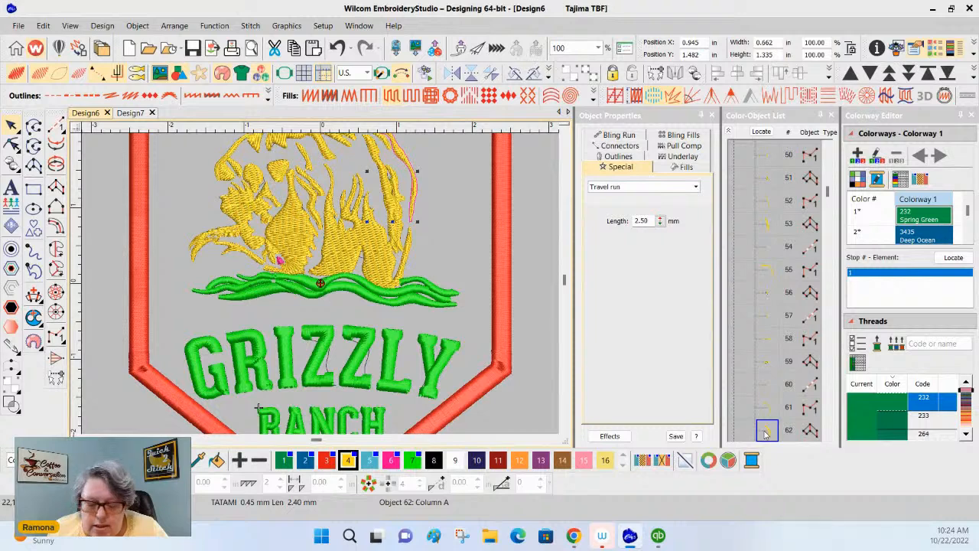
left_click(497, 460)
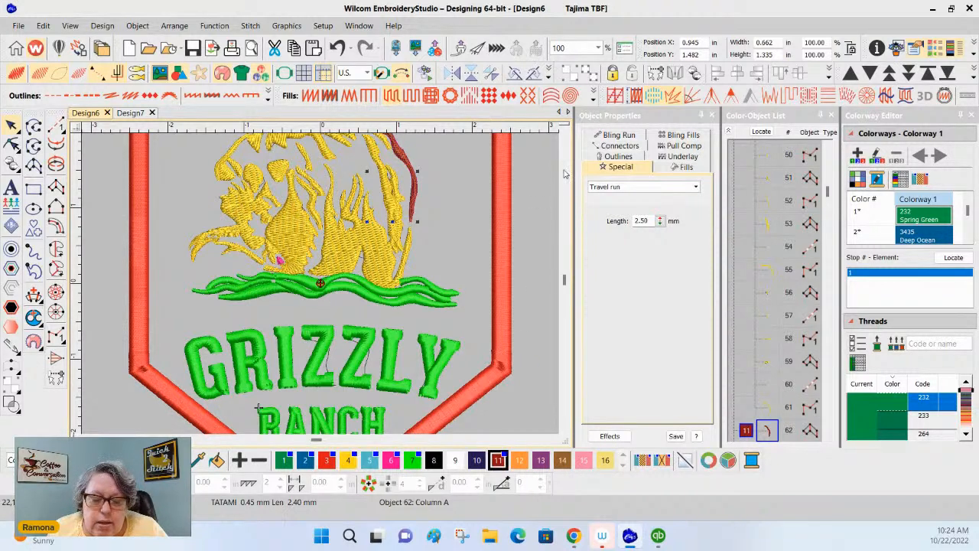
Zoom to 200% and change the dark red back stroke's fill from Tatami to Satin.
left_click(565, 133)
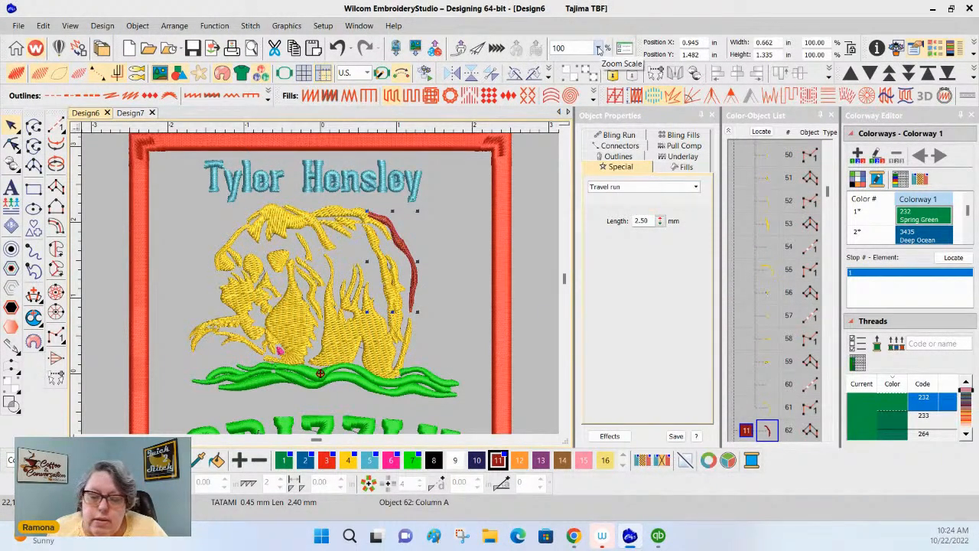
left_click(599, 48)
left_click(579, 133)
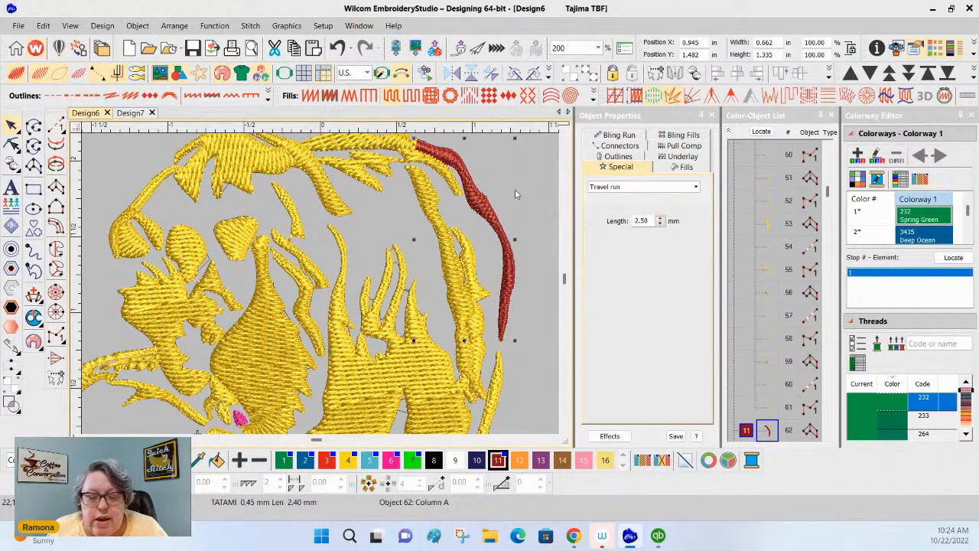
left_click(309, 96)
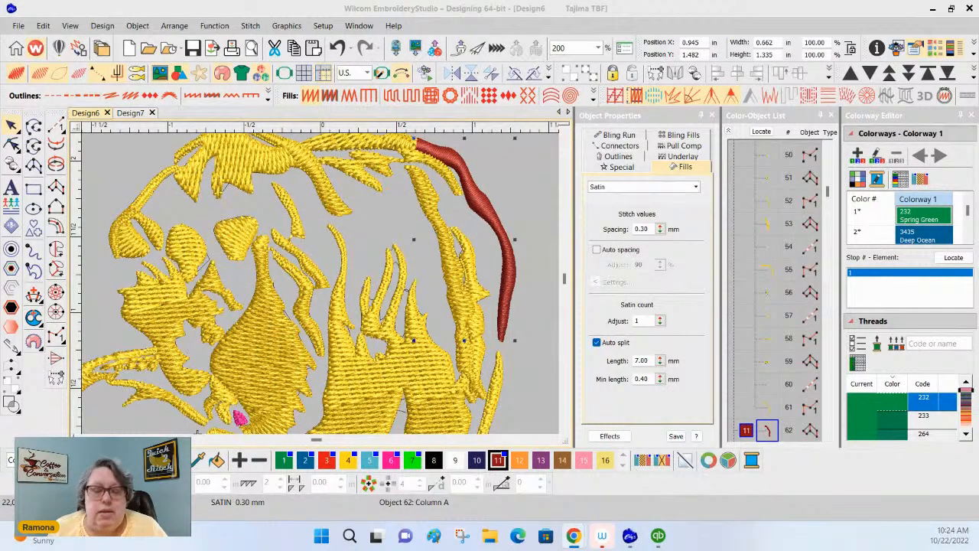
Recolor object 19 and the complex fill covering the bear's rear leg and the adjoining narrow stroke with color 11.
left_click(497, 409)
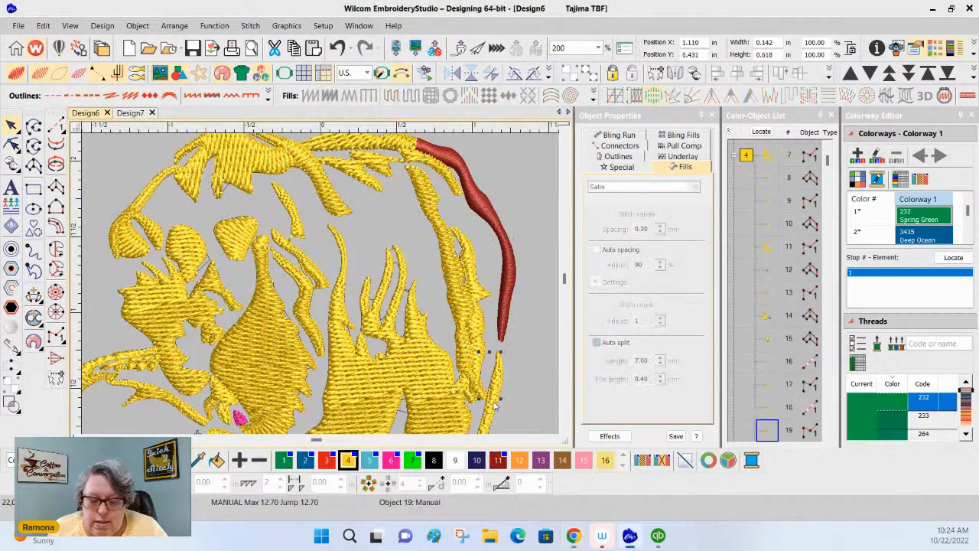
left_click(498, 460)
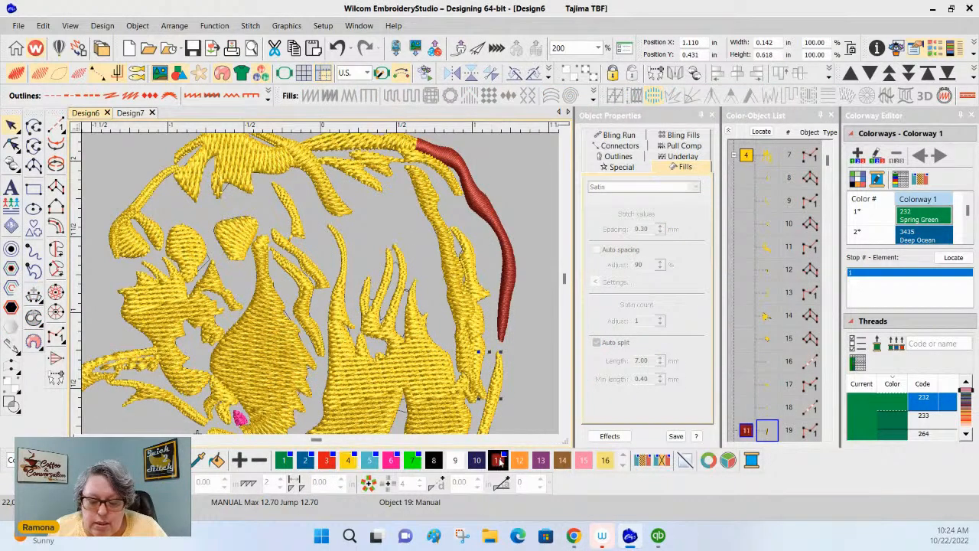
left_click(492, 421)
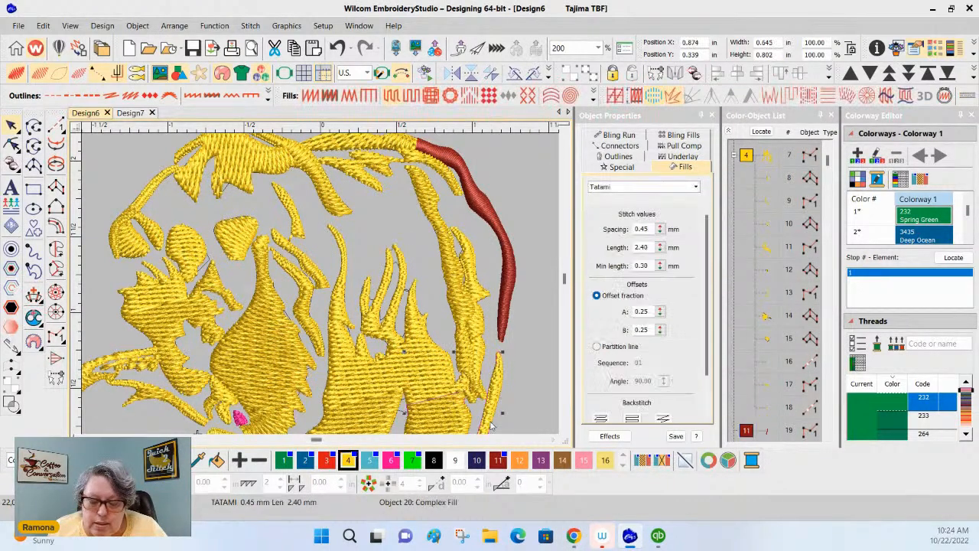
left_click(498, 460)
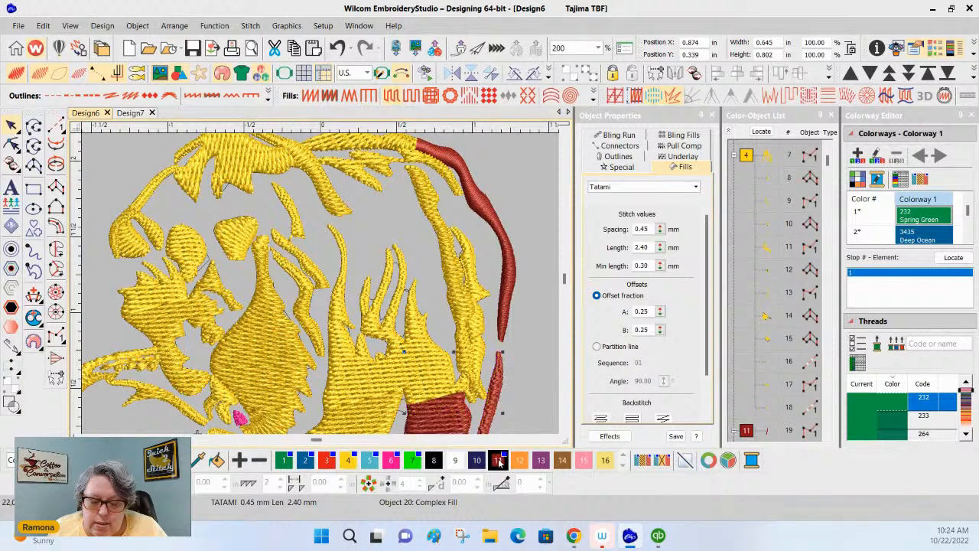
Cut the dark red complex fill with the Knife tool where the narrow stroke joins the bear's rear foot.
left_click(564, 434)
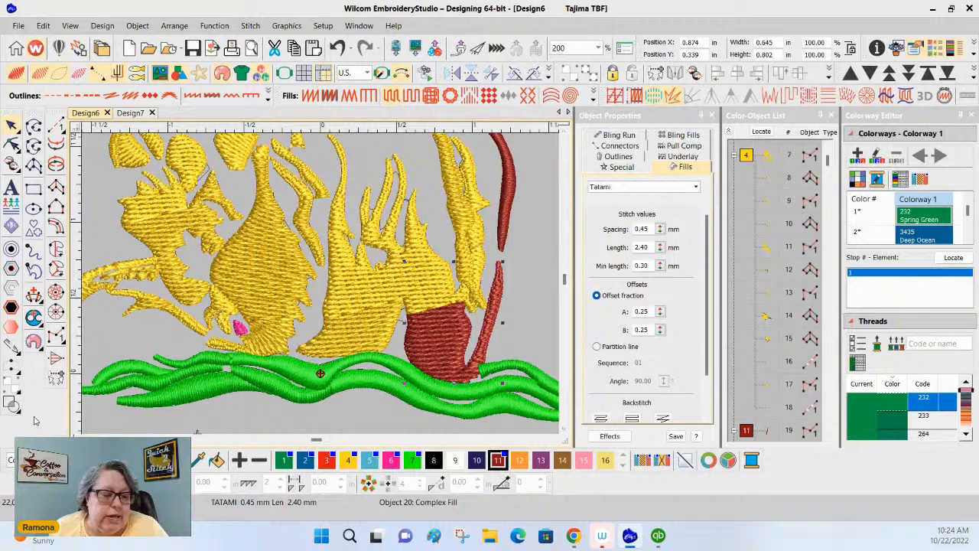
mouse_move(21, 170)
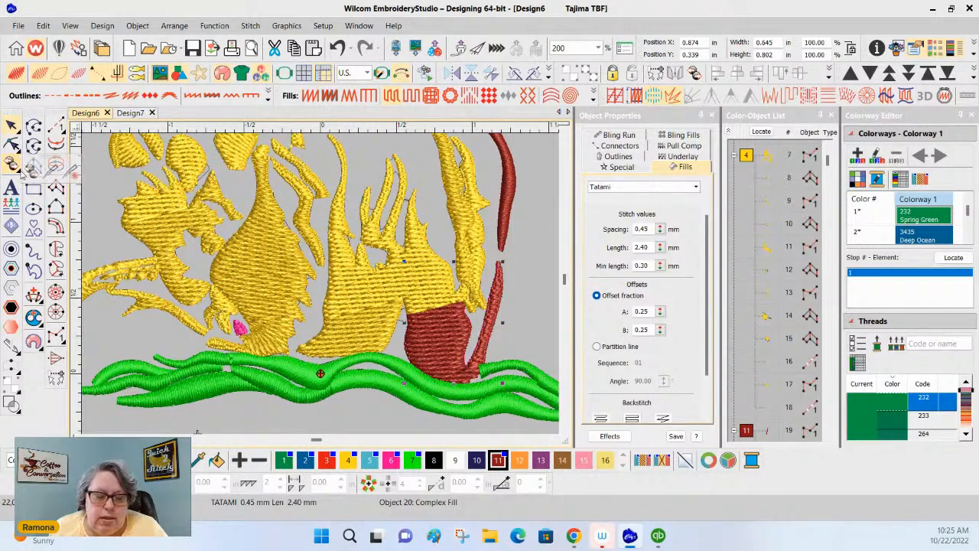
left_click(51, 170)
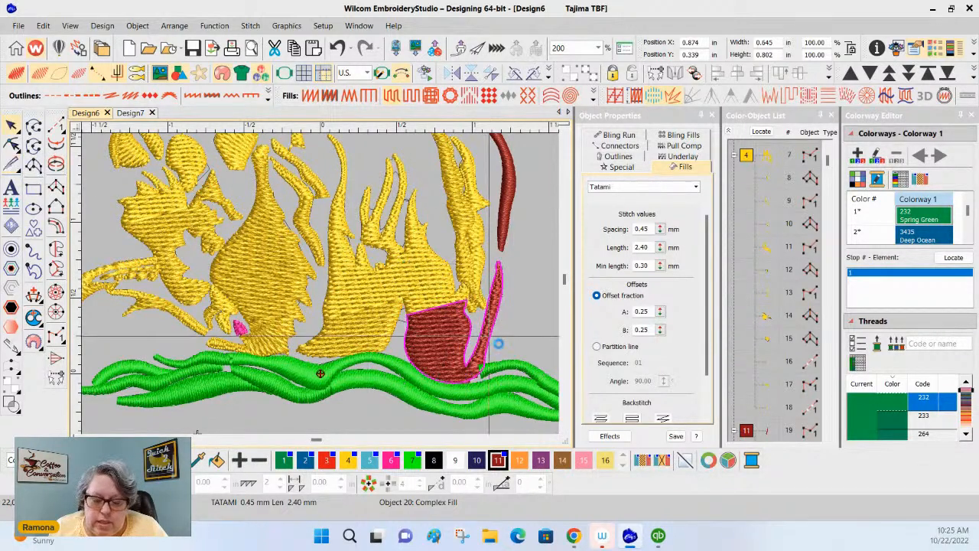
left_click(474, 386)
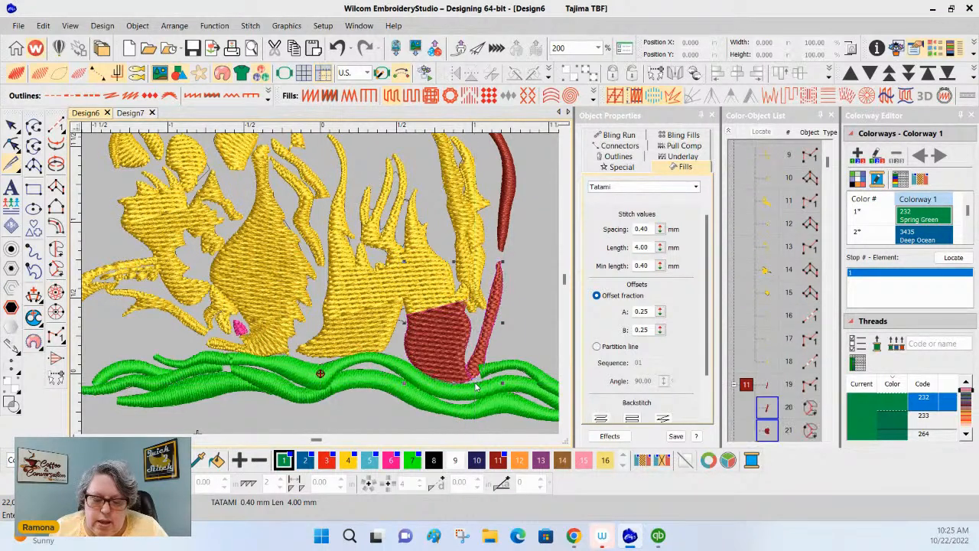
Change the fill of object 20, the dark red stroke cut off beside the bear's rear foot, to Satin.
key("Escape")
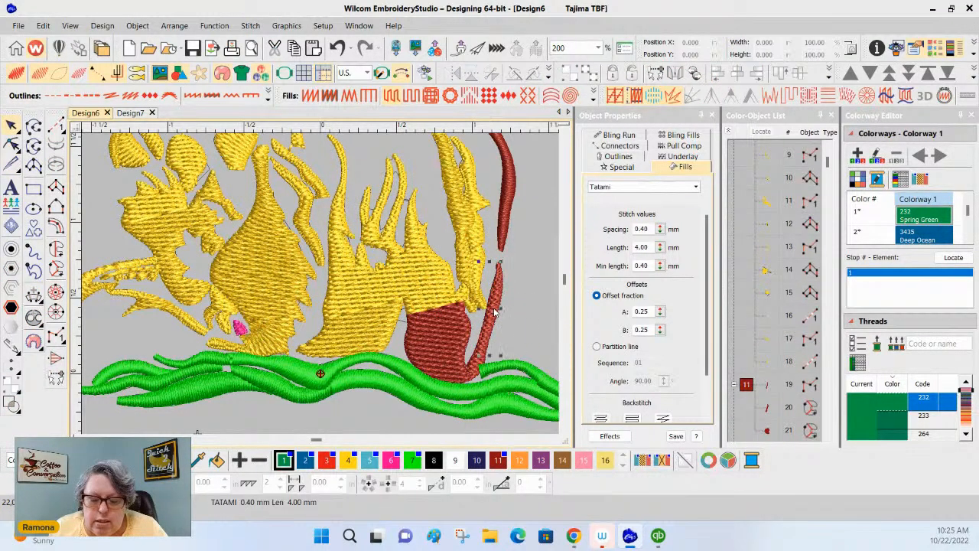
left_click(494, 312)
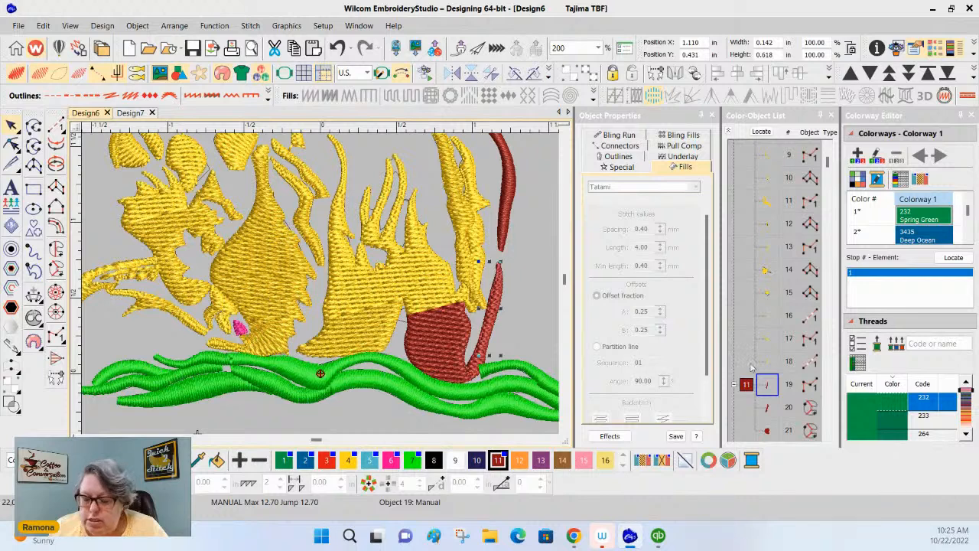
left_click(764, 410)
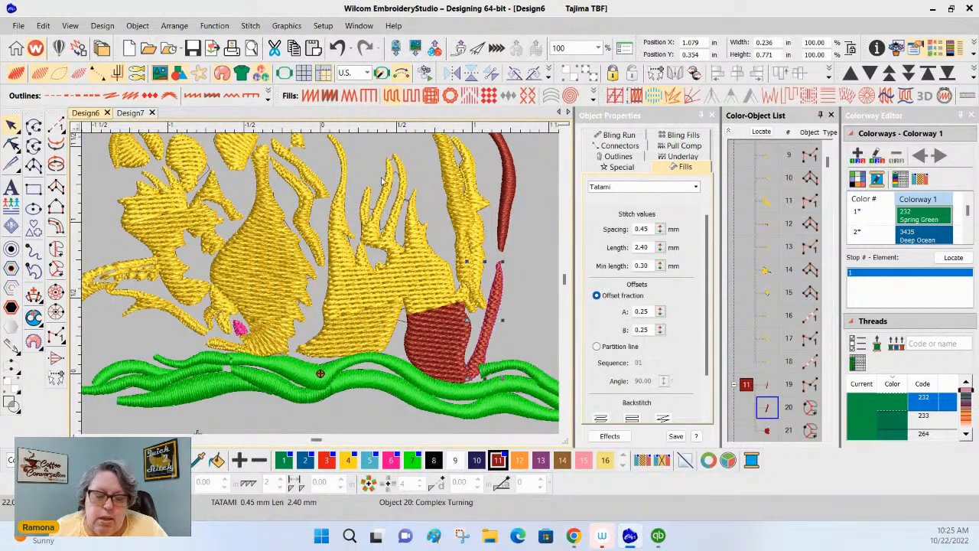
left_click(310, 95)
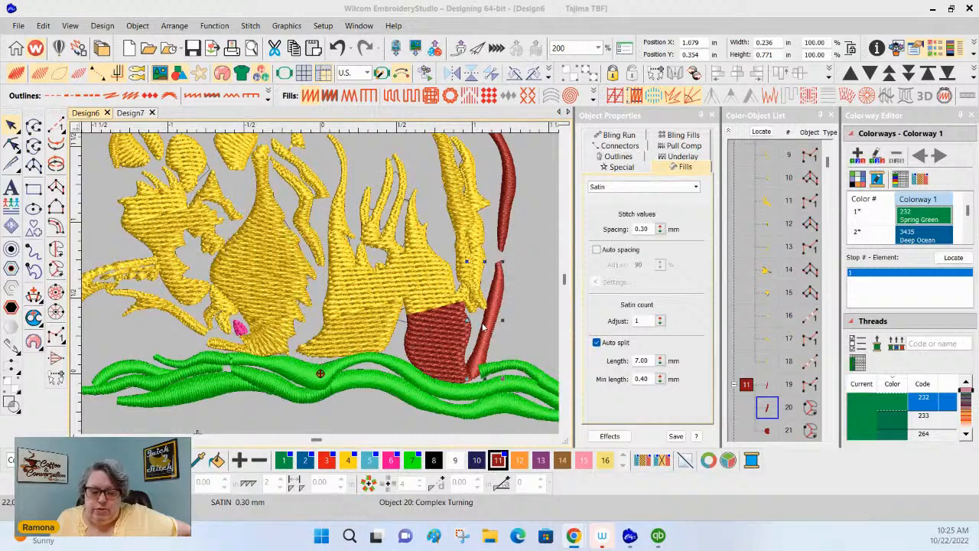
Move the dark red satin stroke away from the rear leg and pull aside the stitch pieces lying underneath it.
left_click_drag(484, 335, 436, 268)
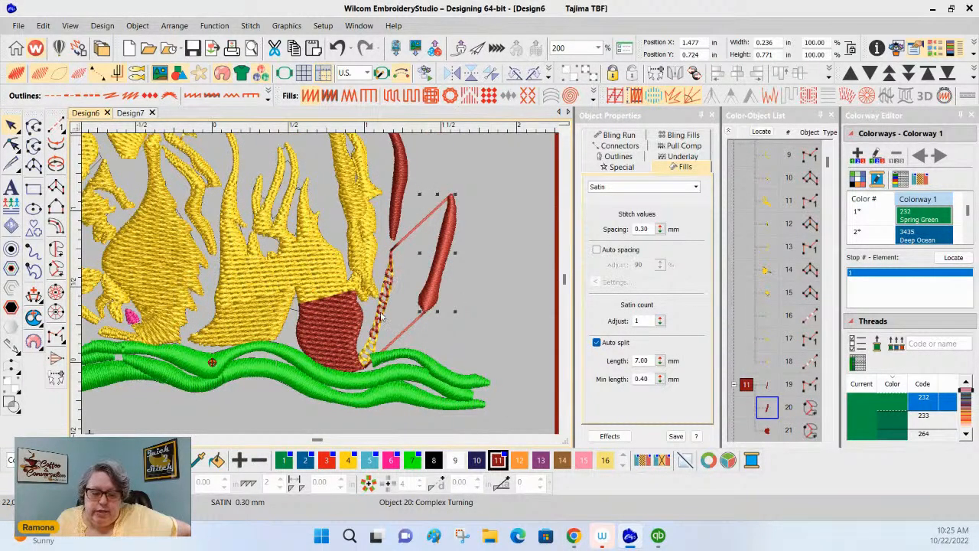
left_click(365, 357)
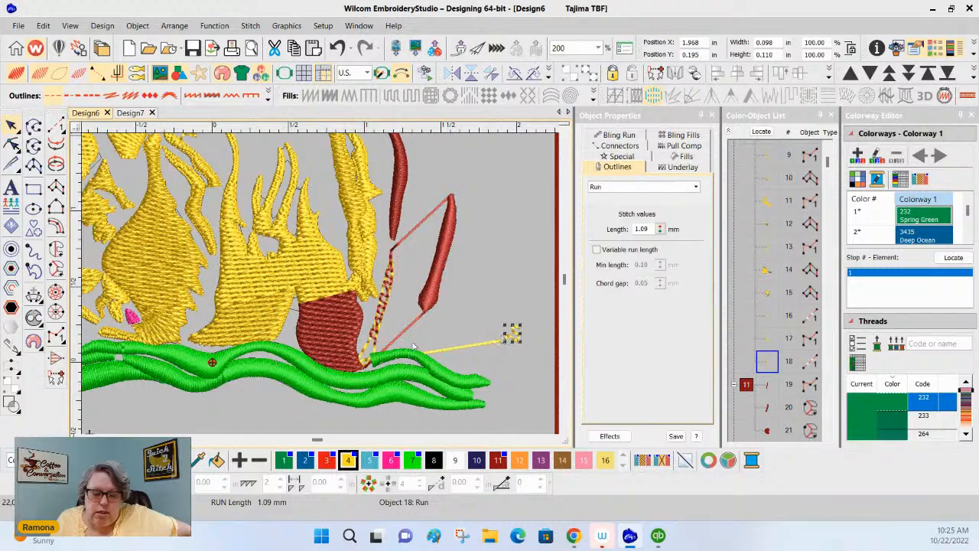
left_click_drag(375, 346, 501, 317)
left_click_drag(380, 328, 414, 324)
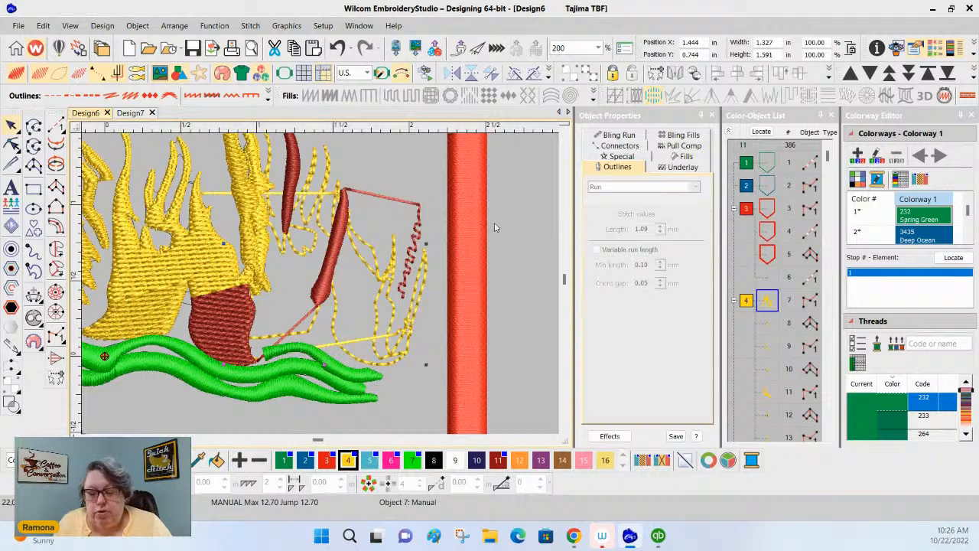
left_click(526, 208)
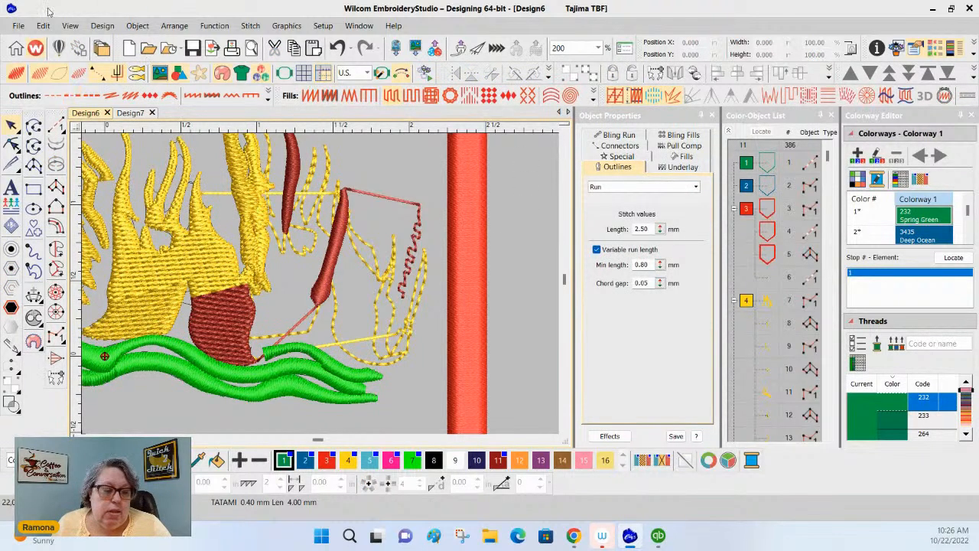
Select all objects with Run and Manual stitch types across the design and delete them.
left_click(16, 26)
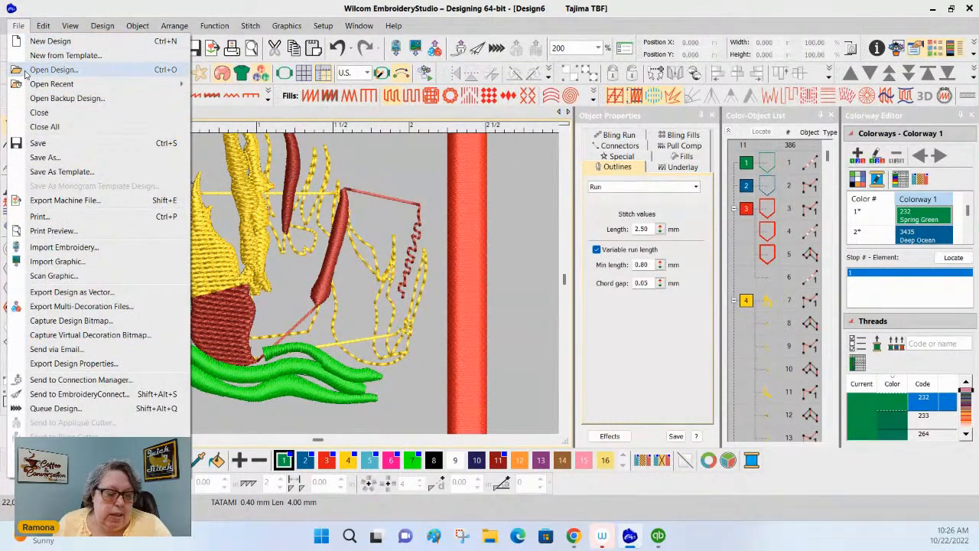
mouse_move(42, 25)
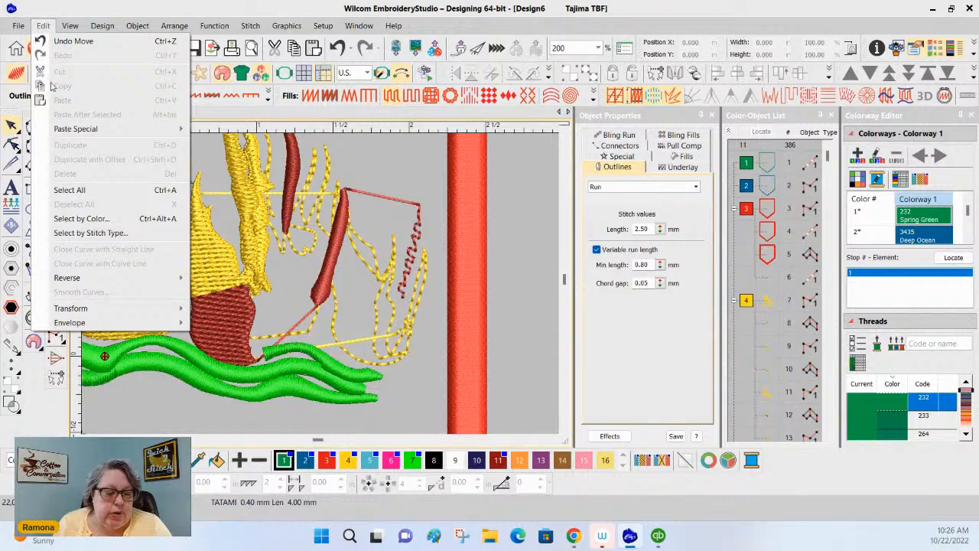
left_click(89, 234)
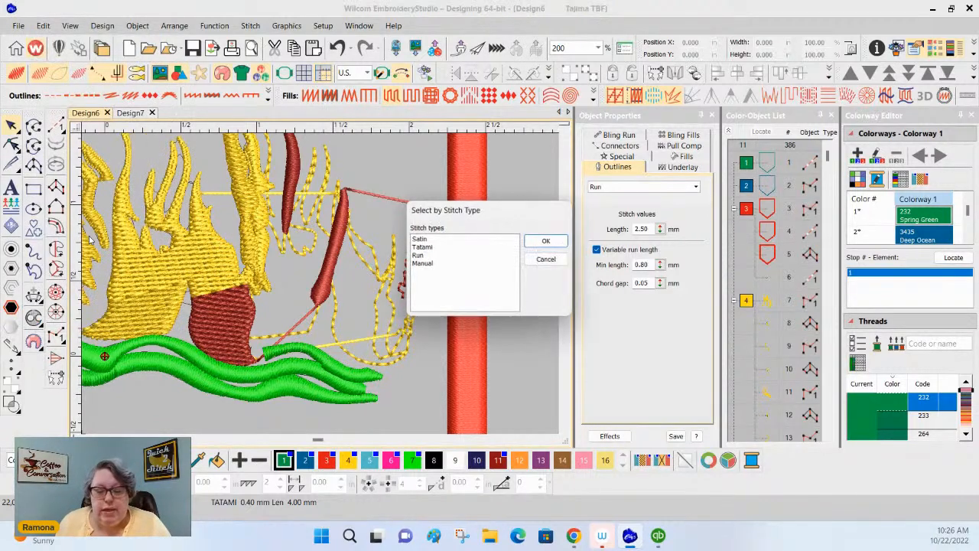
left_click(421, 257)
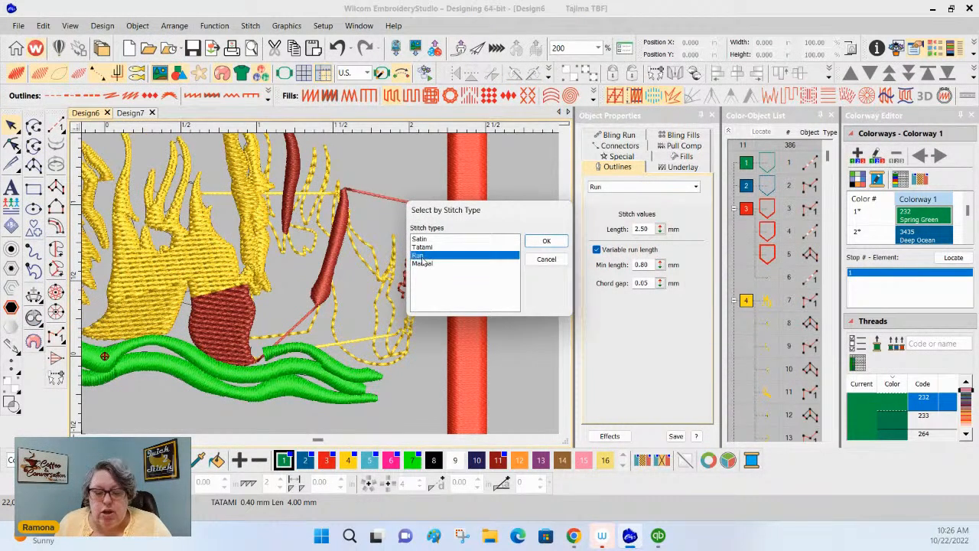
left_click(424, 264)
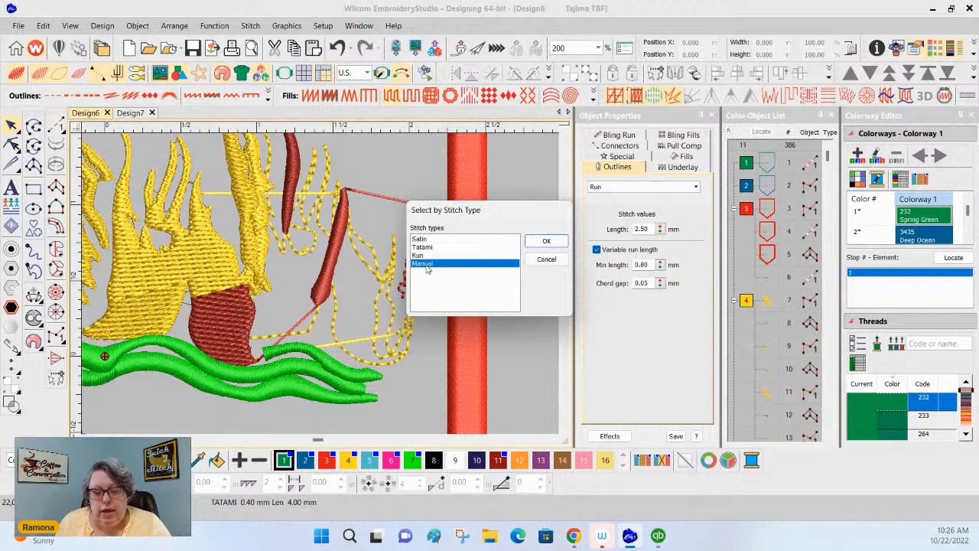
left_click(550, 243)
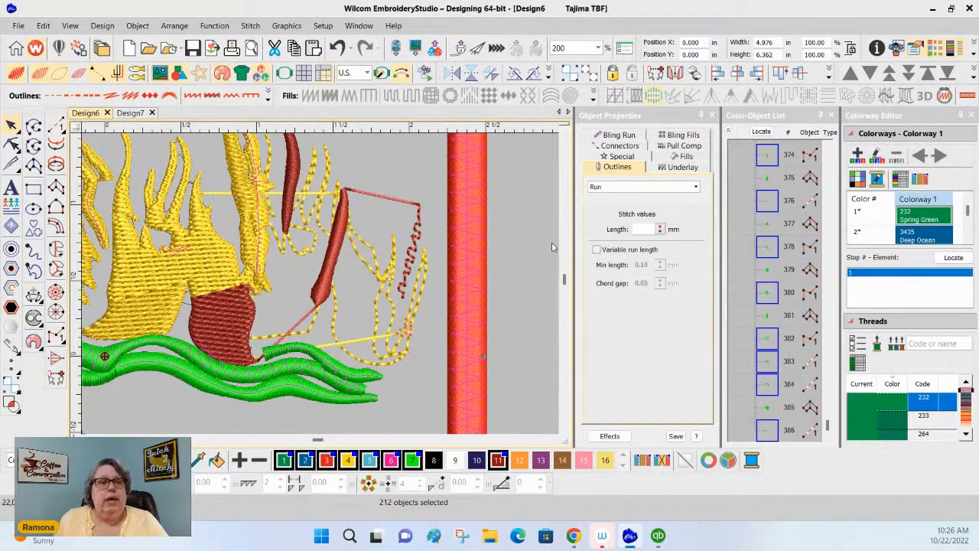
key("Delete")
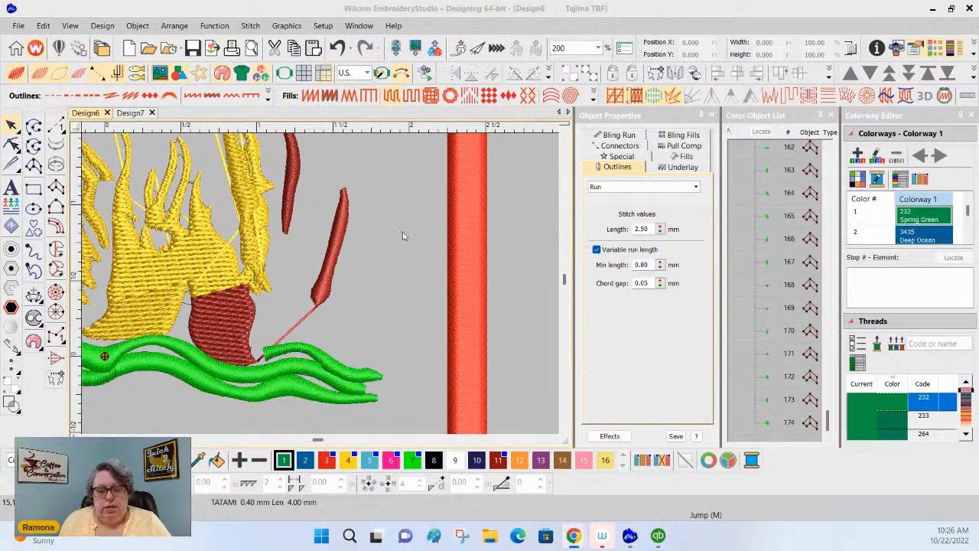
Move the dark red satin stroke slightly farther from the leg and turn on its first underlay.
left_click(327, 294)
mouse_move(327, 293)
left_mouse_down()
mouse_move(394, 310)
mouse_move(401, 346)
mouse_move(348, 287)
mouse_move(334, 302)
left_mouse_up()
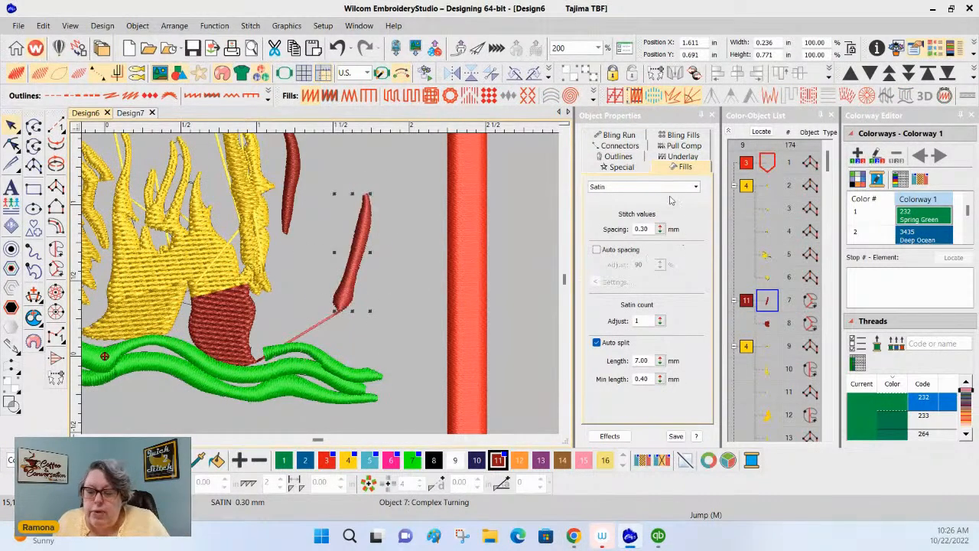
left_click(680, 157)
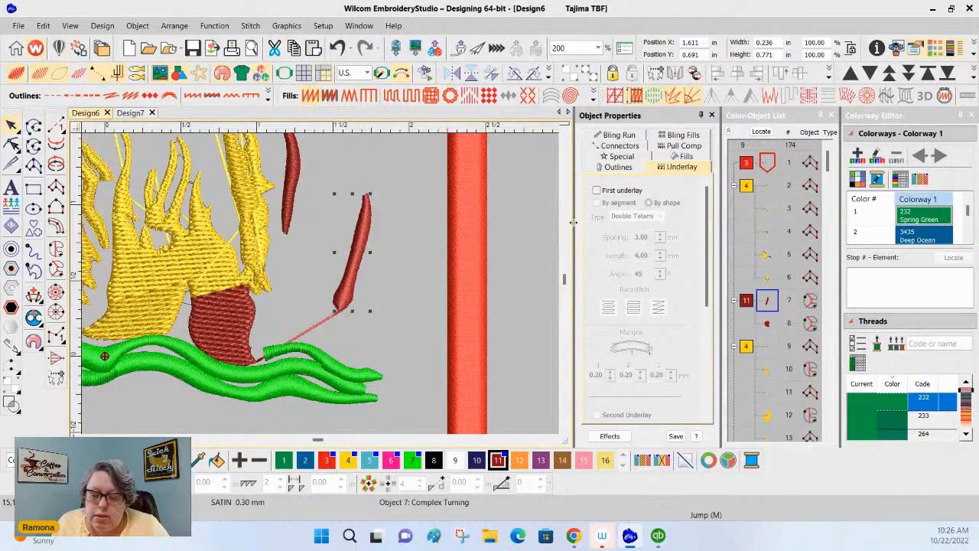
left_click(596, 192)
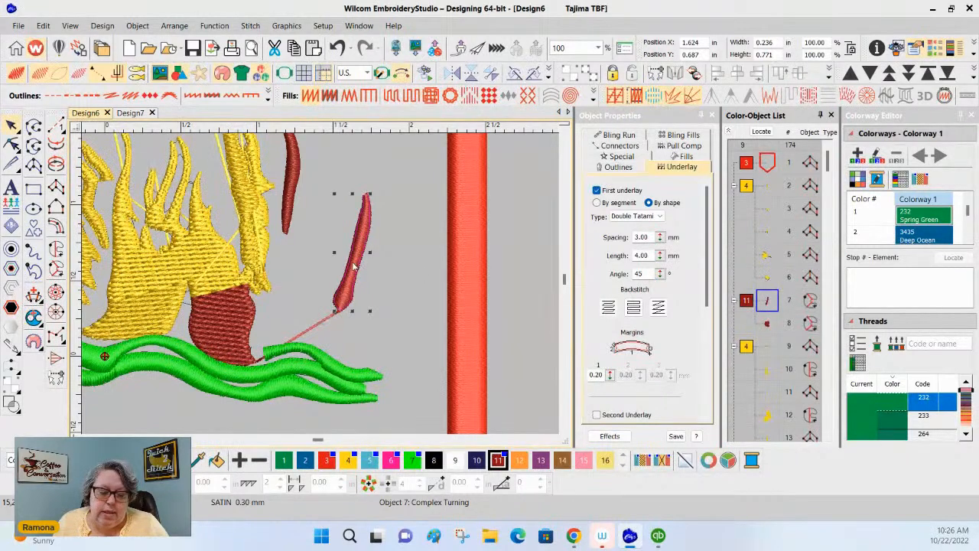
Copy the underlaid satin stroke into a new design, zoom to it and start the stitch player.
right_click(354, 267)
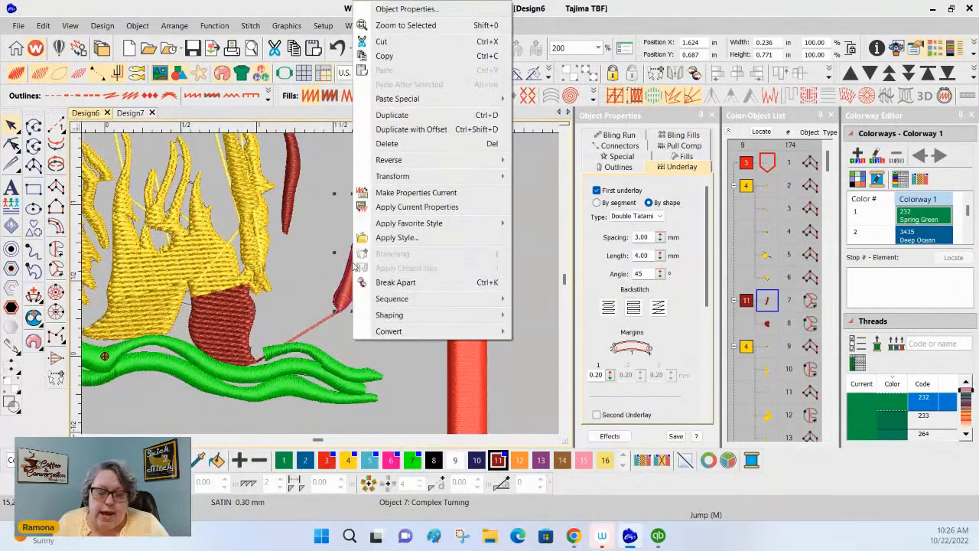
left_click(386, 56)
left_click(129, 48)
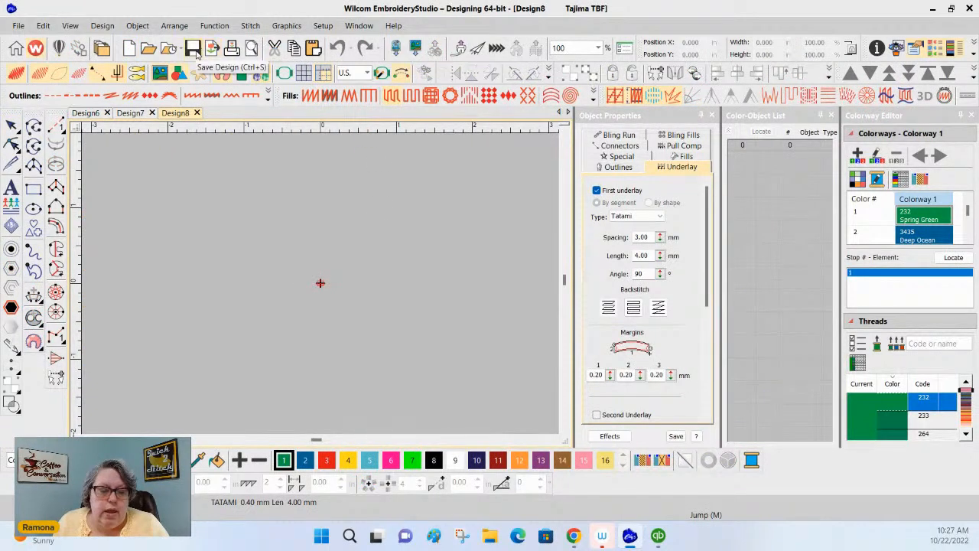
left_click(314, 47)
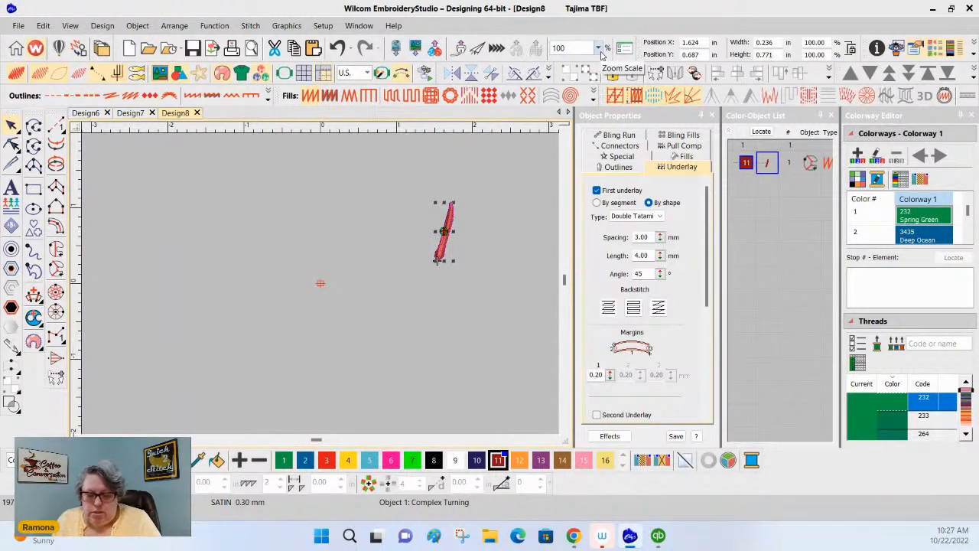
key("0")
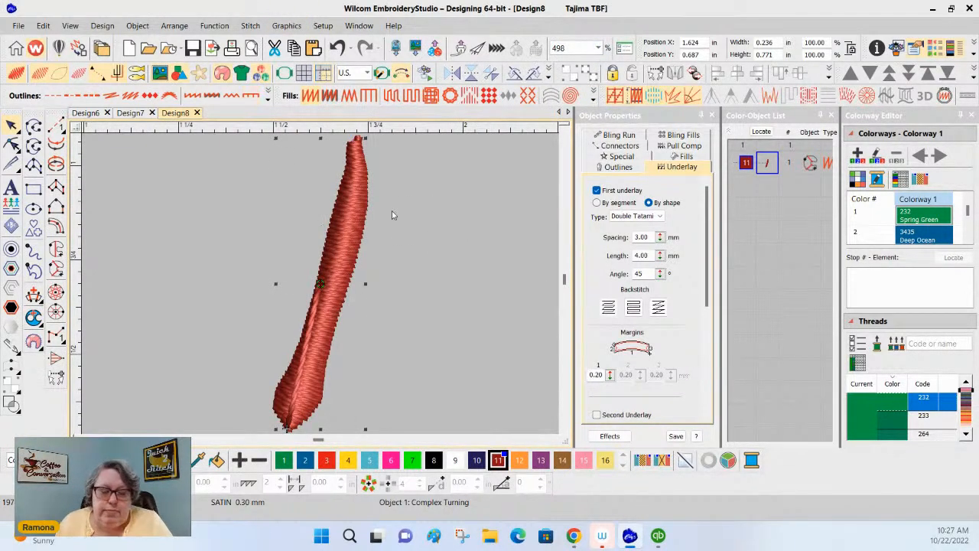
left_click(425, 74)
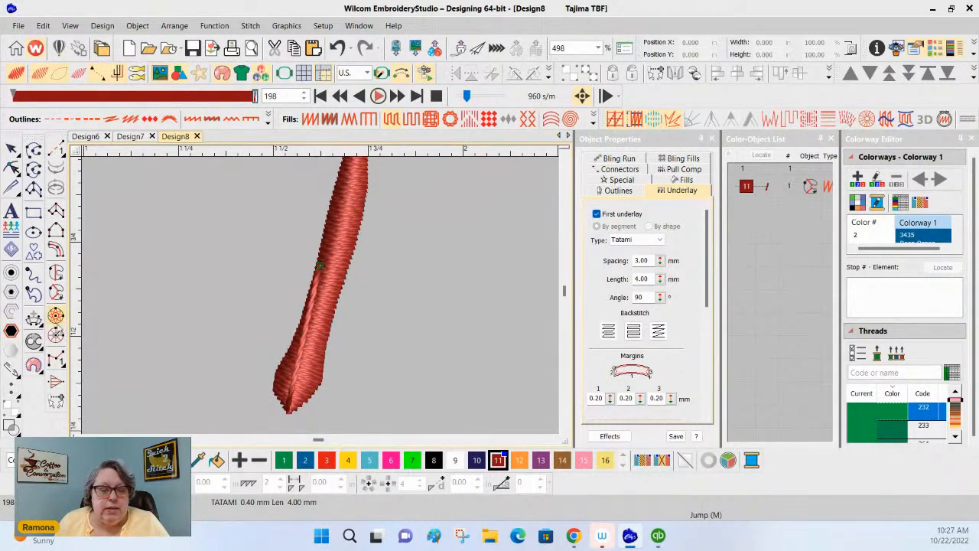
Return to Design6 and recolor object 12, the large yellow complex fill on the bear's legs, with color 5.
left_click(86, 137)
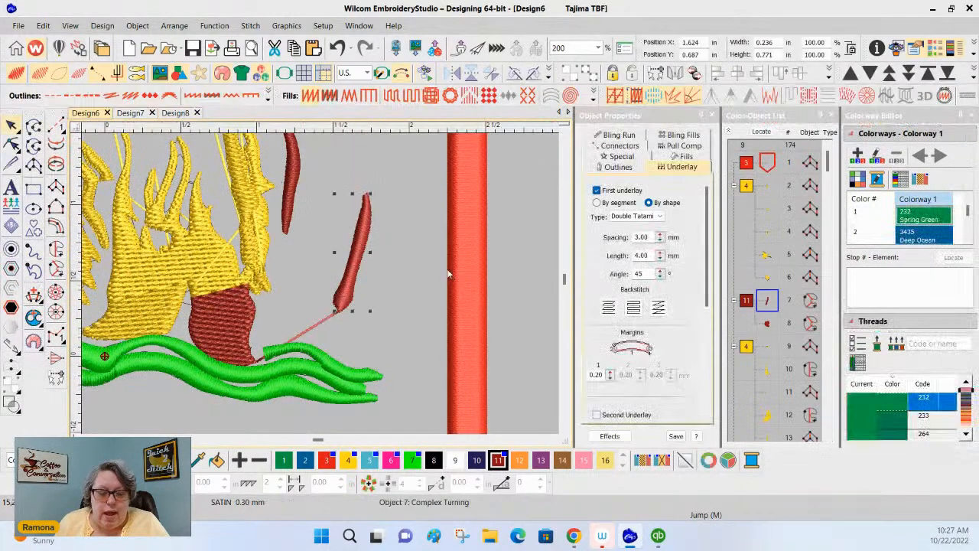
left_click(221, 273)
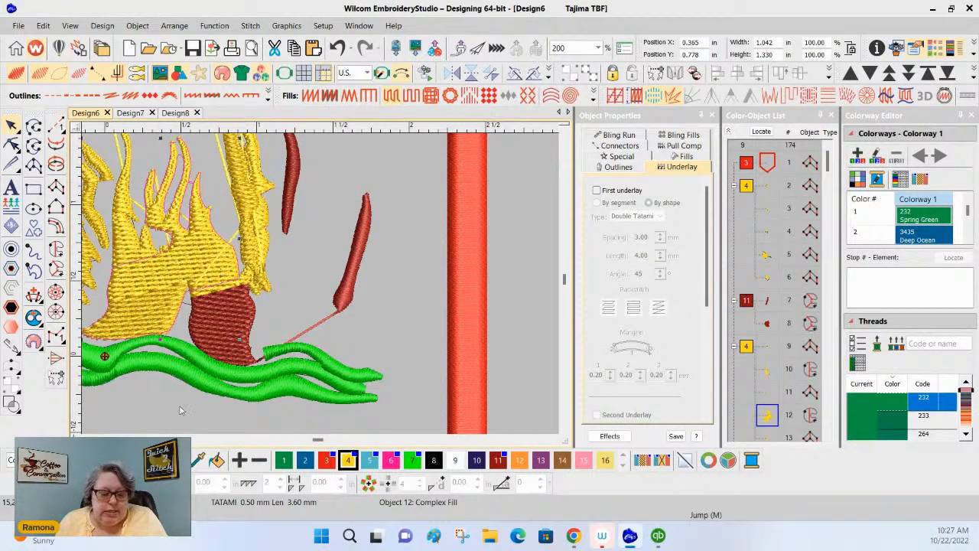
left_click(305, 459)
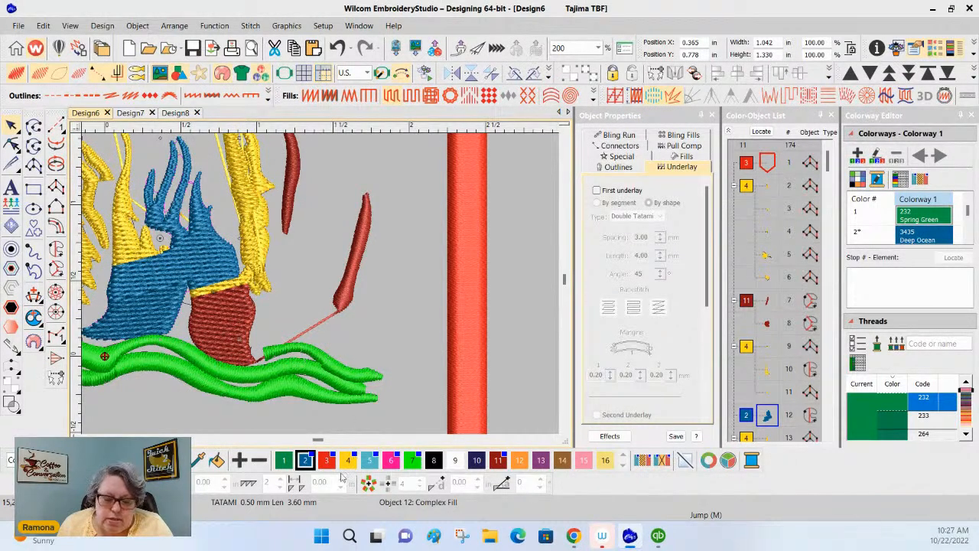
left_click(348, 459)
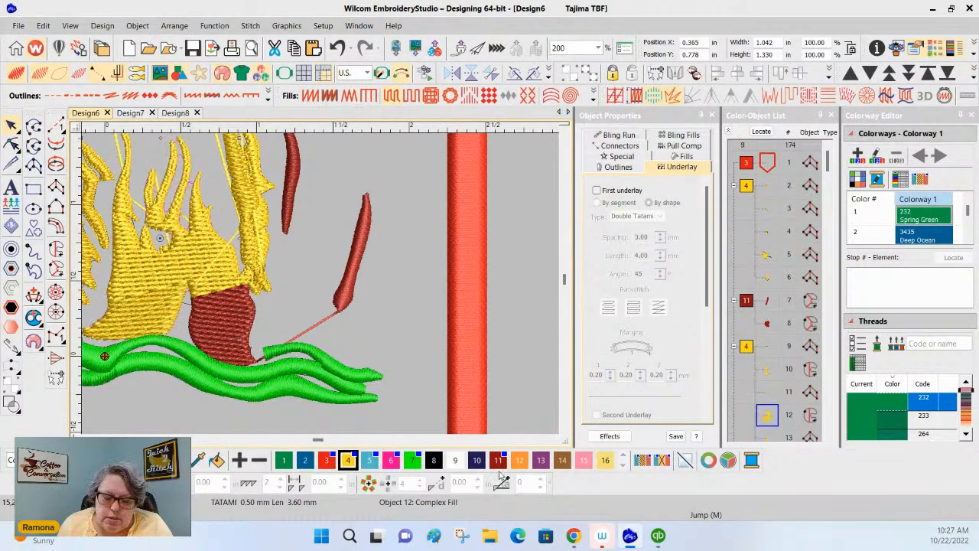
left_click(369, 459)
Recolor object 19, the small column above the rear foot, and the dark red rear foot fill with color 5.
left_click(246, 280)
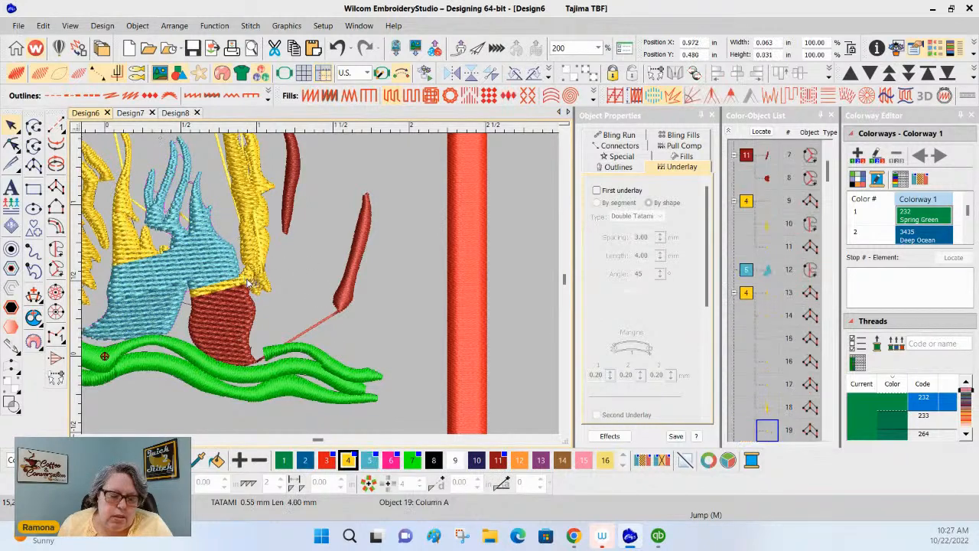
left_click(368, 459)
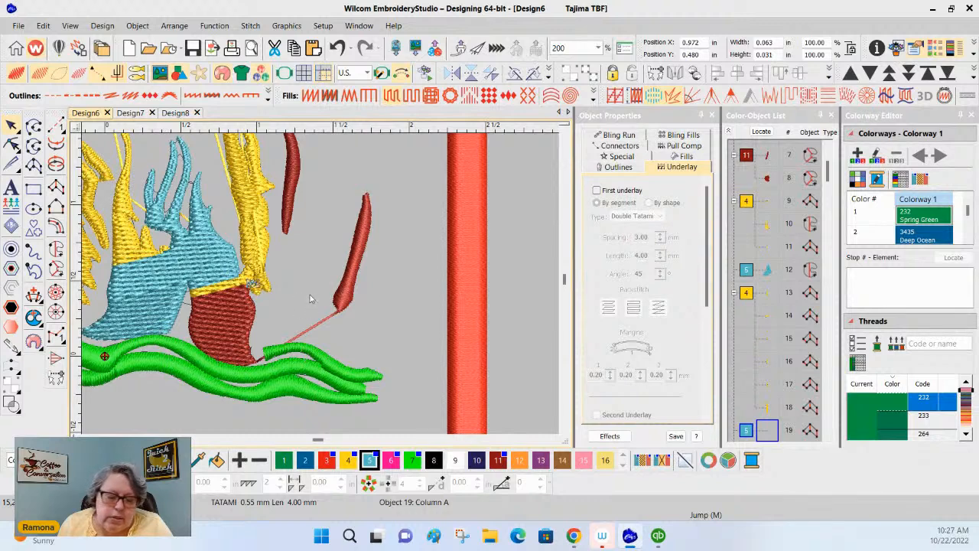
left_click(248, 273)
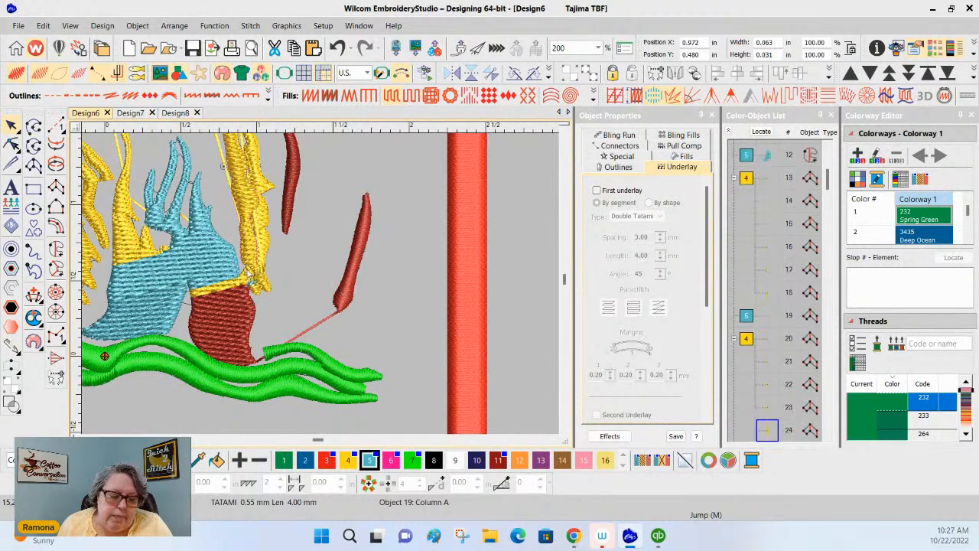
left_click(213, 294)
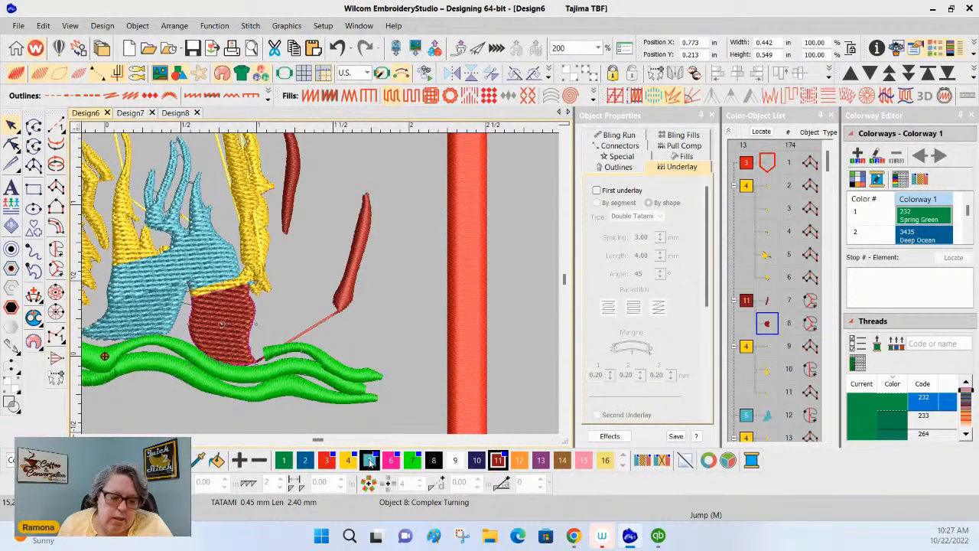
left_click(369, 459)
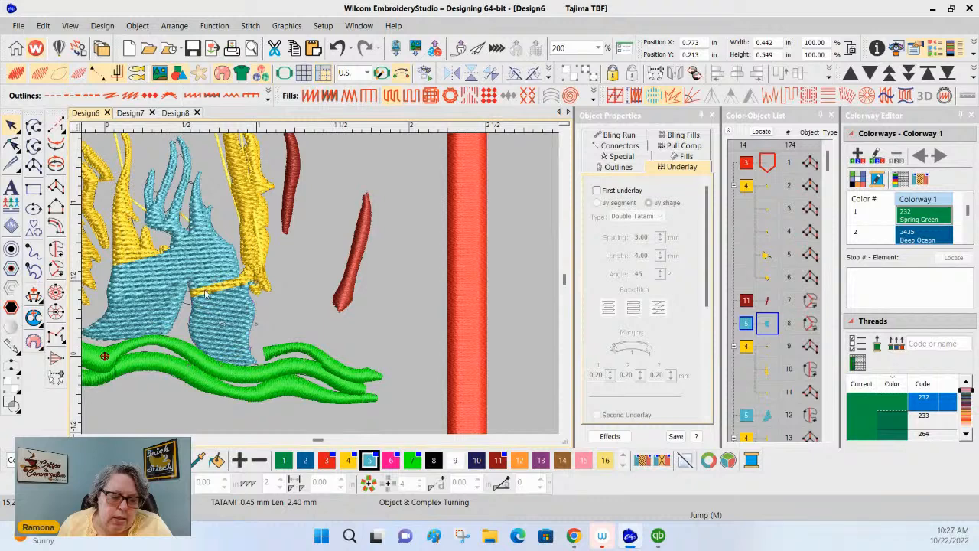
Move the large blue leg fill aside, select the open yellow column beneath it, and undo the move.
left_click_drag(205, 289, 317, 299)
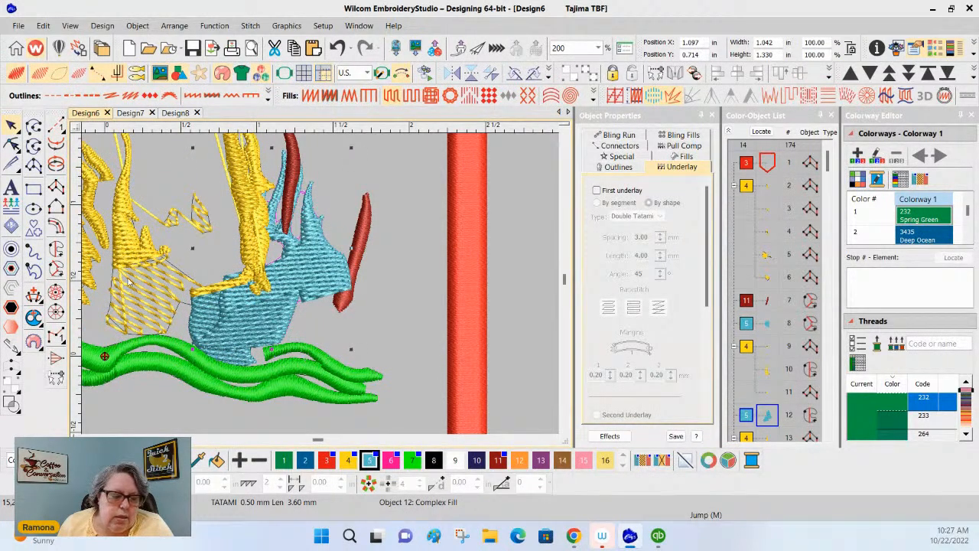
left_click(130, 309)
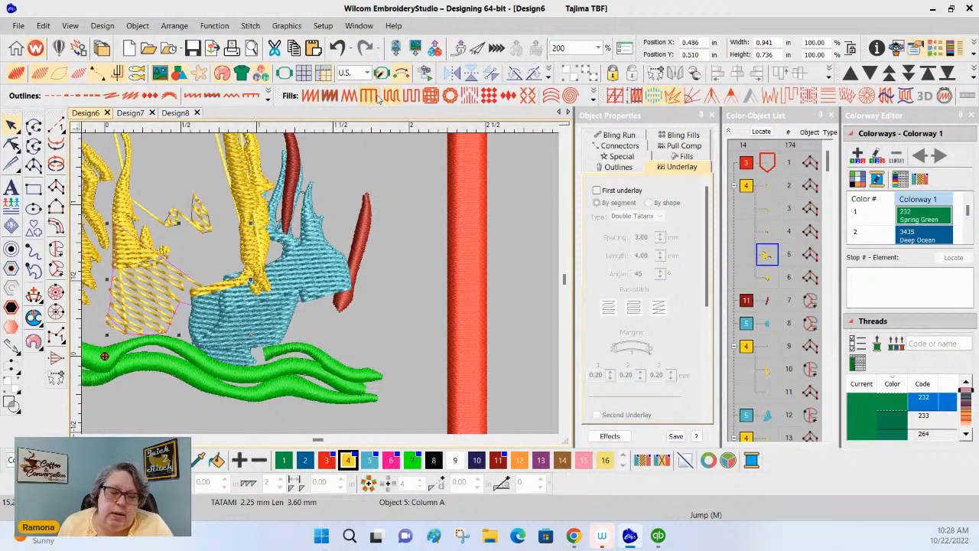
left_click(337, 48)
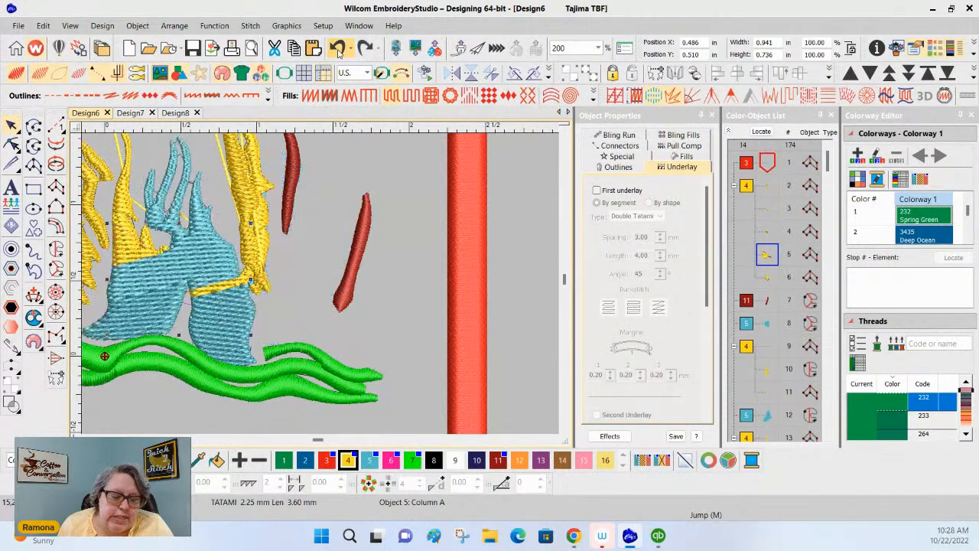
Move the small yellow columns at the upper edge of the rear leg out beside the dark red stroke.
left_click(250, 275)
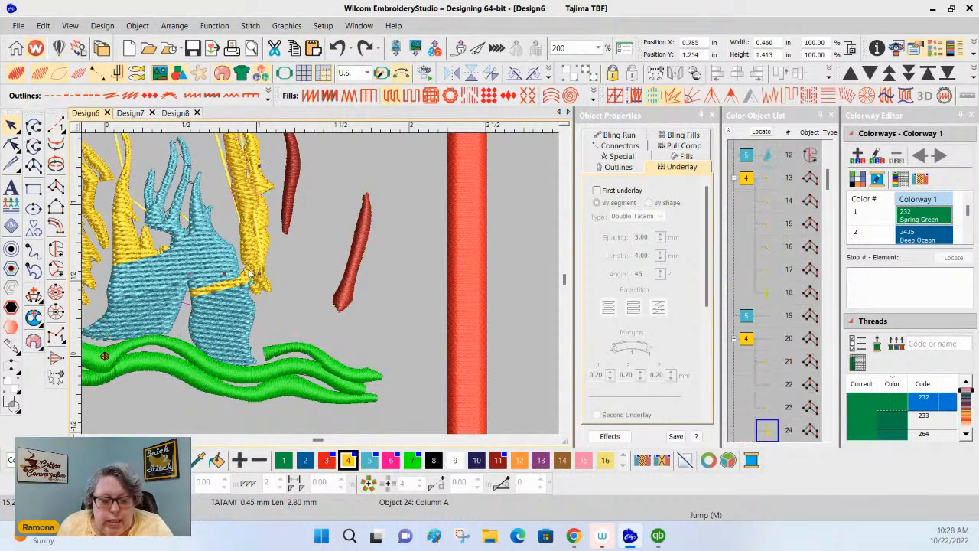
left_click(367, 273)
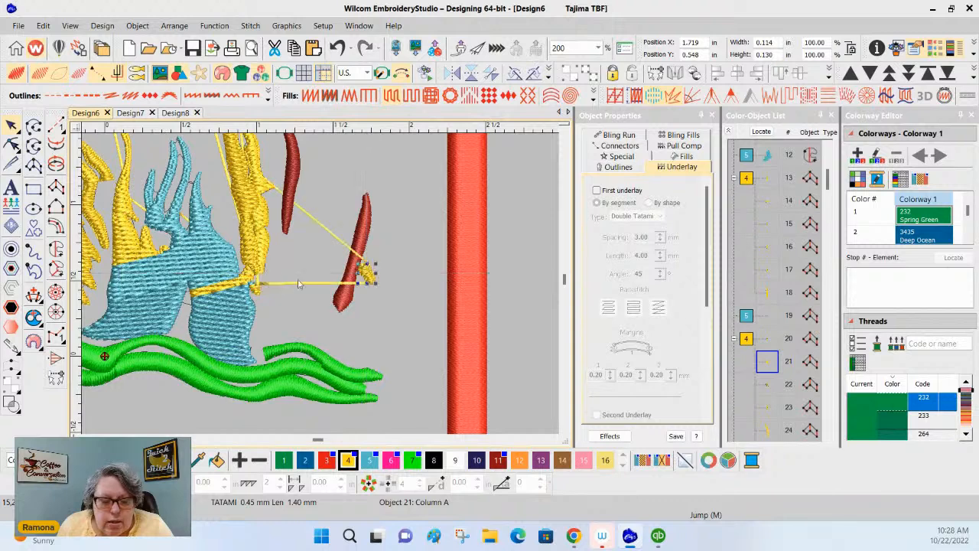
left_click(330, 229)
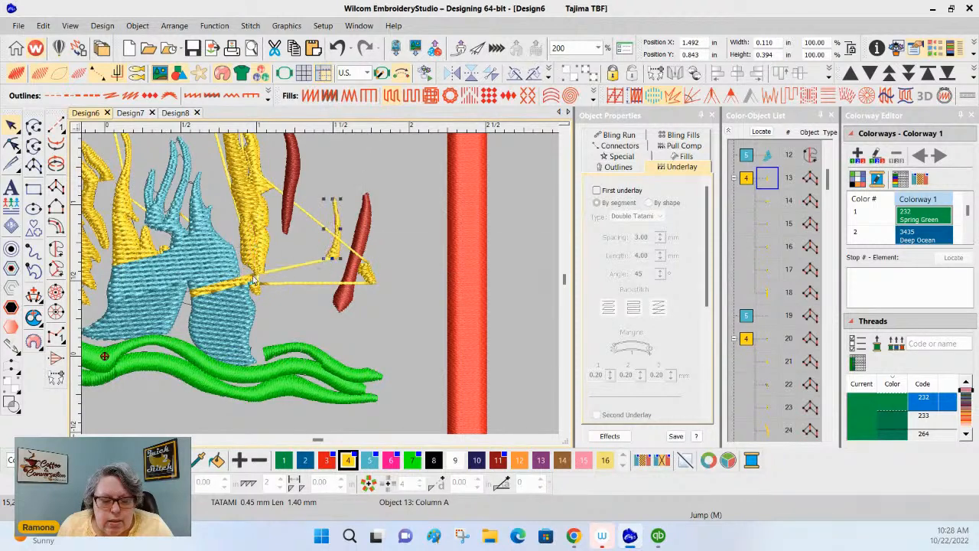
Recolor column object 14 with color 5, move it back over the leg gap and stretch its height to about 148%.
left_click_drag(356, 220, 362, 162)
left_click(370, 459)
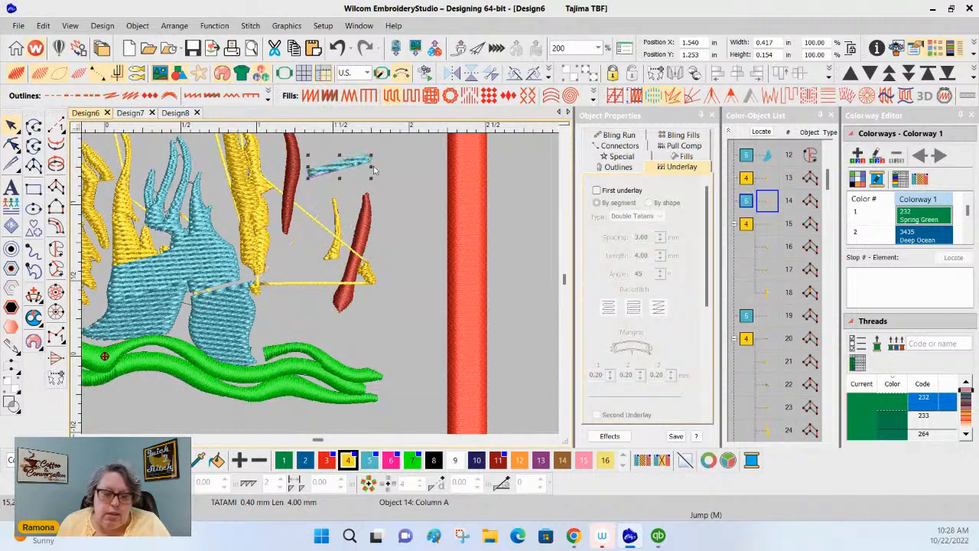
left_click_drag(266, 273, 218, 321)
left_click_drag(221, 277, 222, 263)
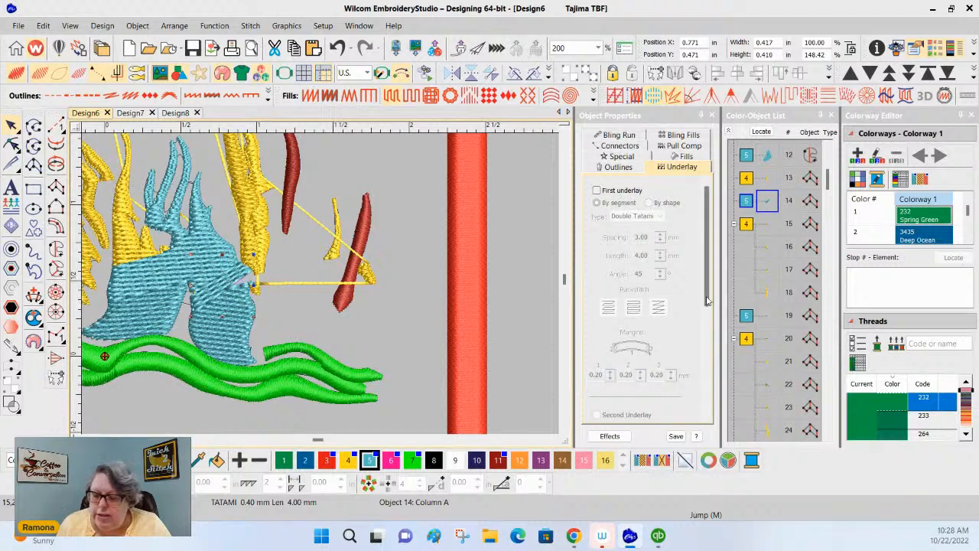
Weld the blue leg objects 12, 14 and 19 together.
left_click(771, 156, "ctrl")
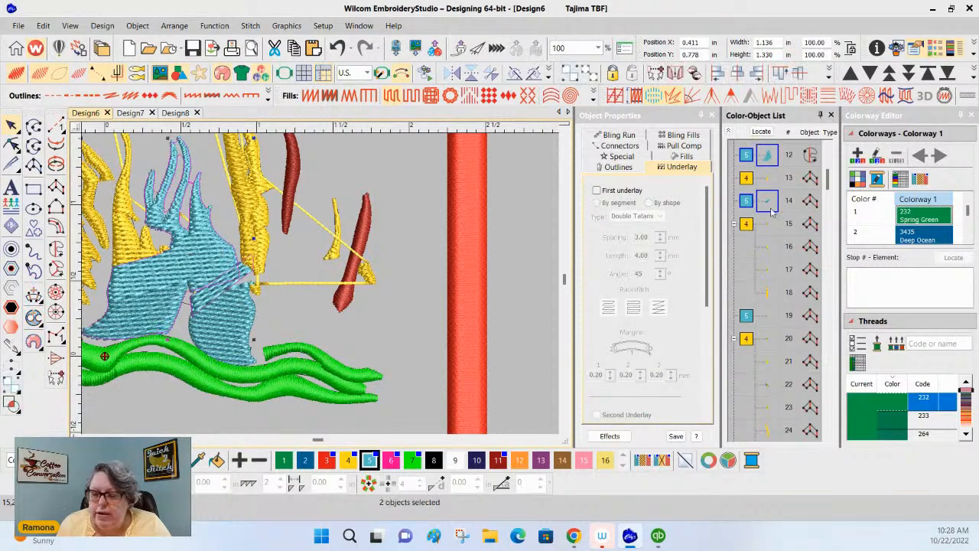
left_click(763, 318, "ctrl")
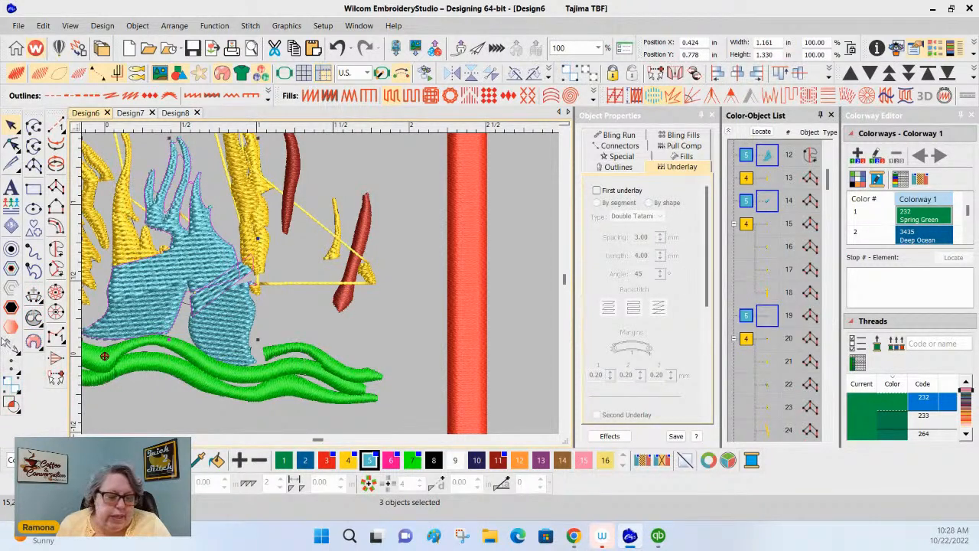
left_click(19, 412)
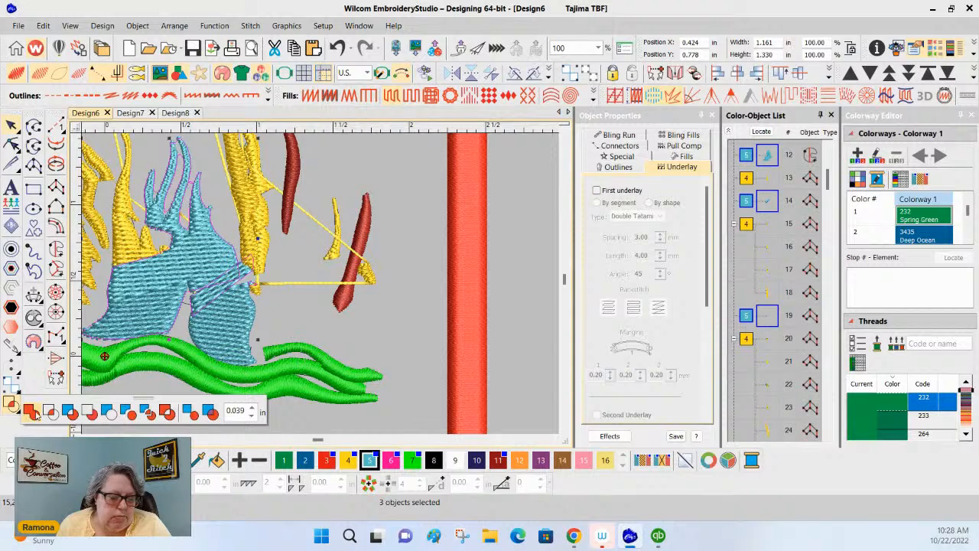
left_click(37, 411)
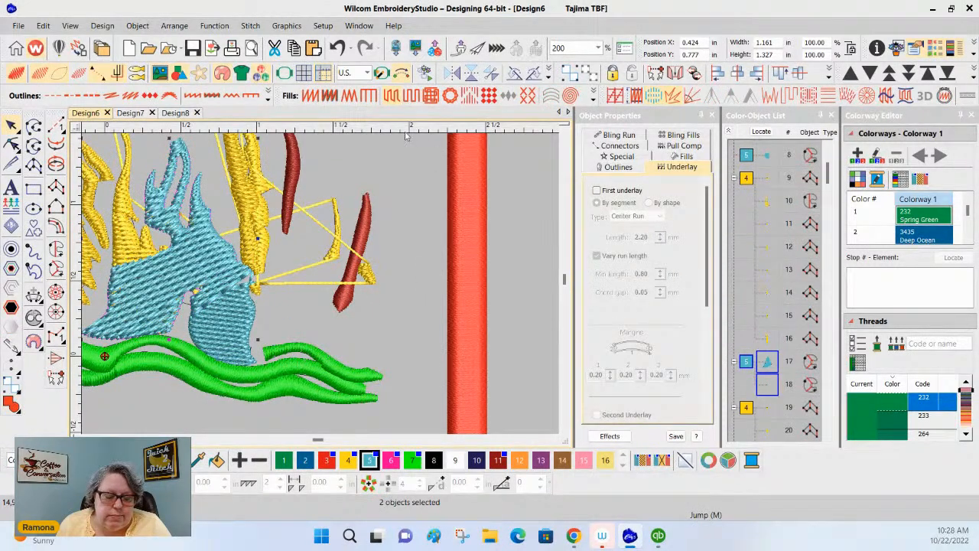
Reshape the welded blue leg fill by deleting the outline points clustered around the gap between the legs.
left_click(12, 145)
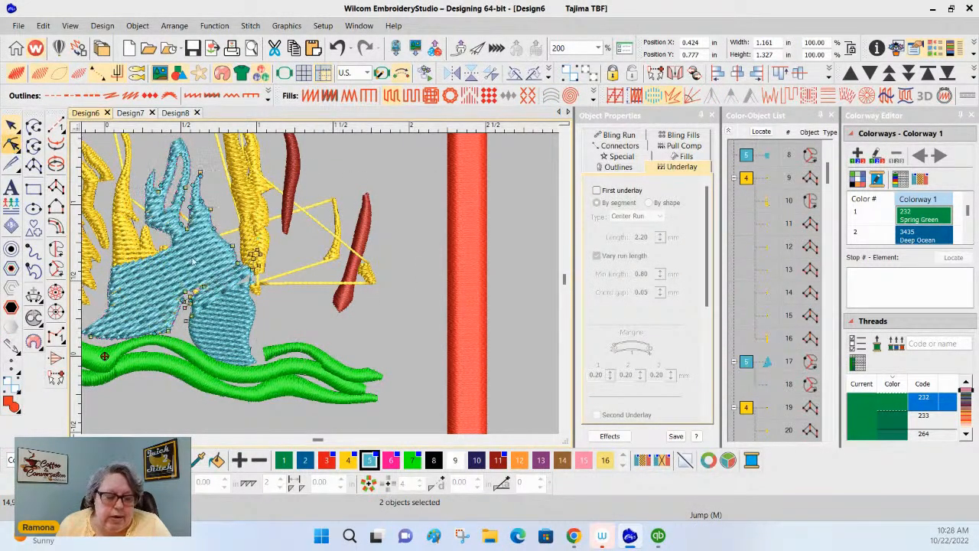
left_click(243, 266)
left_click_drag(206, 301, 169, 312)
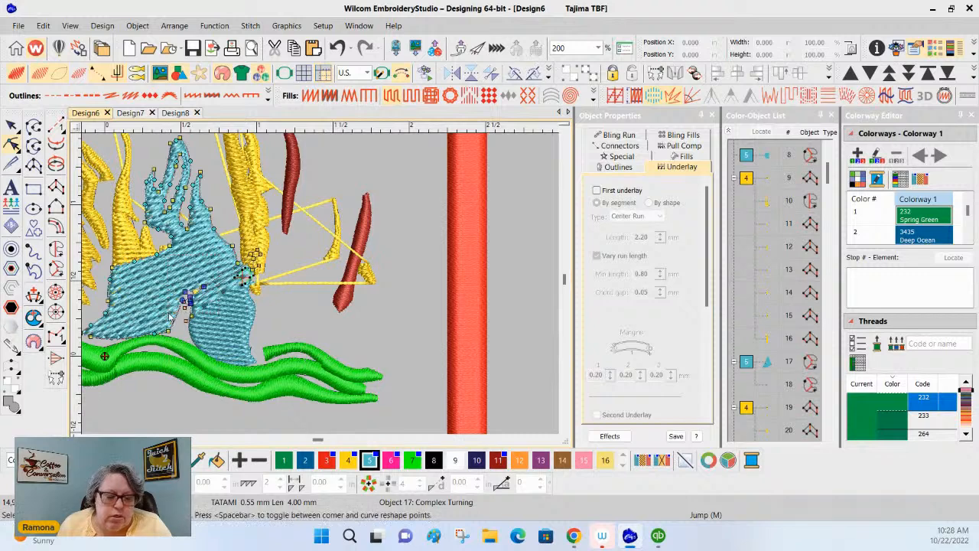
key("Delete")
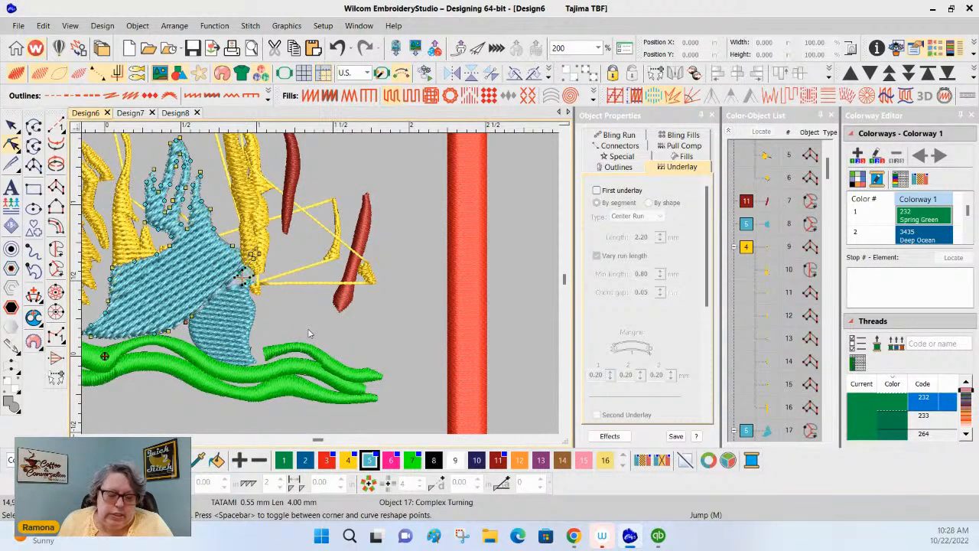
Reshape the rear foot fill, pulling its upper corner point up into the leg fill to cover the gap.
left_click(234, 315)
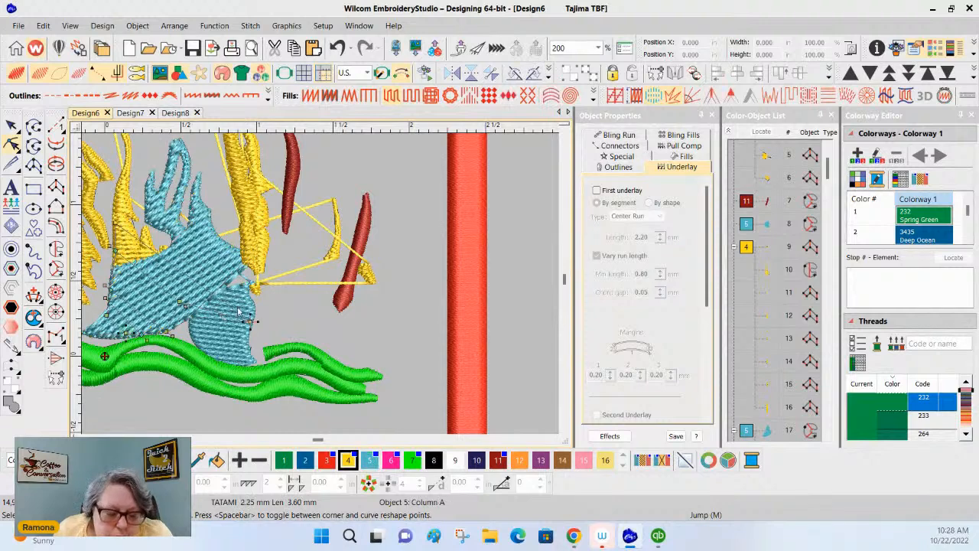
left_click(187, 300)
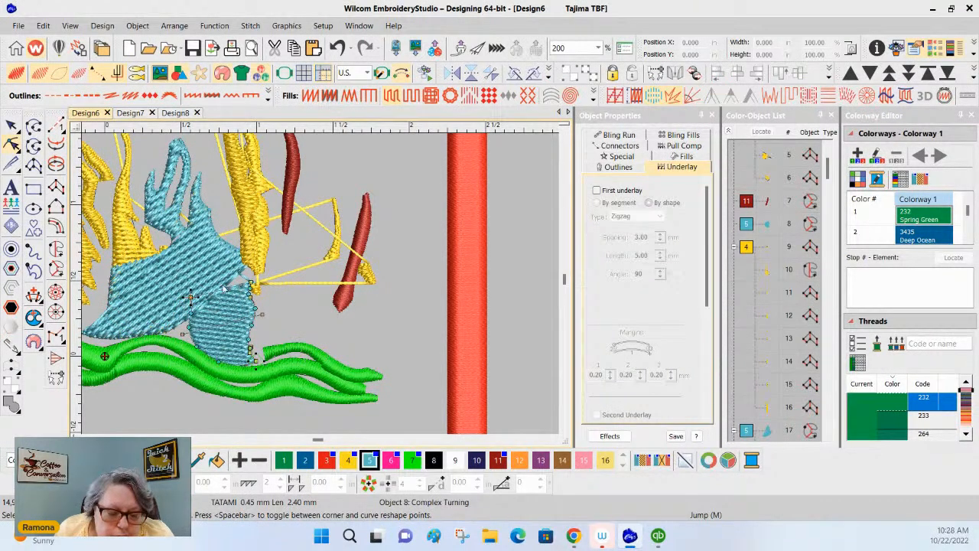
left_click_drag(249, 284, 237, 254)
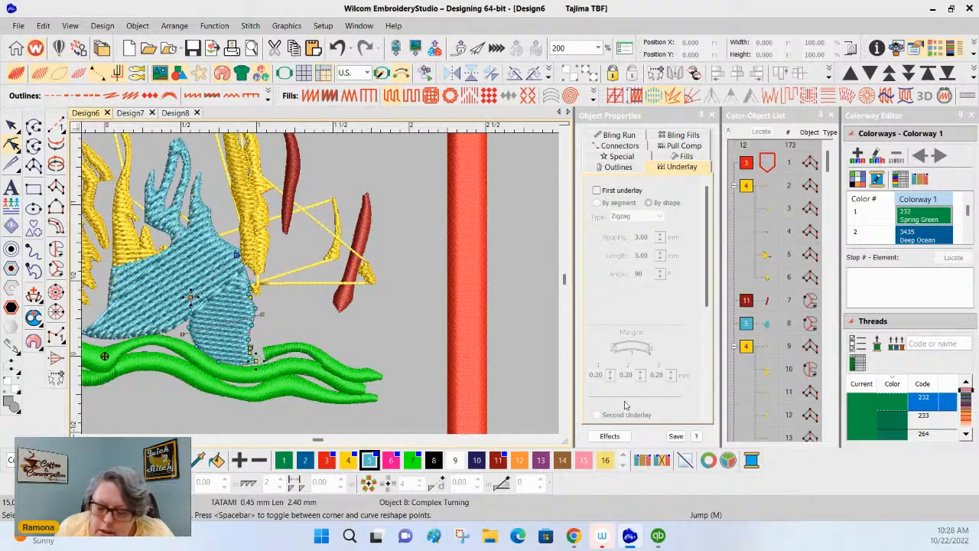
Weld the rear foot fill, object 8, with the leg fill, object 17.
left_click(766, 324)
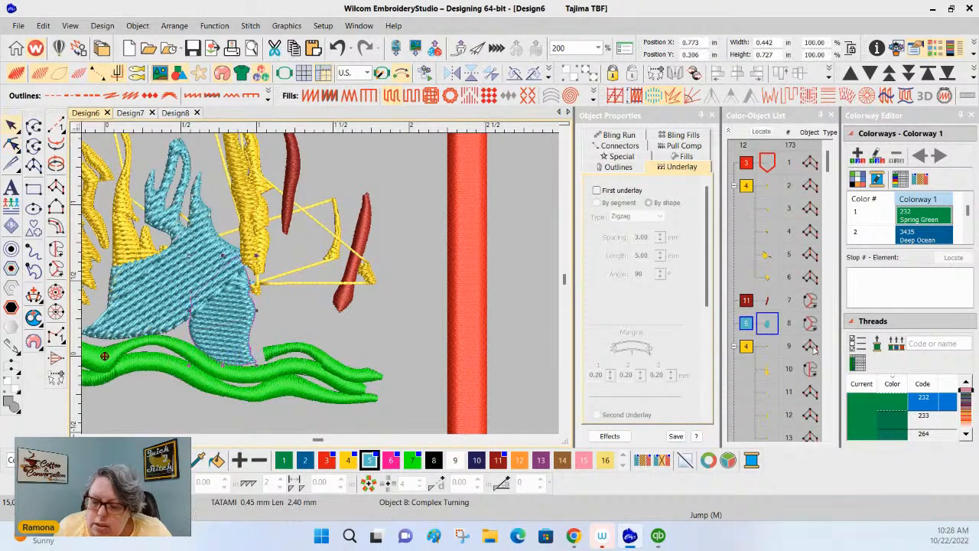
scroll(789, 365, "down", 3)
left_click(766, 348, "ctrl")
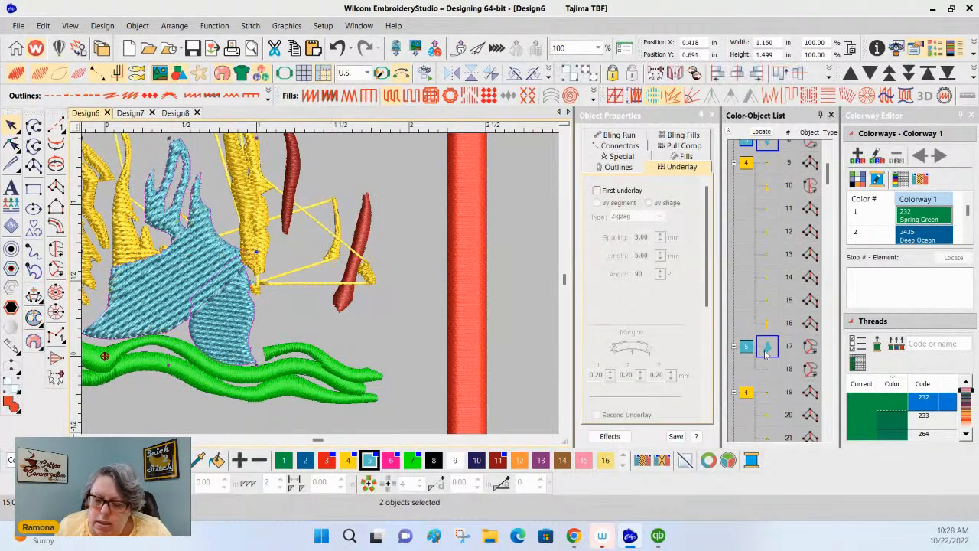
left_click(8, 406)
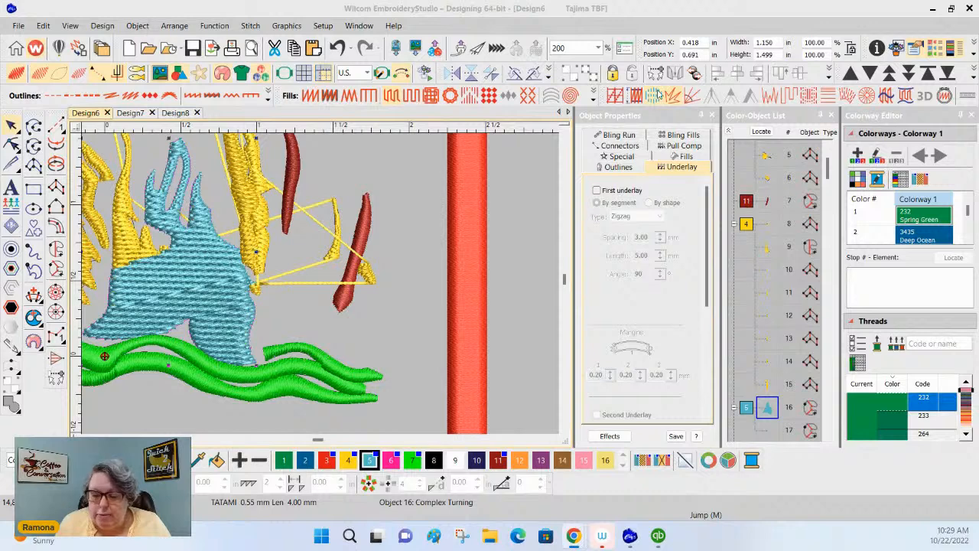
Give the welded blue leg a Program Split fill, trying patterns BLOCKS2 and BASKET2 before choosing BRICK2.
left_click(475, 100)
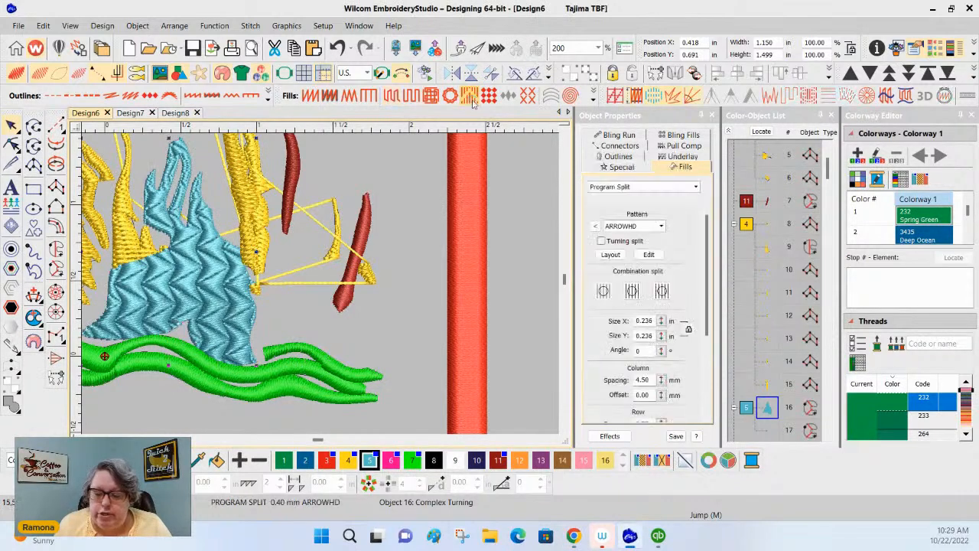
left_click(595, 227)
left_click(486, 348)
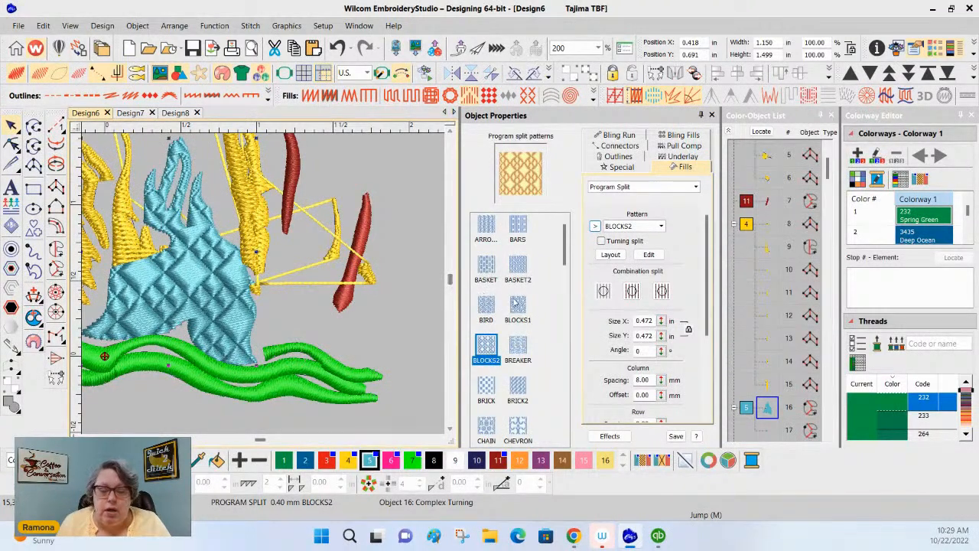
left_click(523, 268)
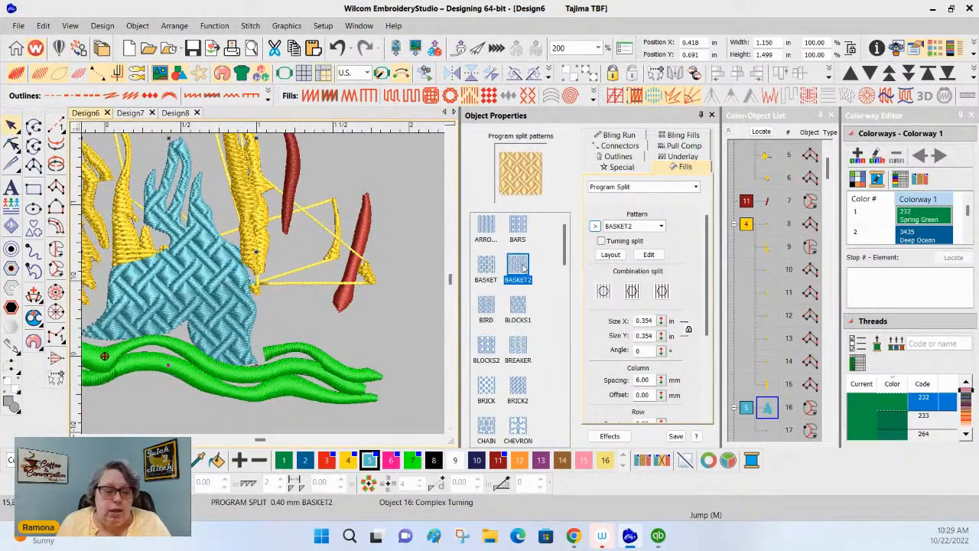
left_click(518, 391)
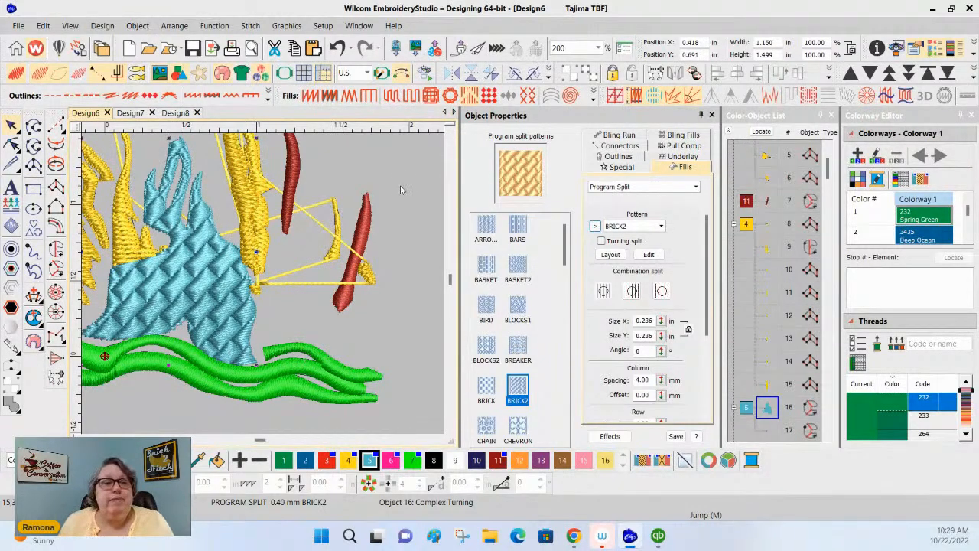
left_click(386, 256)
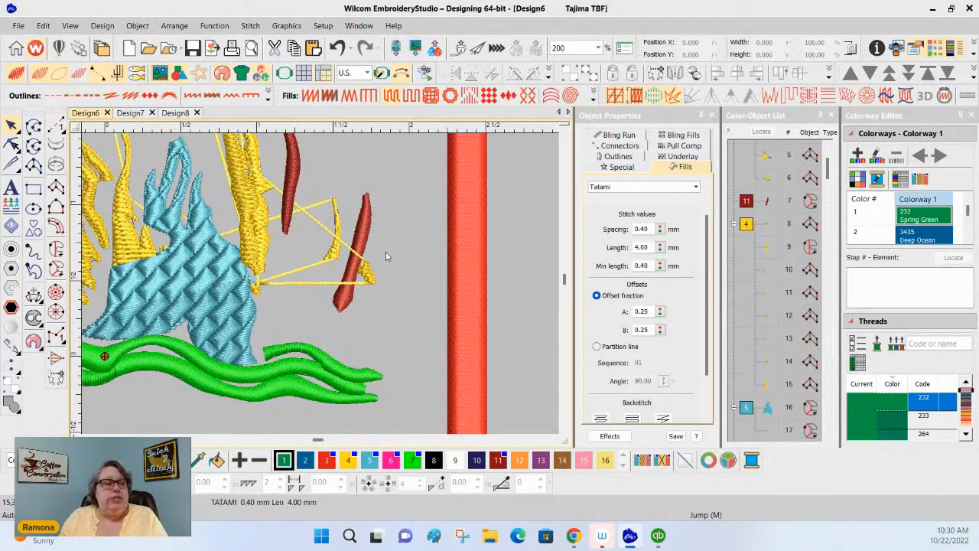
Save the design as Design6.EMB in the client's folder.
left_click(18, 27)
left_click(35, 158)
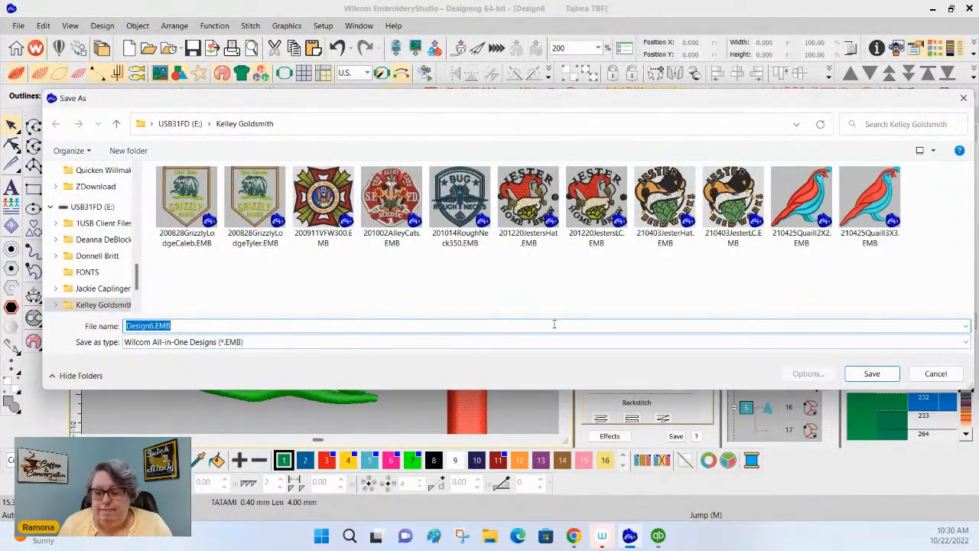
left_click(869, 372)
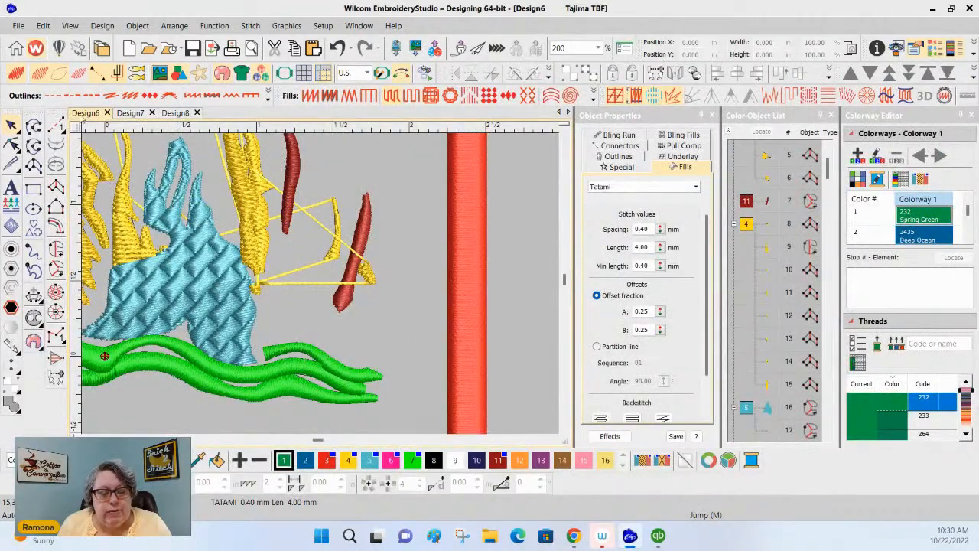
Close Design6, and close Design8 without saving its changes.
left_click(107, 112)
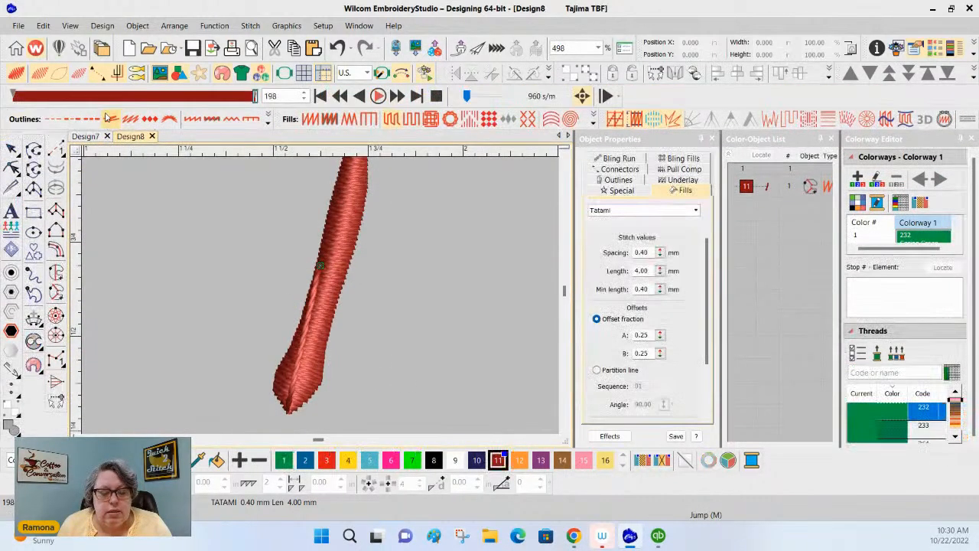
left_click(153, 137)
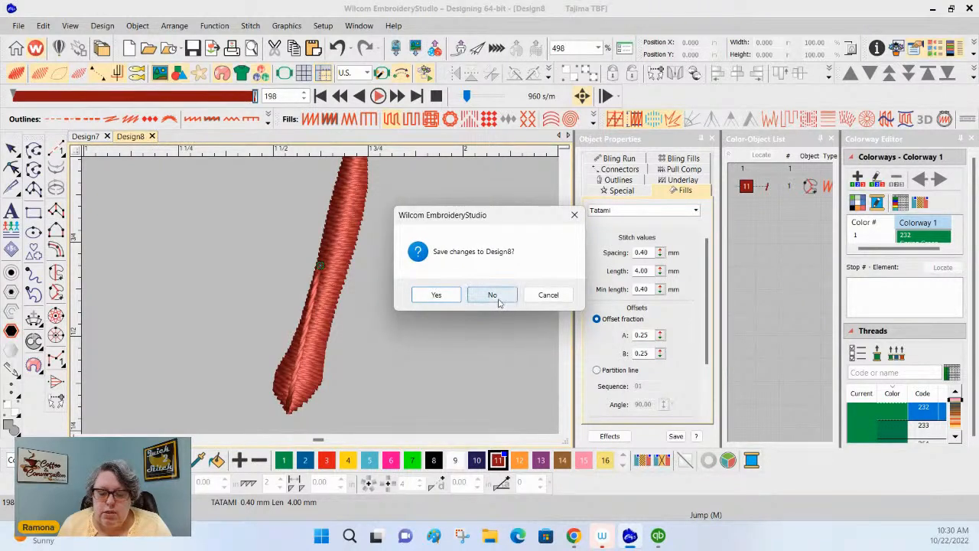
left_click(493, 295)
Reopen the saved Design6 from the recent designs.
left_click(18, 26)
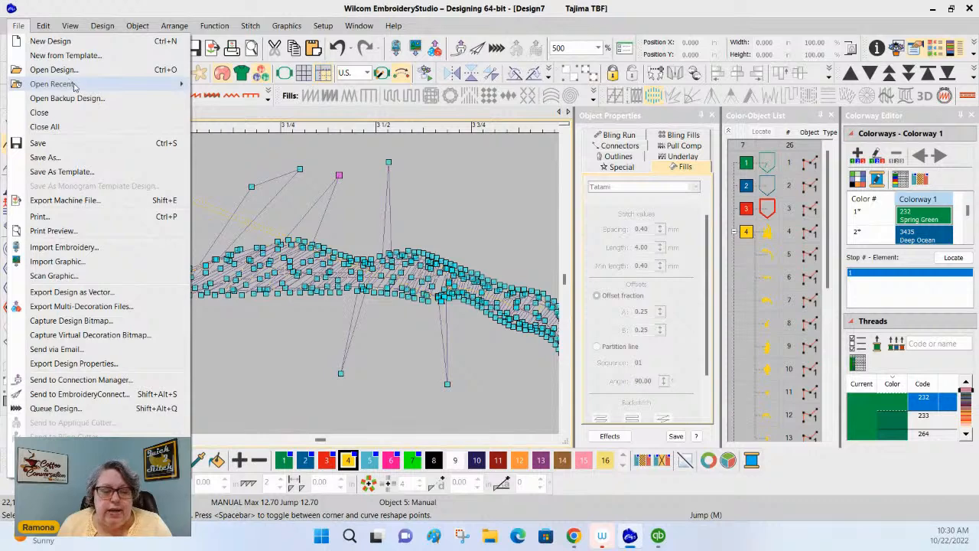
mouse_move(77, 84)
left_click(236, 43)
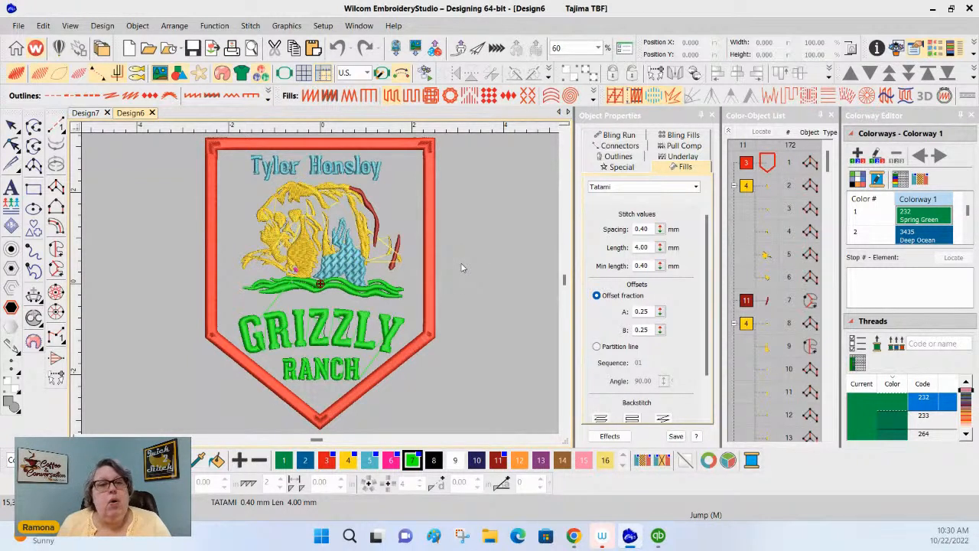
Move the red border sideways, and stretch it to a width of about 8.75 in around the artwork.
left_click(430, 236)
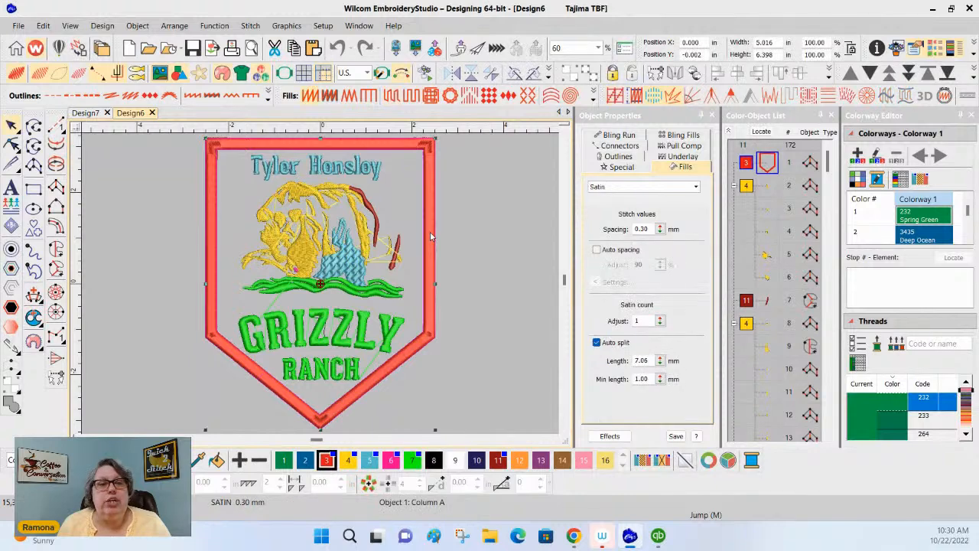
left_click_drag(431, 235, 526, 229)
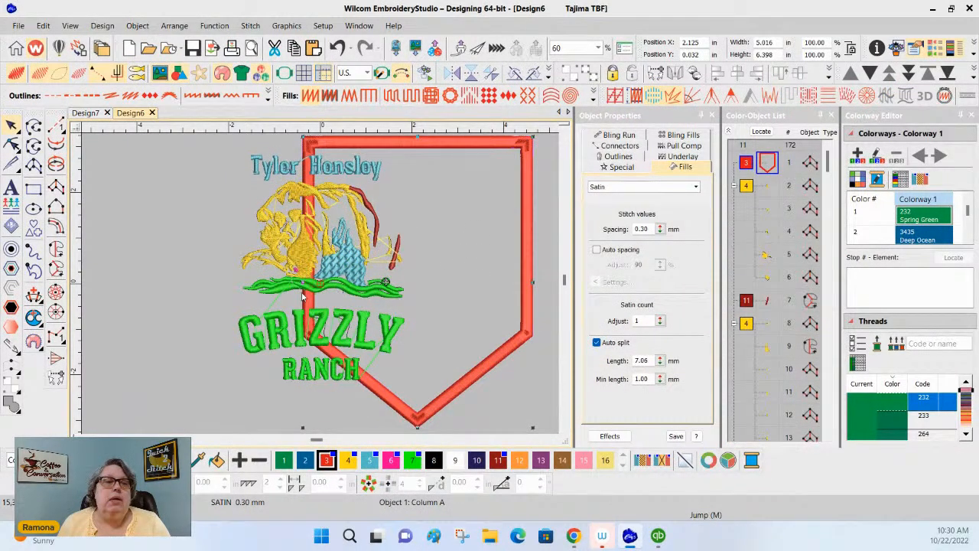
left_click_drag(302, 285, 132, 291)
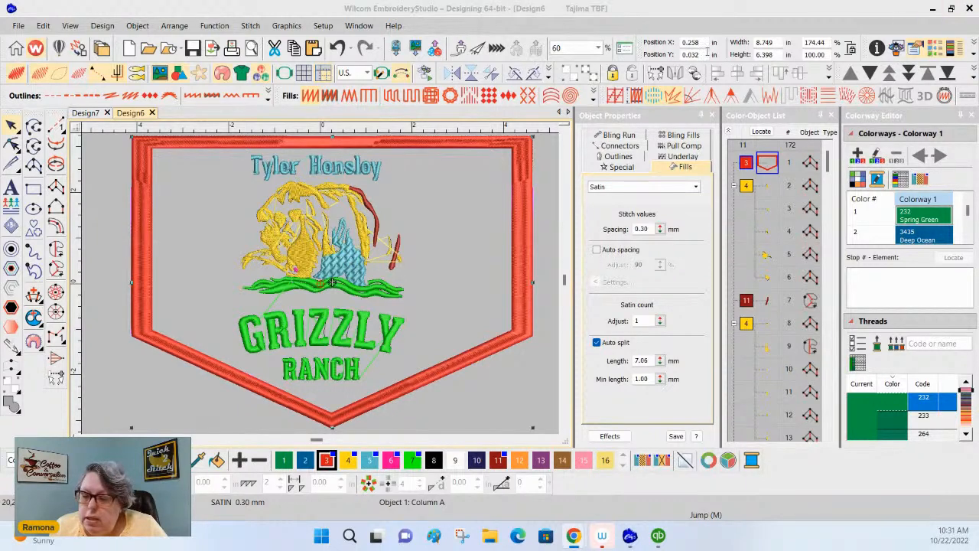
Show the design information for Design6 and examine its design details, including the EMB grade.
left_click(877, 48)
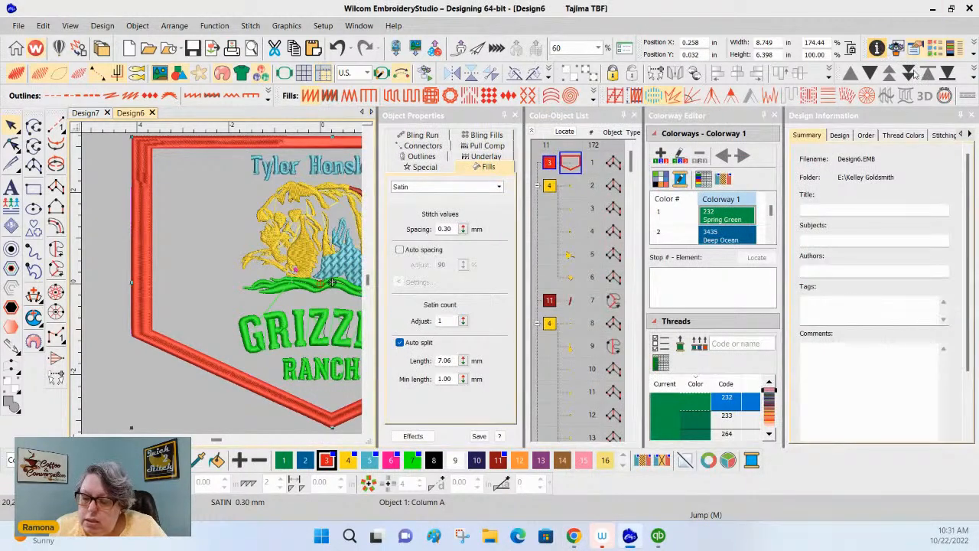
left_click(845, 137)
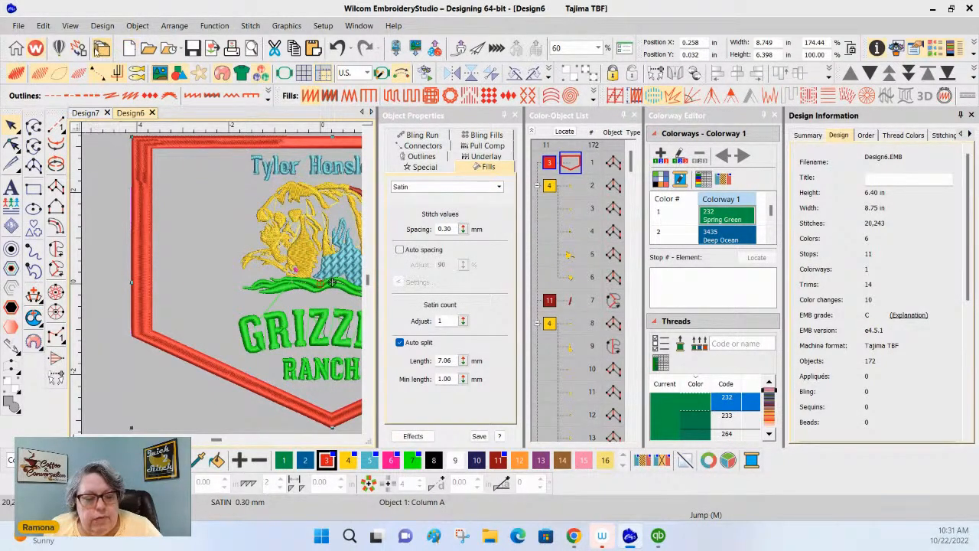
Open the second 200828GrizzlyLodge EMB file to compare its design details with Design6, and close the design information.
left_click(146, 55)
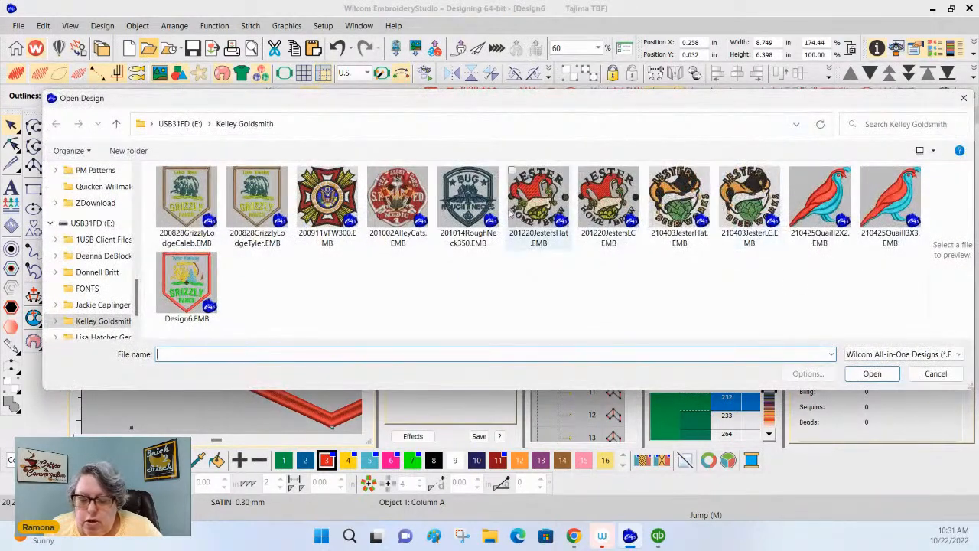
double_click(252, 203)
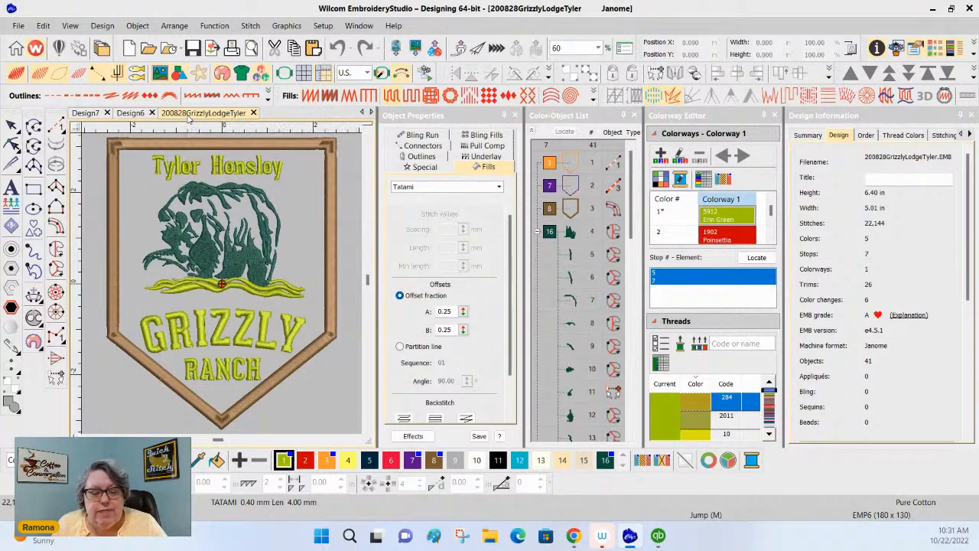
left_click(129, 113)
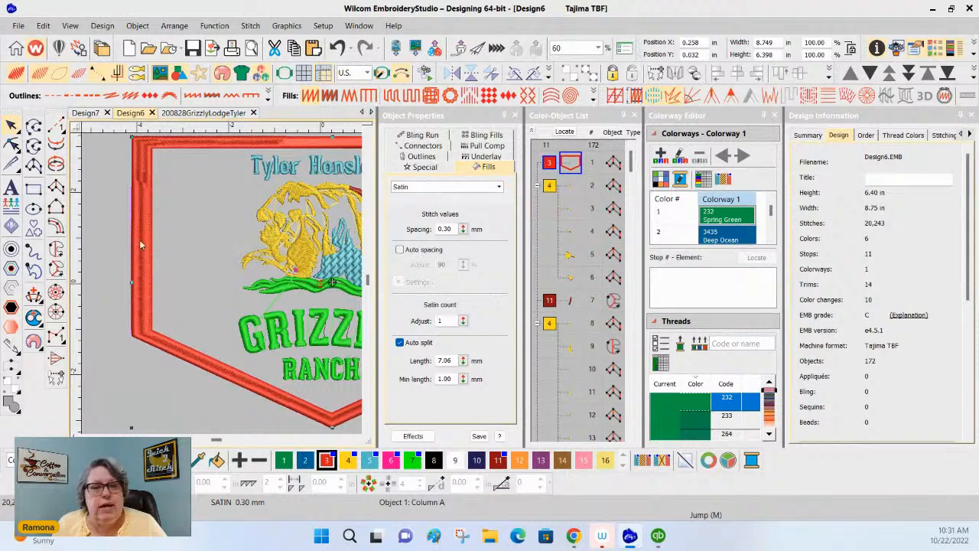
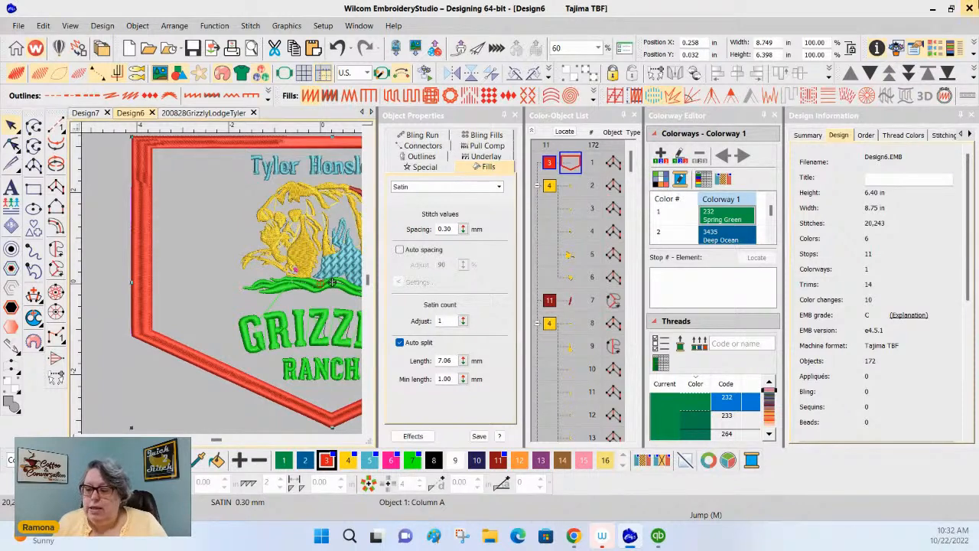
left_click(972, 115)
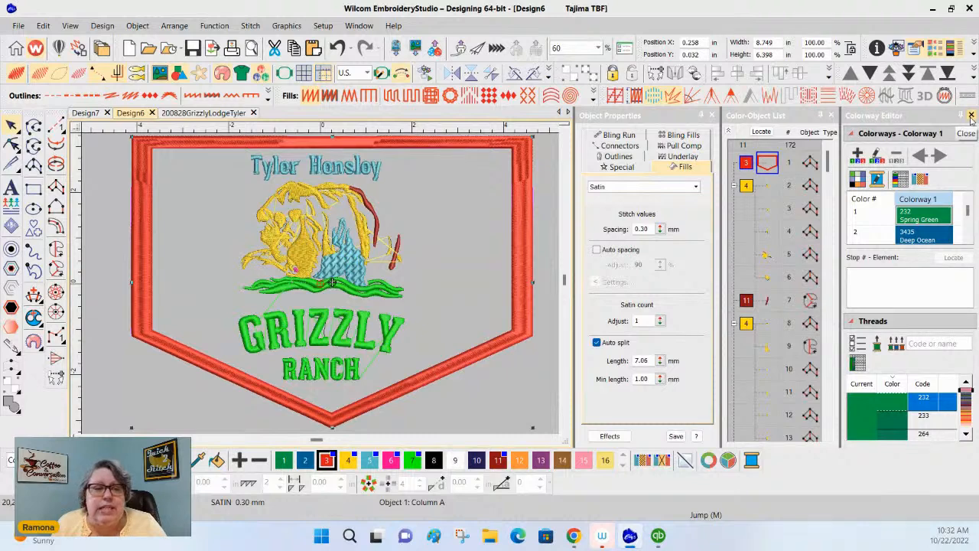